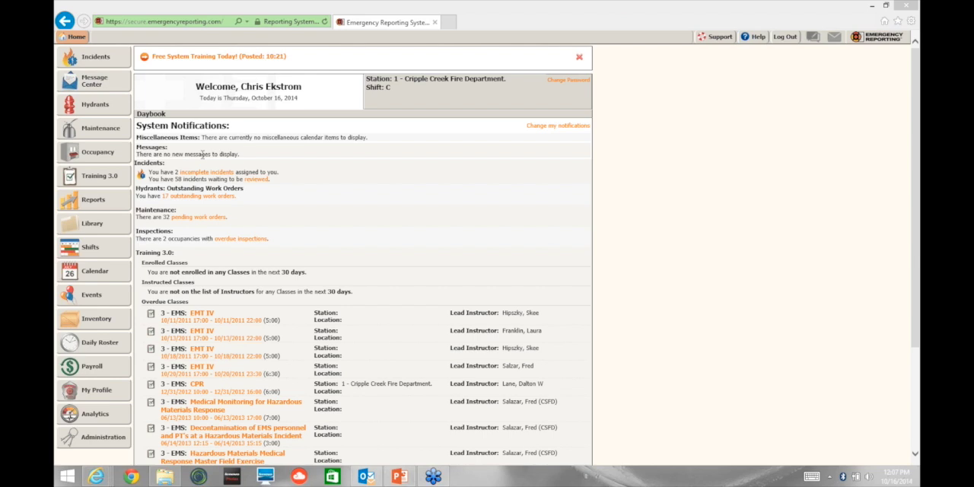
Step: Open the Incidents module to list the department's incident reports
scroll(202, 154, "up", 3)
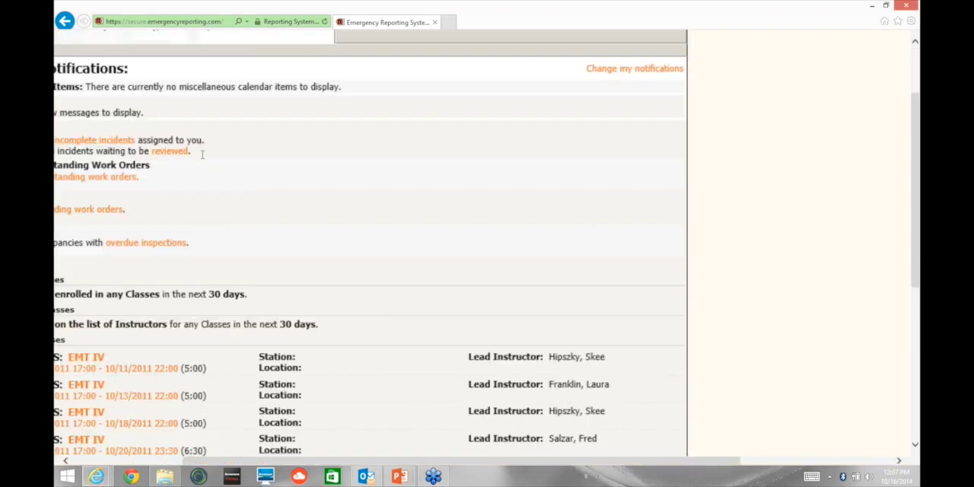
scroll(203, 154, "up", 1)
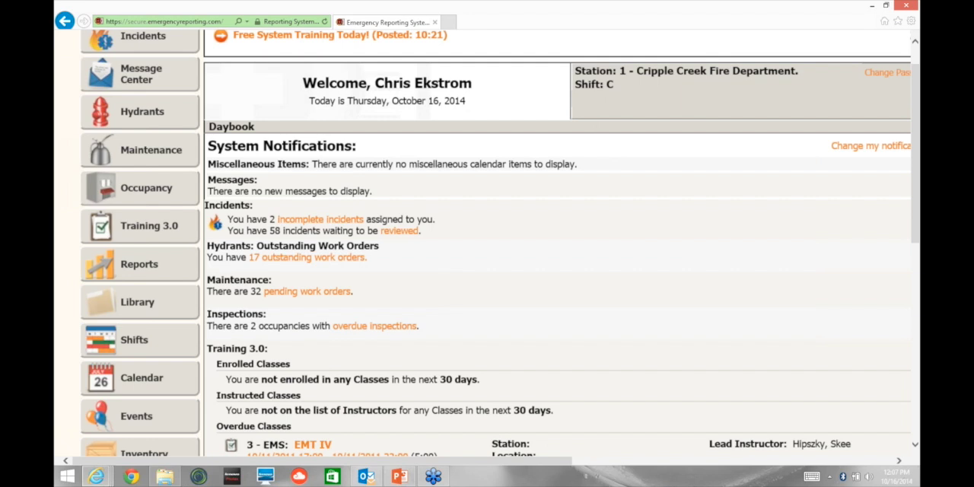
left_click(111, 74)
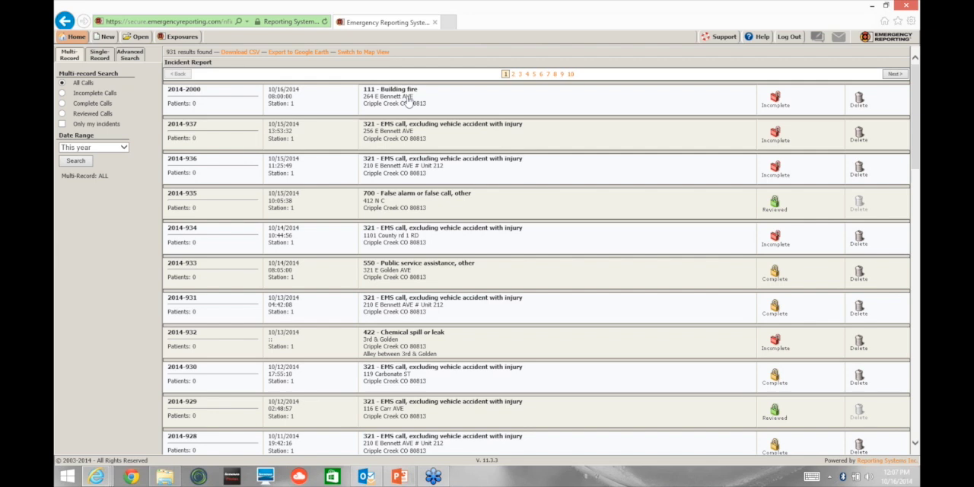
Step: Open building fire incident 2014-2000 from the incident list and view its basic information page
scroll(407, 101, "up", 4, "ctrl")
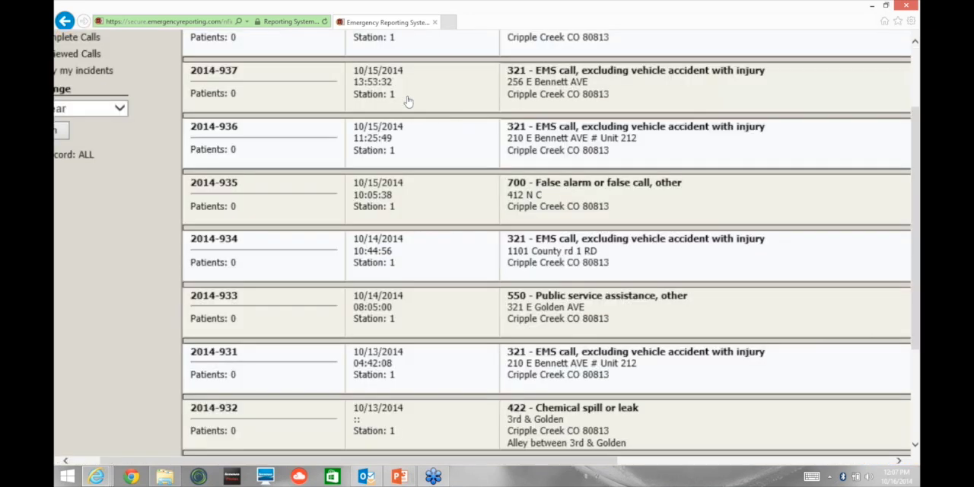
scroll(407, 101, "up", 2, "ctrl")
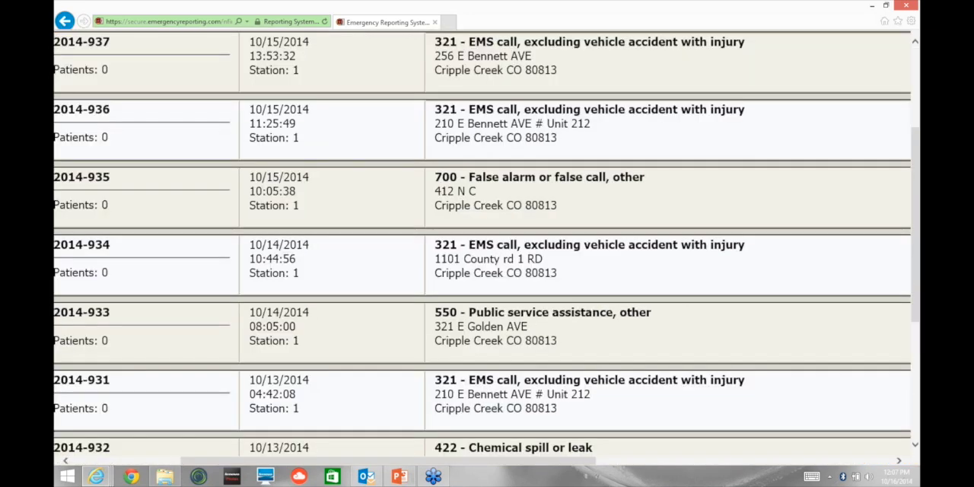
scroll(543, 161, "up", 3)
left_click(543, 161)
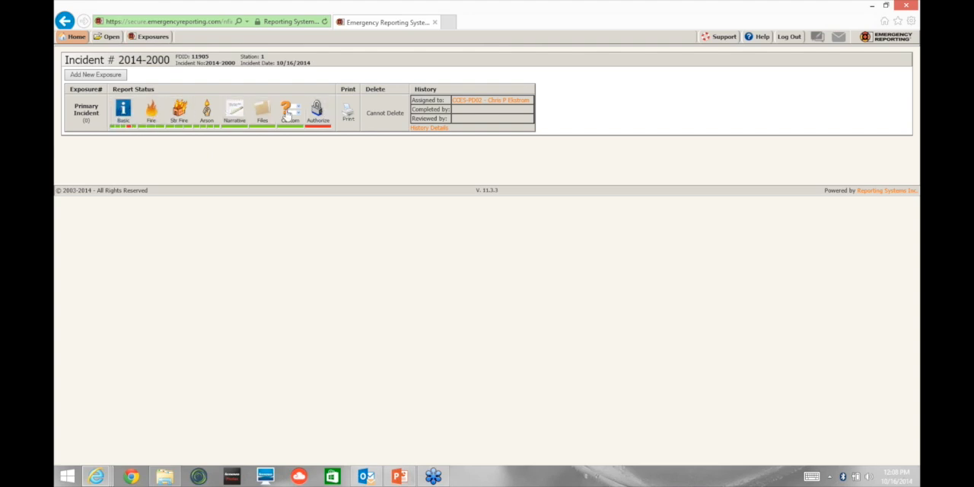
left_click(121, 128)
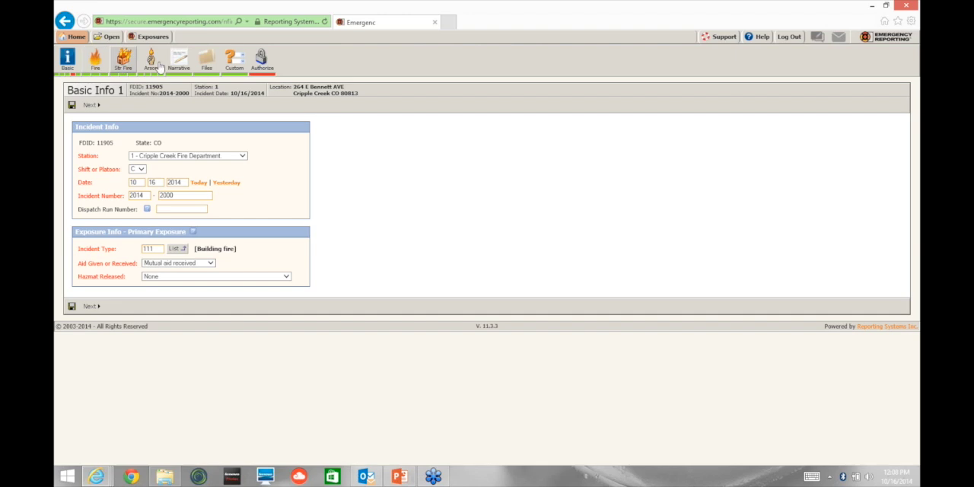
Step: Return to the incident list and start a new incident report with today's date and the next available incident number
left_click(105, 38)
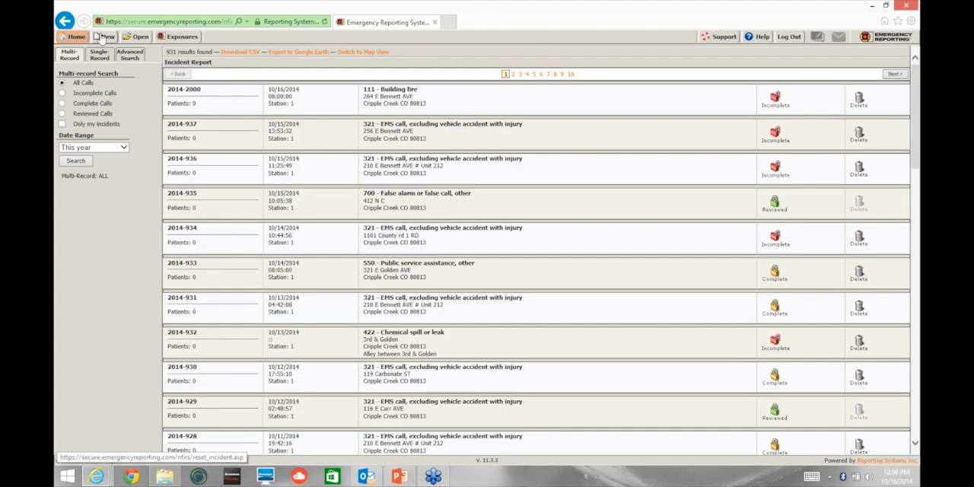
left_click(99, 39)
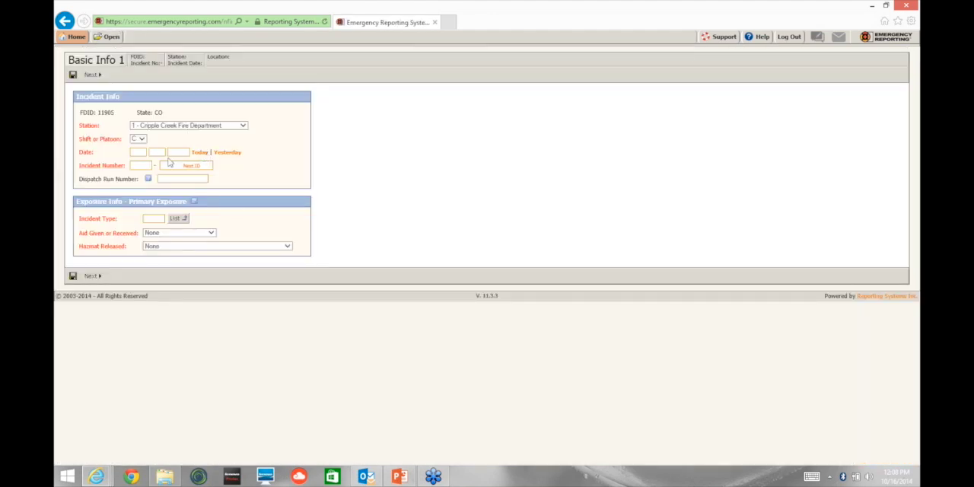
left_click(199, 152)
left_click(191, 165)
Step: Set the new incident's type to code 321 and continue to the second basic information page
left_click(177, 219)
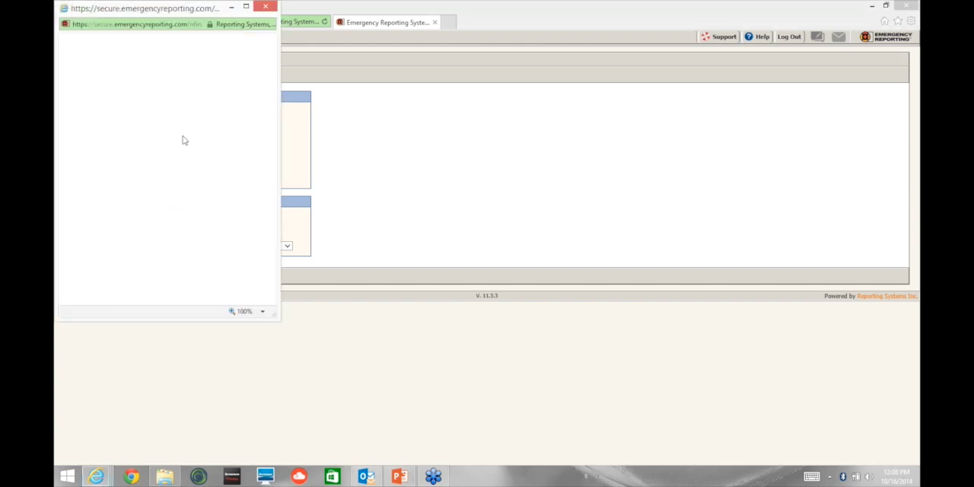
left_click(266, 7)
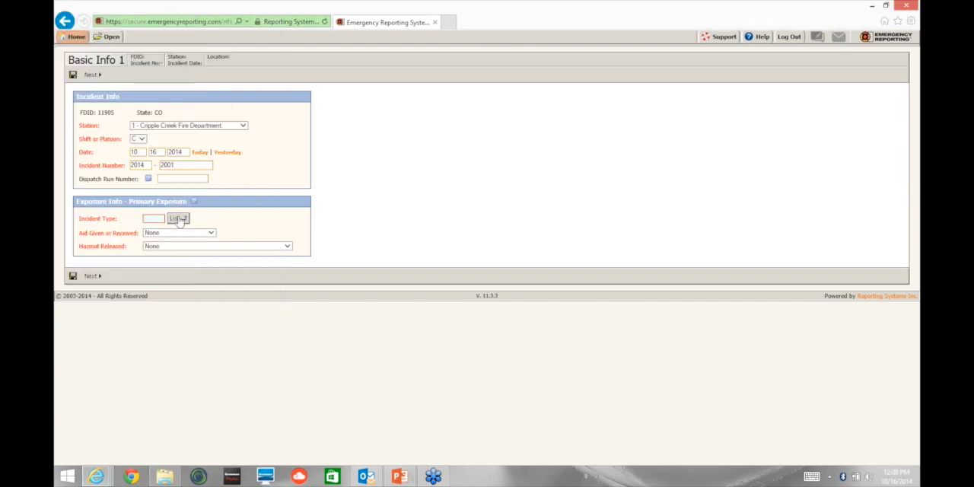
type("321")
left_click(95, 276)
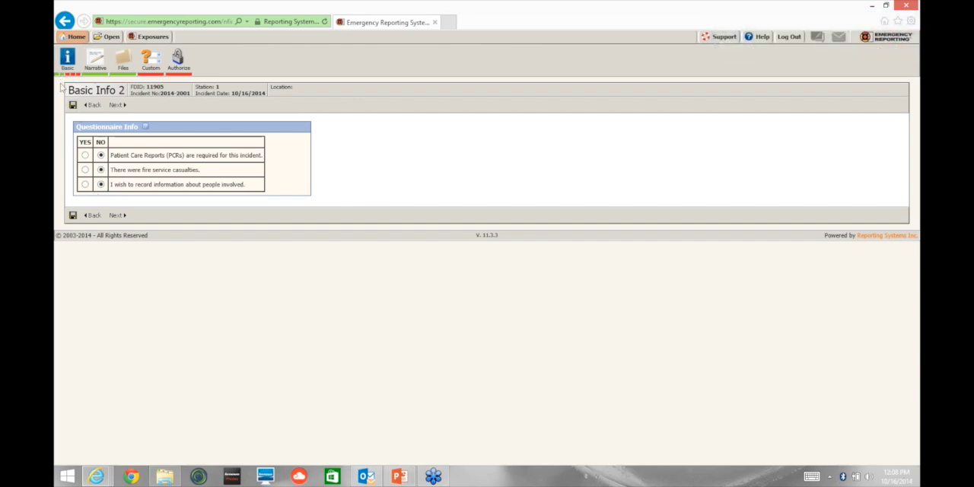
Step: Check the new incident's first basic information page, and reopen the basic information of incident 2014-2000
left_click(57, 75)
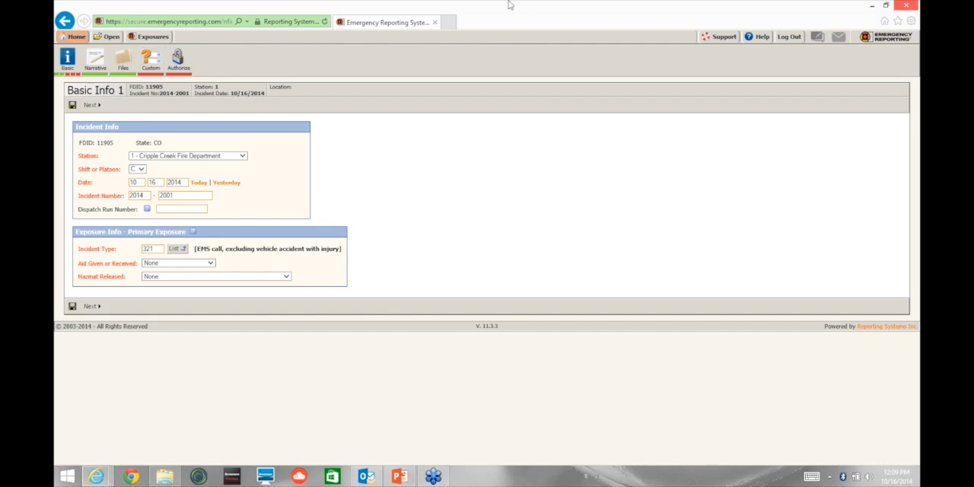
left_click(118, 36)
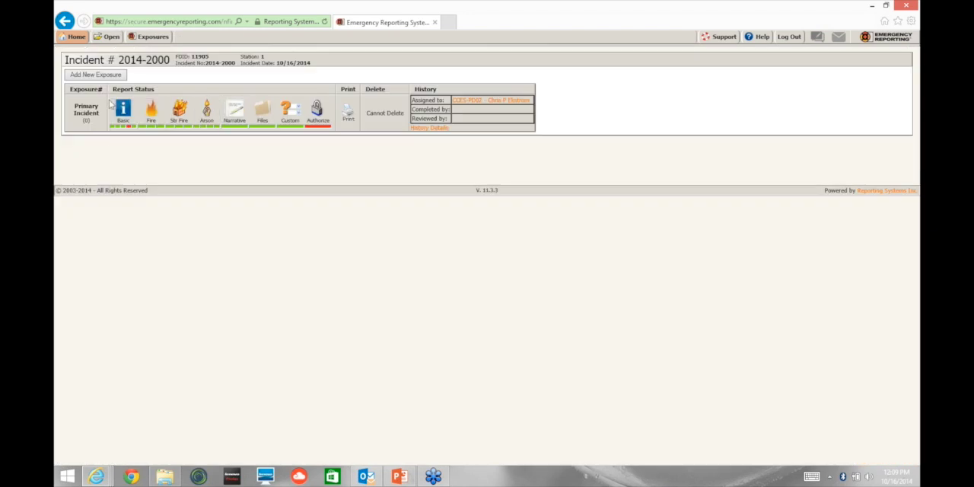
left_click(113, 127)
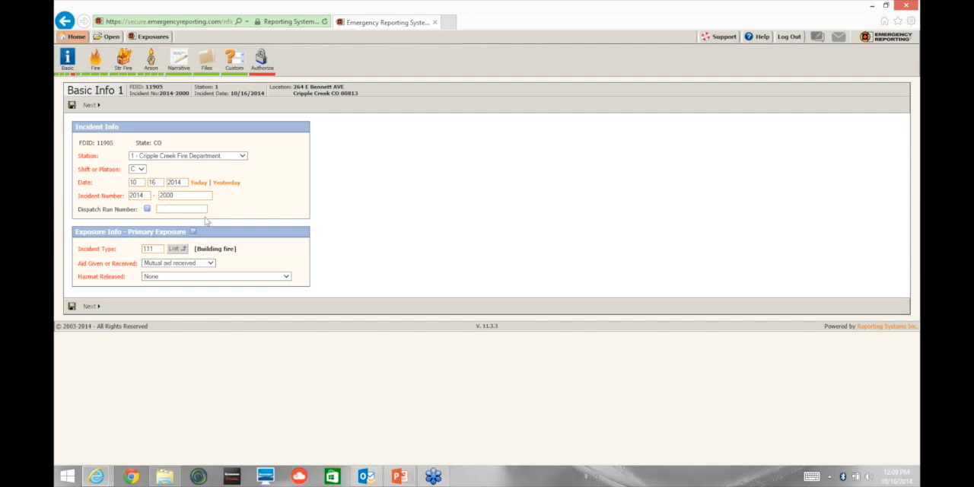
Step: Look up the incident type codes for incident 2014-2000 and examine the Fire category
left_click(178, 249)
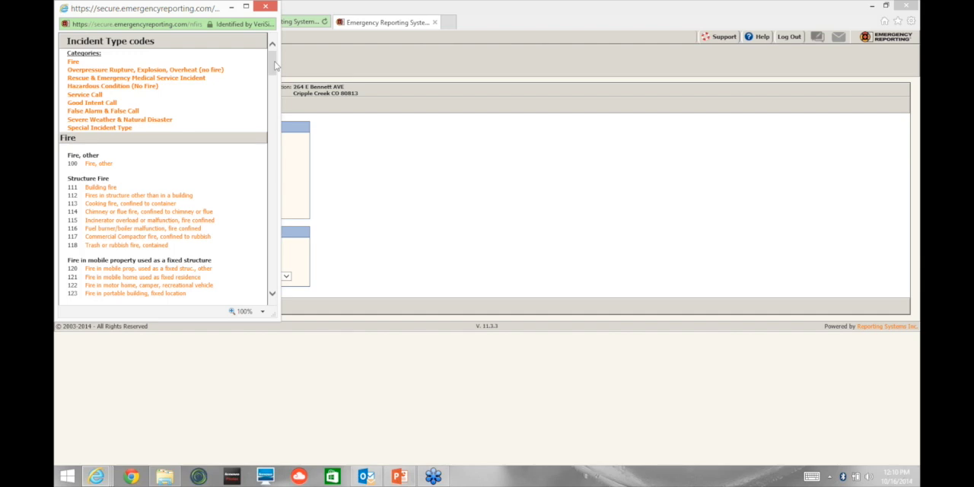
left_click_drag(276, 65, 276, 57)
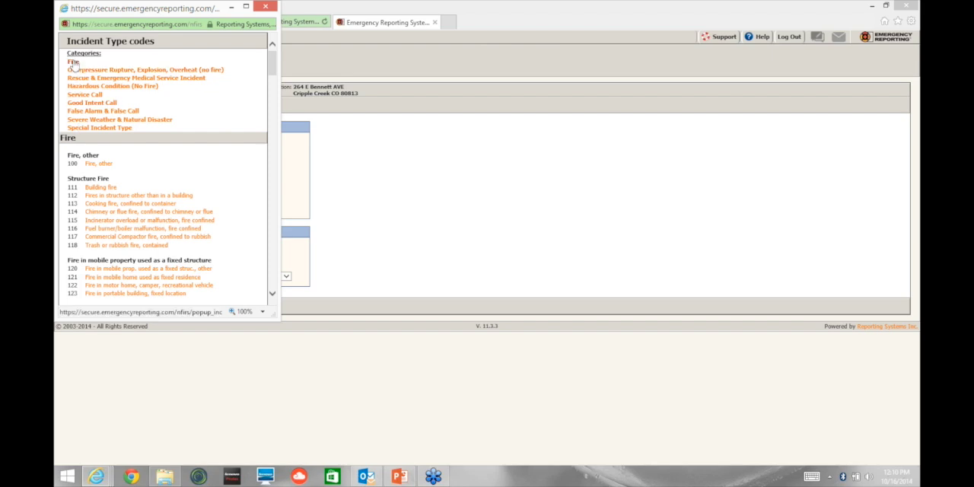
left_click(73, 62)
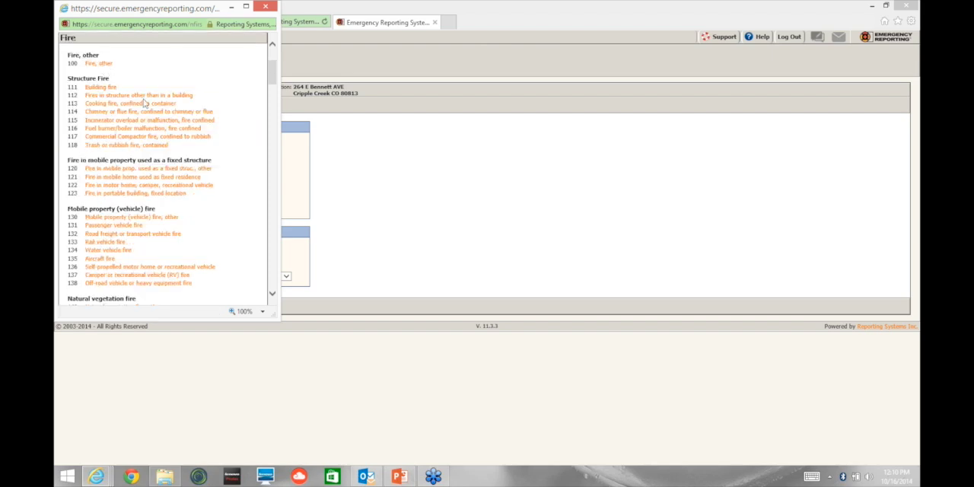
scroll(274, 99, "down", 3)
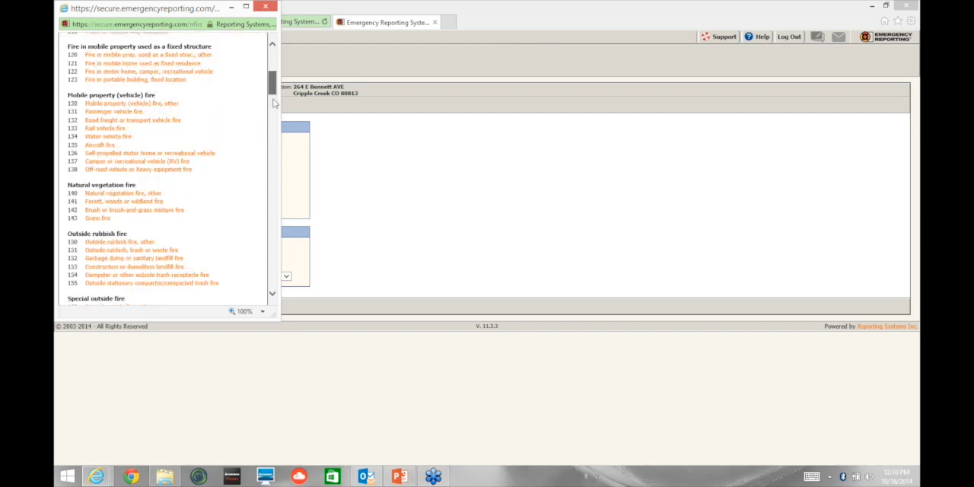
left_click_drag(275, 102, 273, 70)
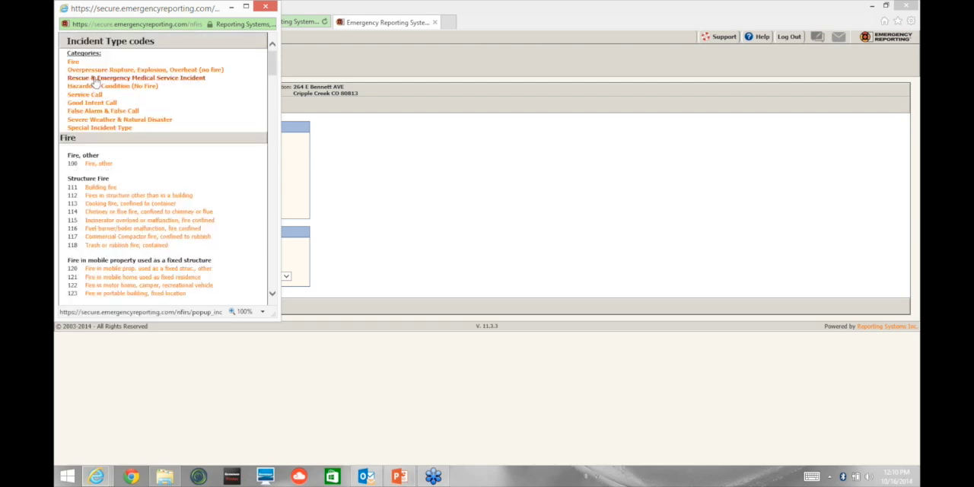
Step: Examine the Rescue & Emergency Medical Service and False Alarm & False Call codes, and close the code list
left_click(94, 78)
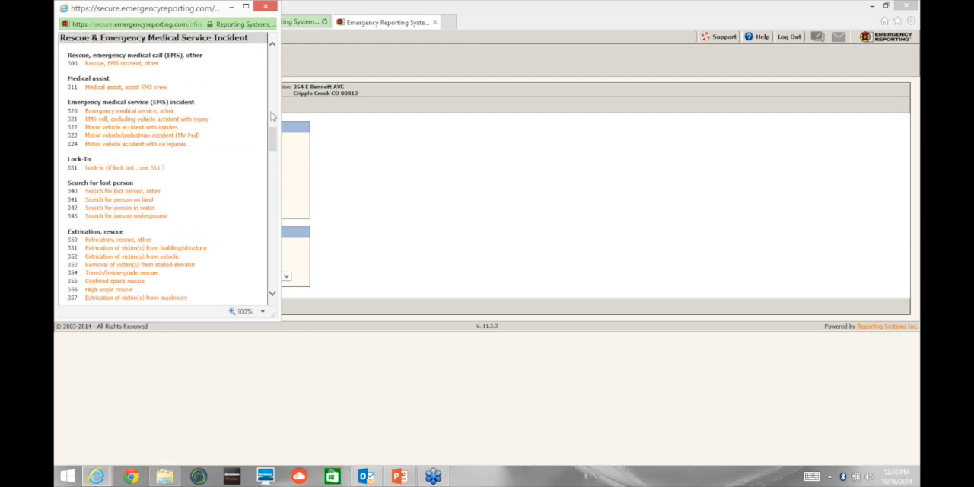
scroll(272, 126, "up", 10)
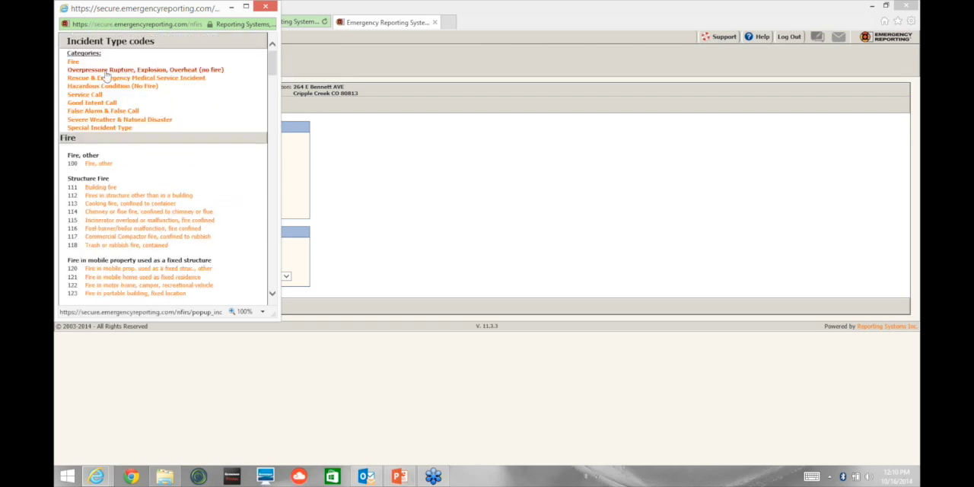
left_click(96, 79)
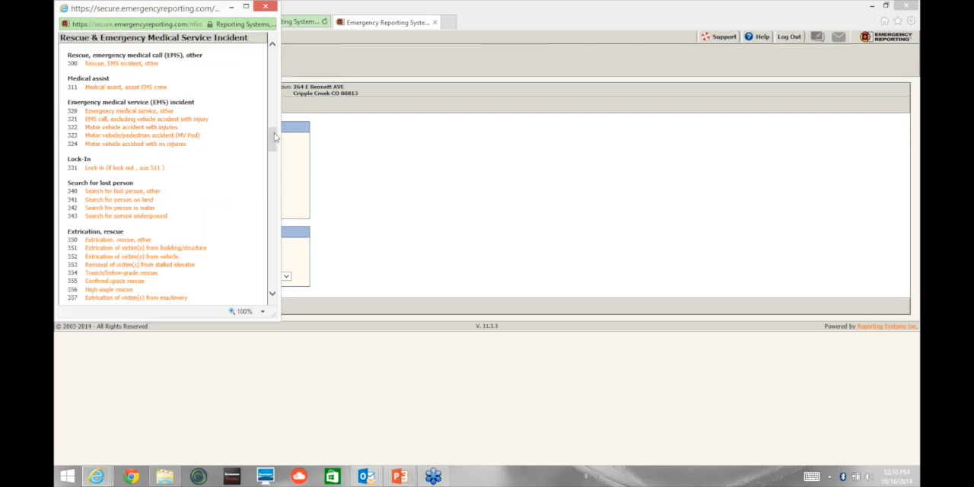
scroll(277, 90, "up", 1)
scroll(274, 83, "up", 10)
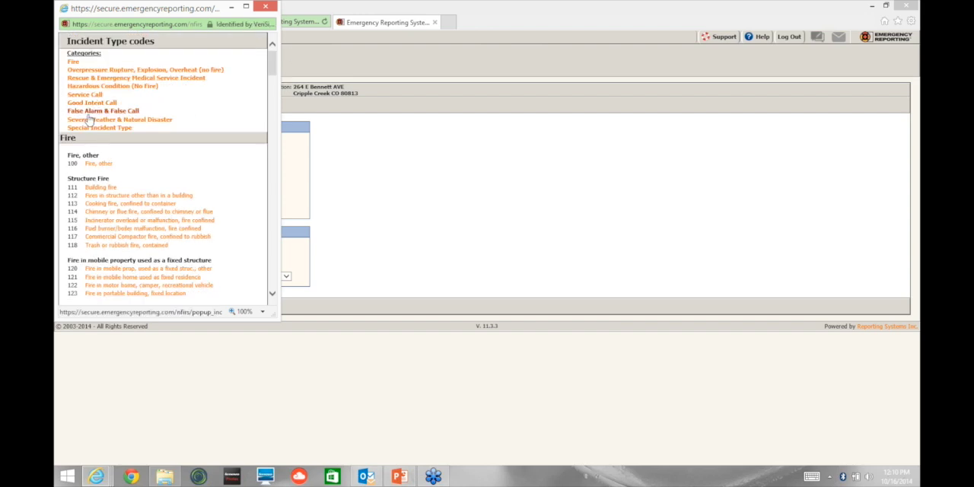
left_click(88, 112)
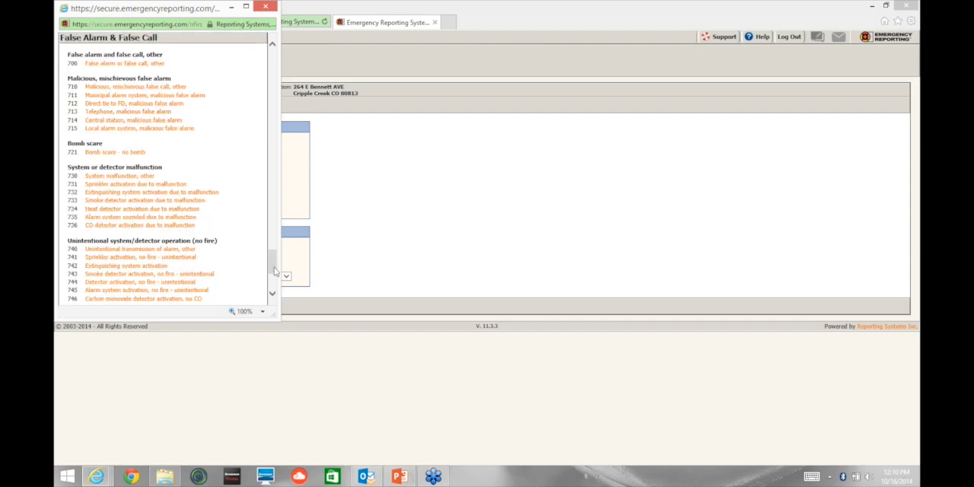
left_click_drag(276, 271, 271, 23)
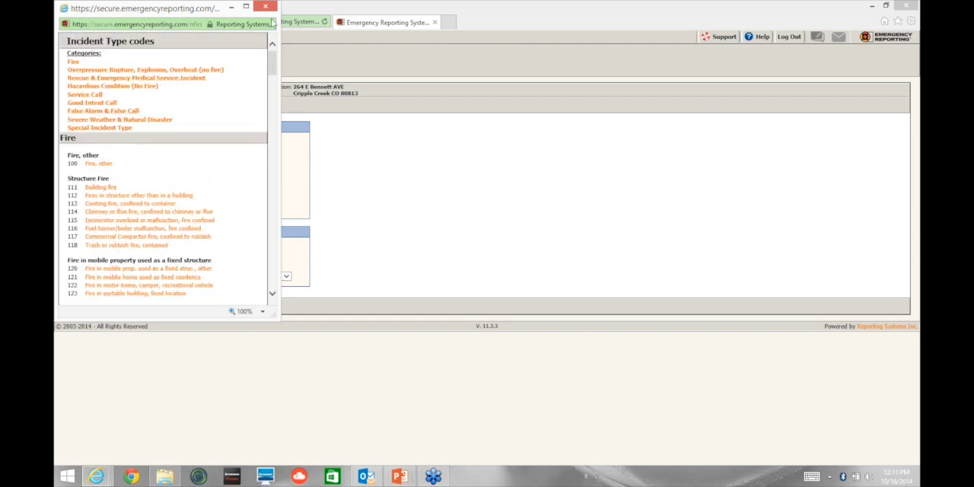
left_click(266, 8)
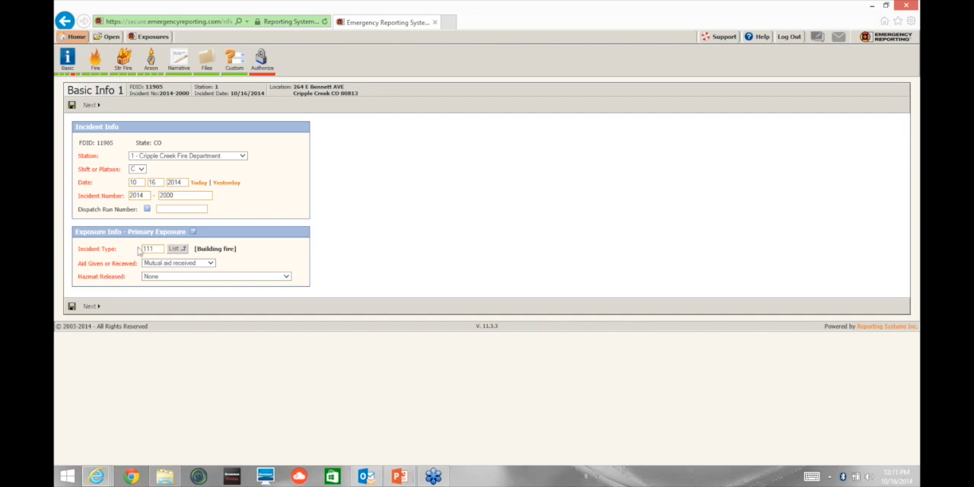
Step: Switch to the Delaware State Fire Marshal incident type codes PDF and examine the Structure fire codes 111 to 118
left_click(102, 482)
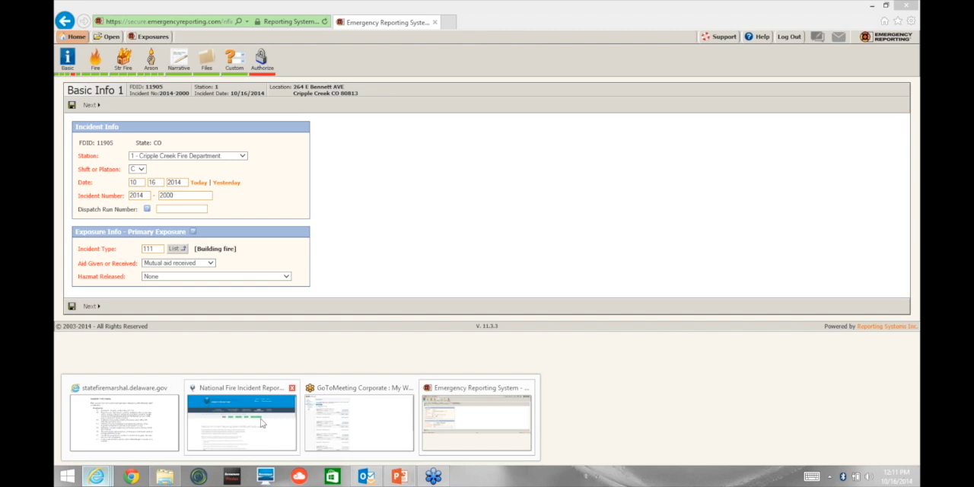
mouse_move(255, 425)
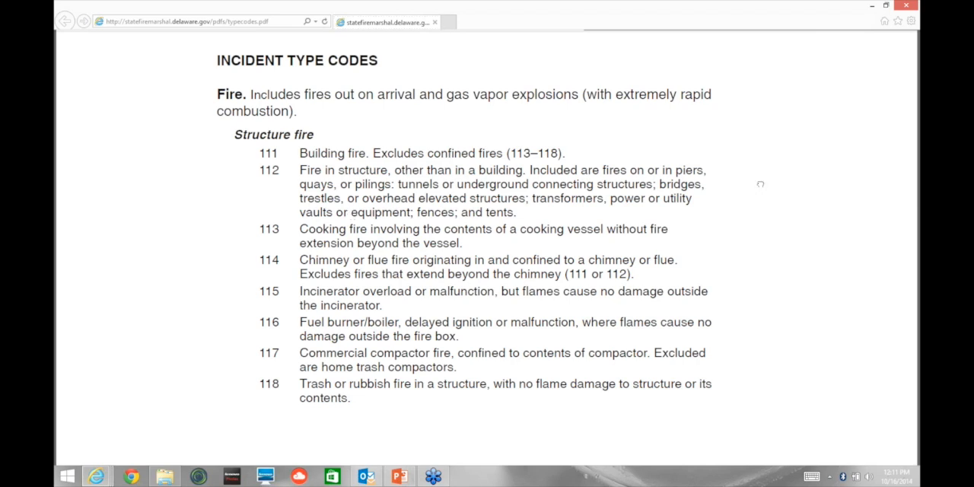
scroll(760, 184, "down", 1)
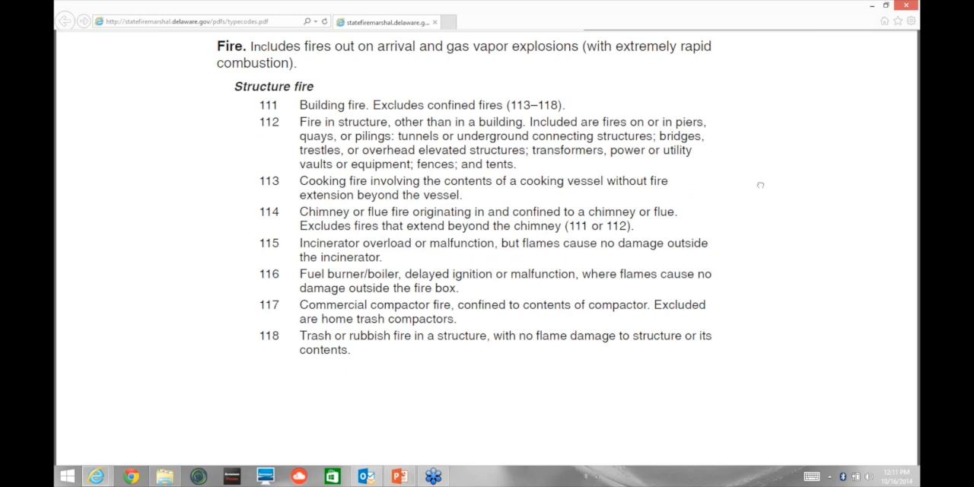
scroll(760, 185, "up", 1)
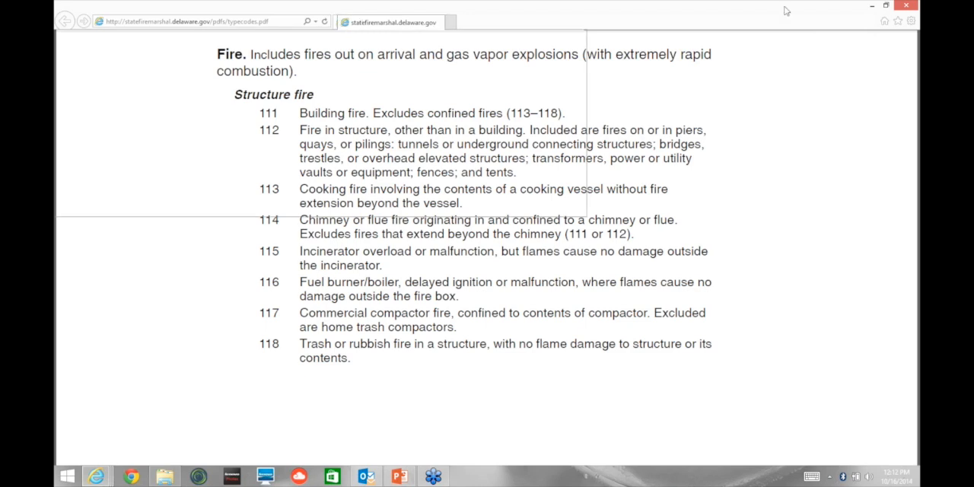
left_click_drag(391, 23, 556, 25)
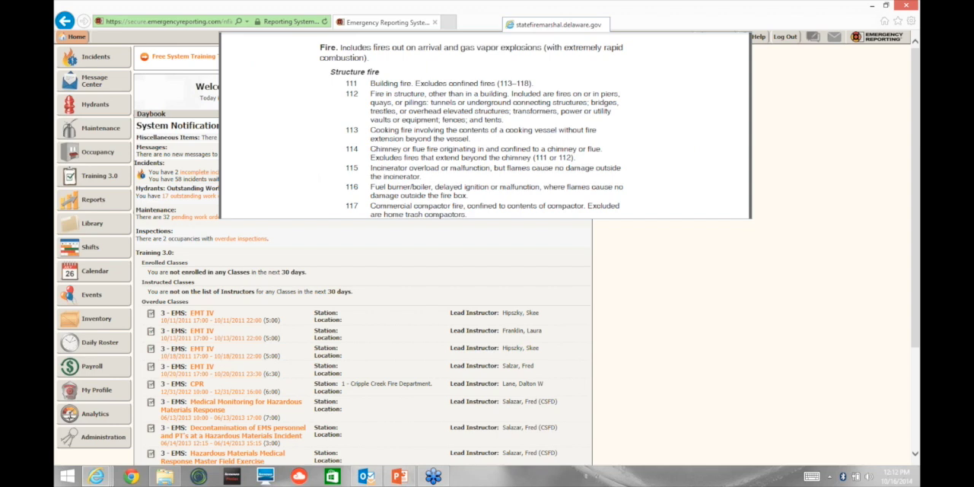
left_click_drag(556, 25, 464, 174)
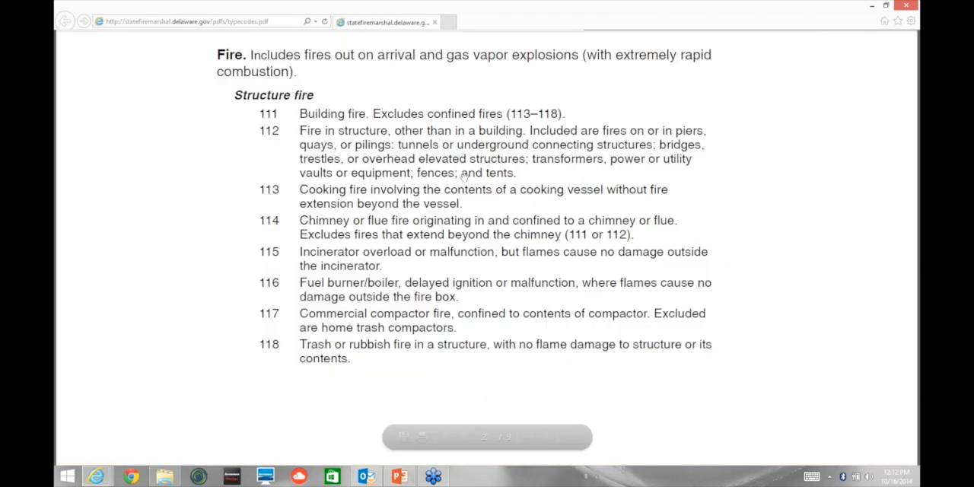
Step: Read through the remaining incident type definitions in the PDF, up to the Rescue and Emergency Medical Service Incident codes
scroll(478, 152, "down", 3)
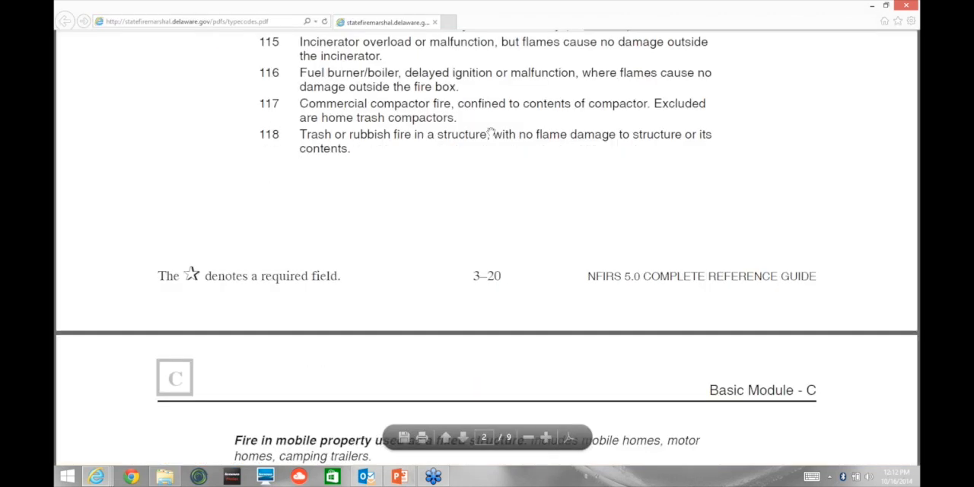
scroll(541, 378, "down", 6)
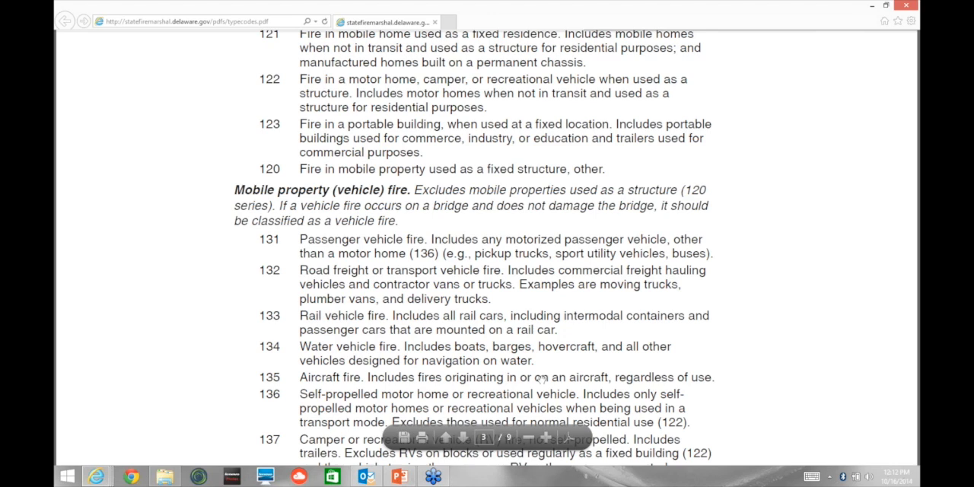
scroll(675, 363, "down", 10)
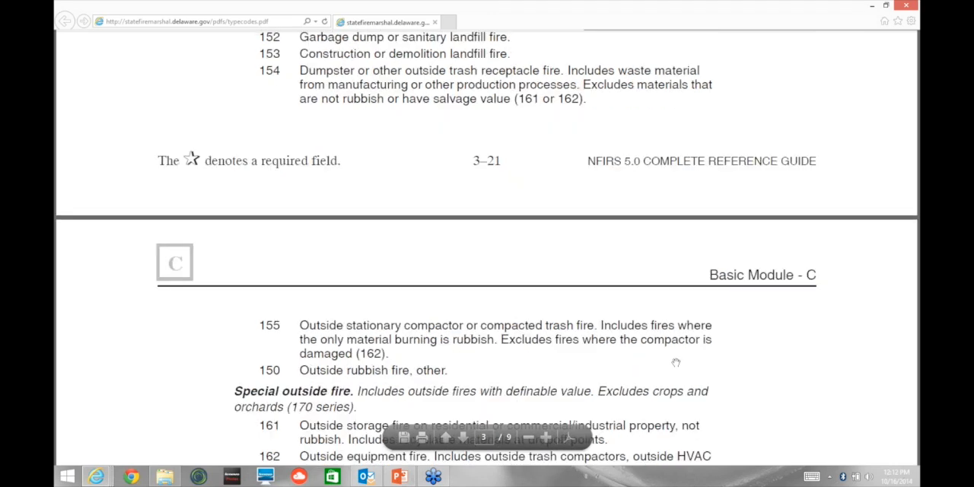
scroll(676, 363, "down", 2)
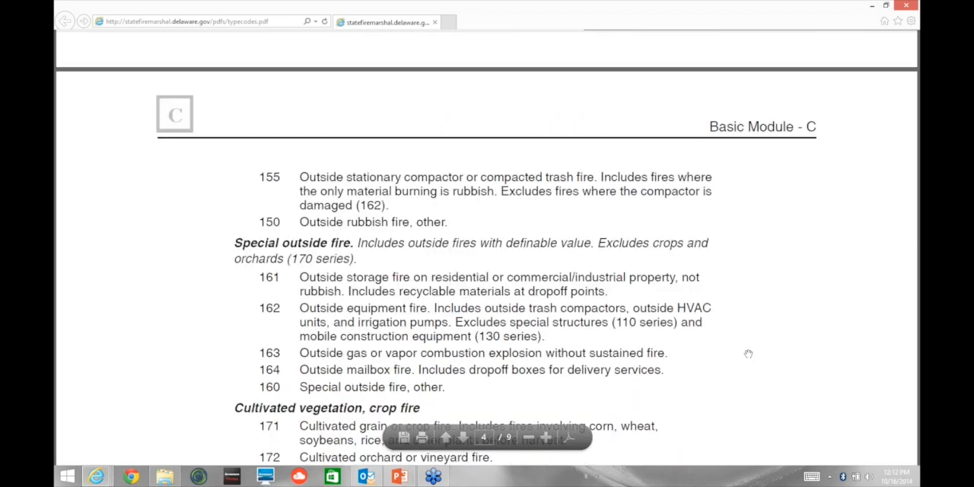
scroll(748, 354, "down", 8)
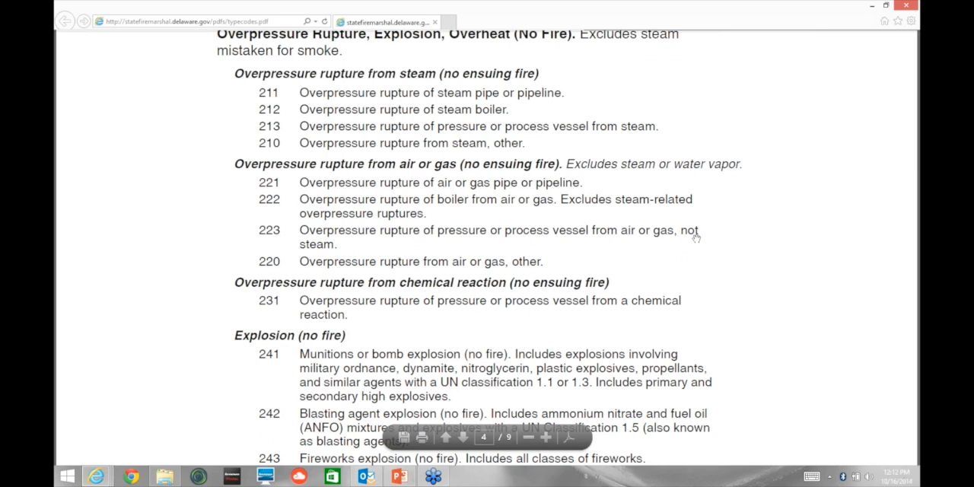
scroll(697, 305, "down", 8)
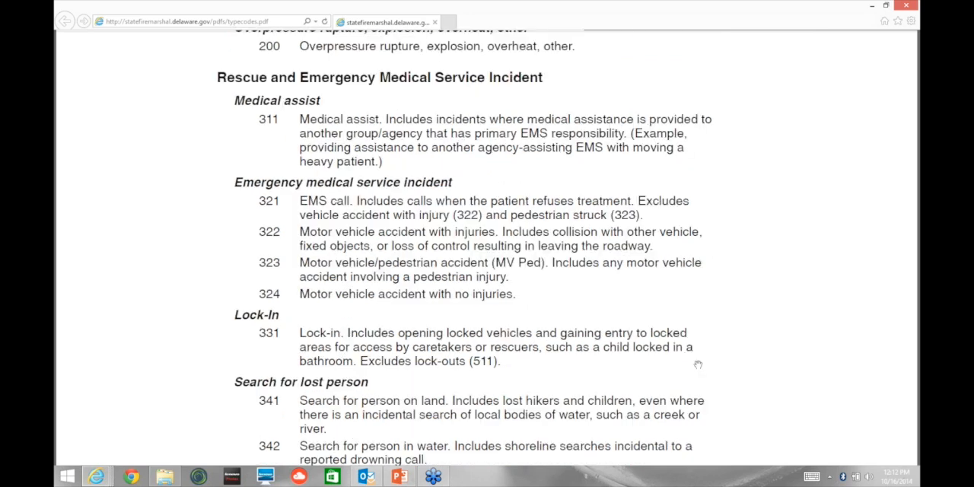
scroll(697, 365, "down", 1)
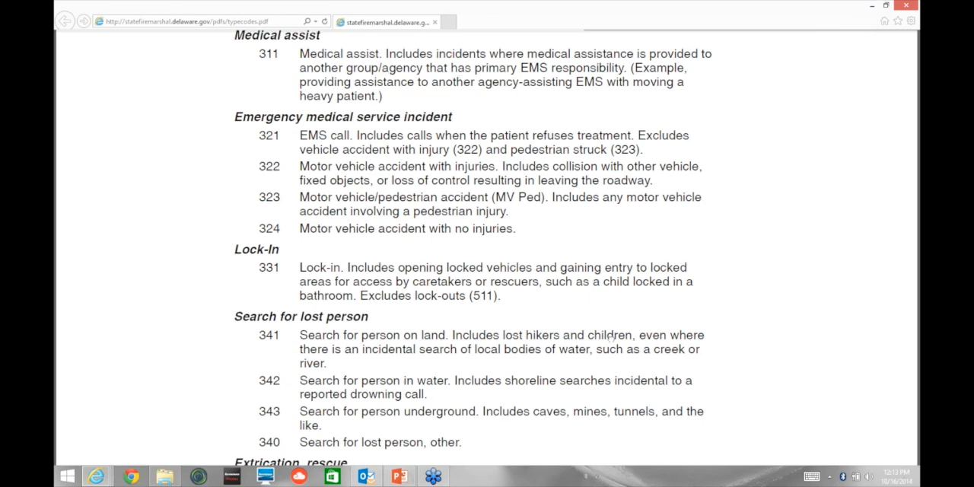
scroll(643, 134, "up", 3)
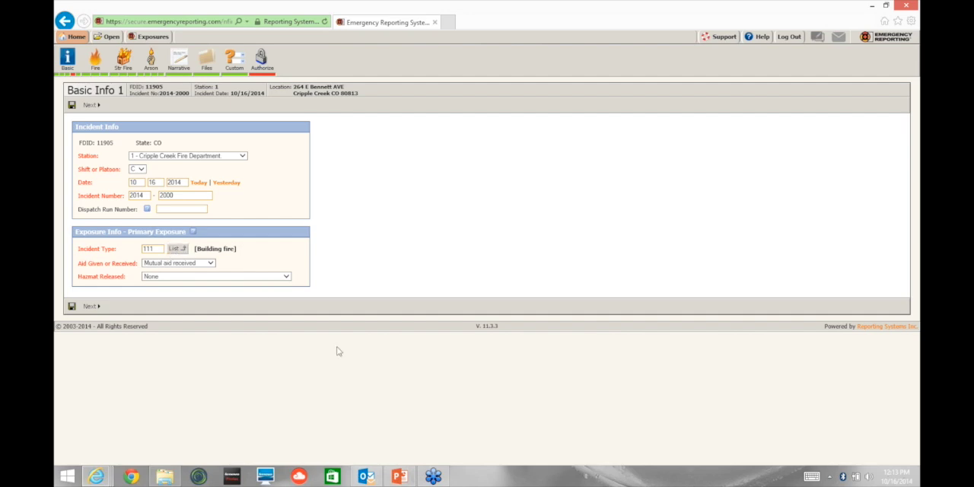
Step: Bring up the U.S. Fire Administration NFIRS self-study course page and maximize its window
mouse_move(97, 476)
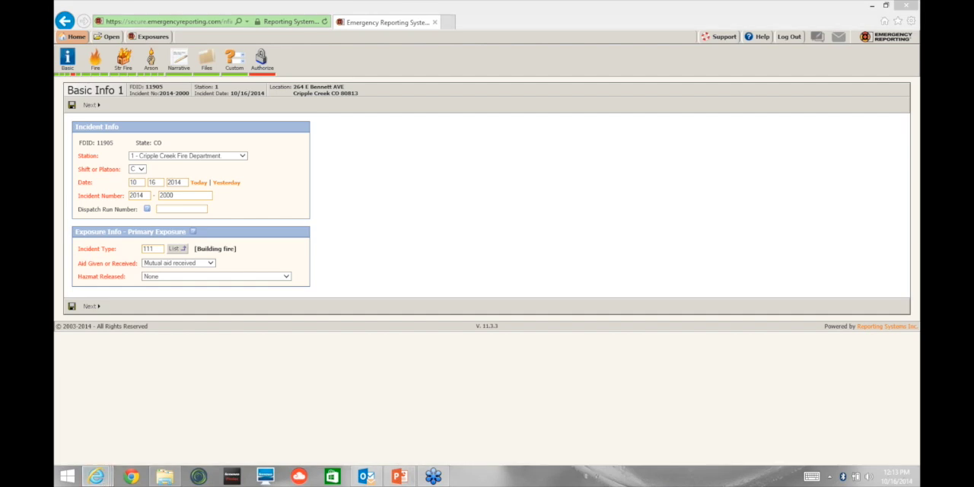
left_click_drag(898, 189, 551, 58)
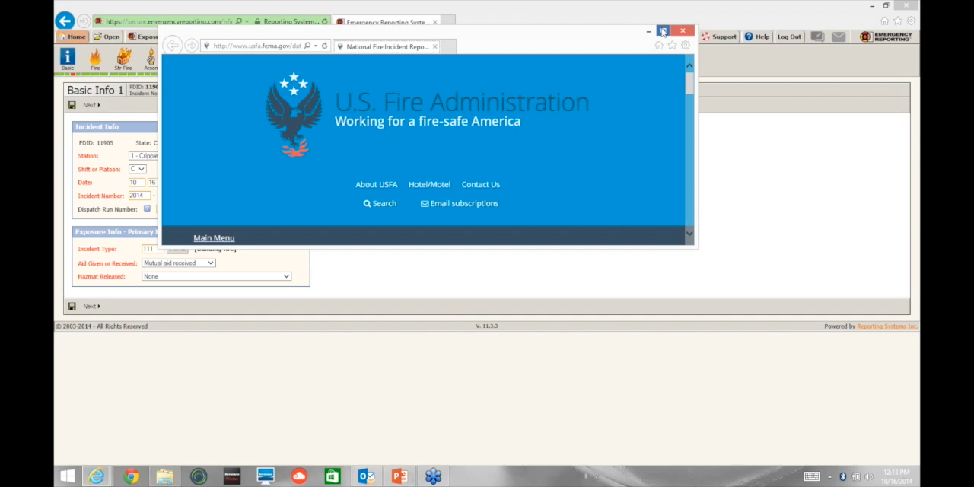
left_click(663, 31)
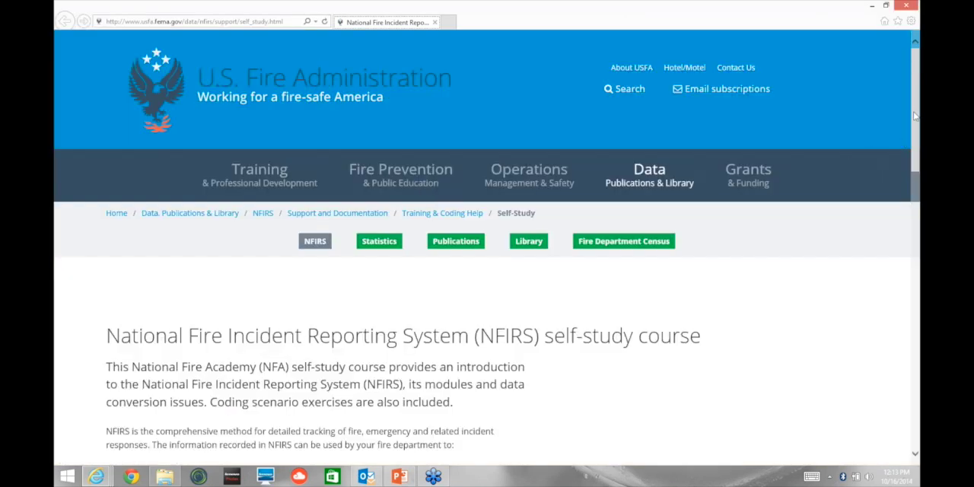
Step: Examine the NFIRS self-study page's course description, enrollment option, course material download, and list of self-study modules and appendices
left_click_drag(915, 116, 916, 128)
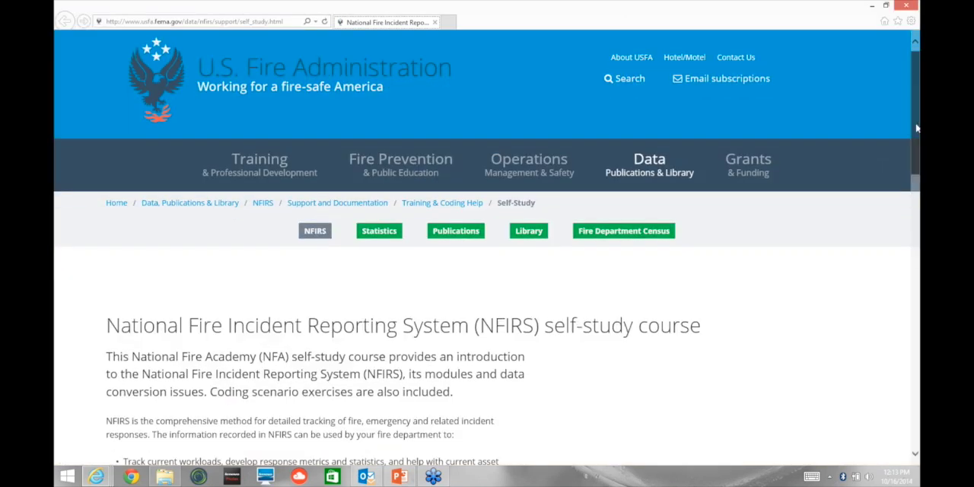
scroll(916, 128, "down", 1)
mouse_move(918, 130)
left_mouse_down()
mouse_move(918, 111)
mouse_move(919, 129)
left_mouse_up()
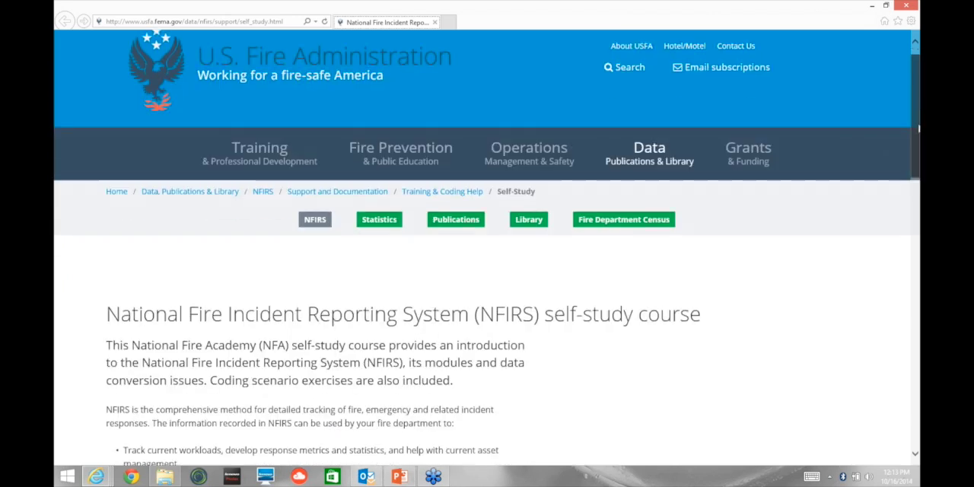
scroll(918, 129, "down", 2)
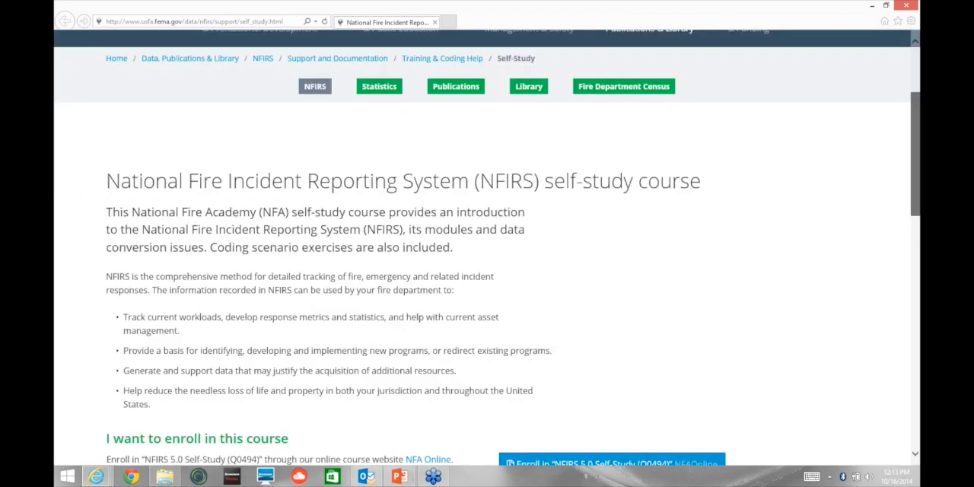
left_click_drag(918, 163, 918, 219)
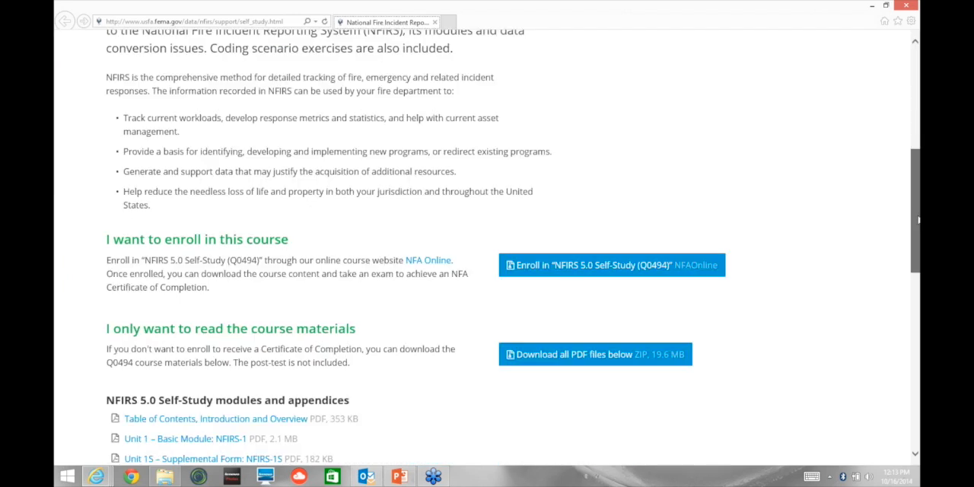
scroll(919, 220, "down", 1)
left_click_drag(919, 220, 917, 245)
scroll(915, 225, "down", 1)
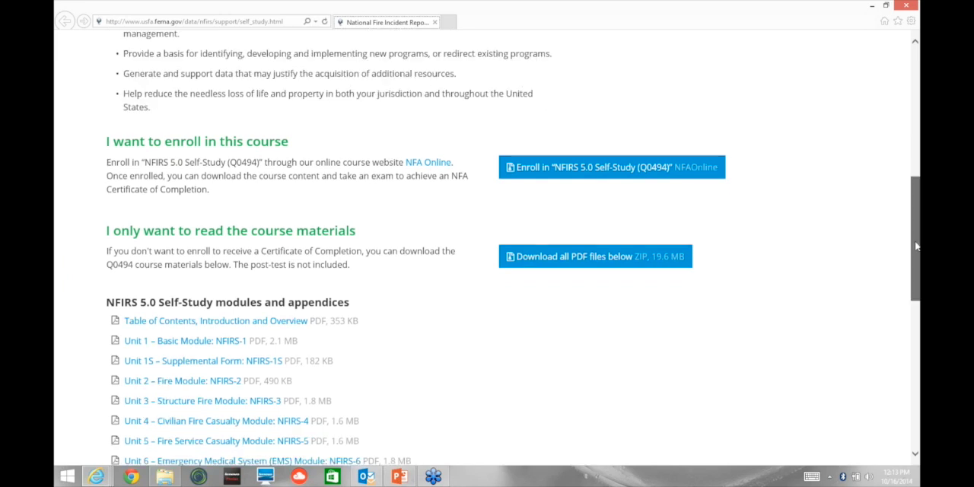
scroll(917, 245, "down", 1)
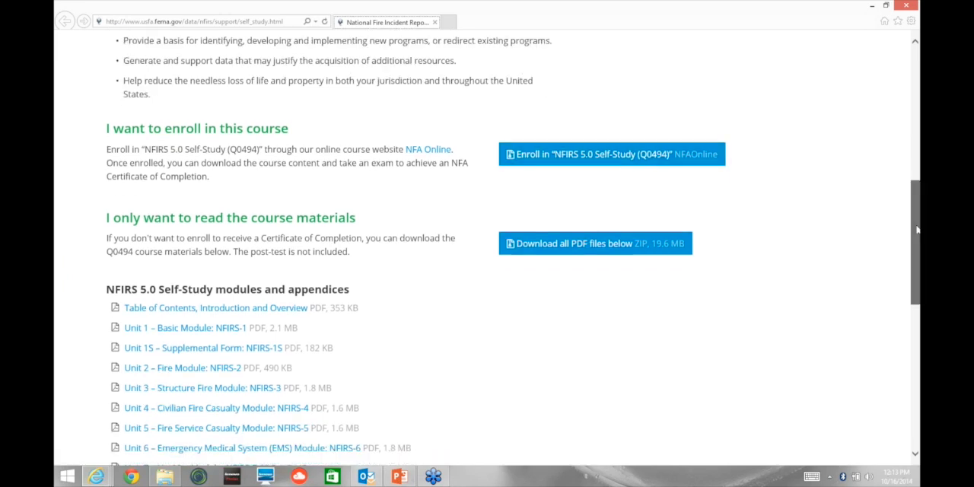
left_click_drag(917, 228, 917, 190)
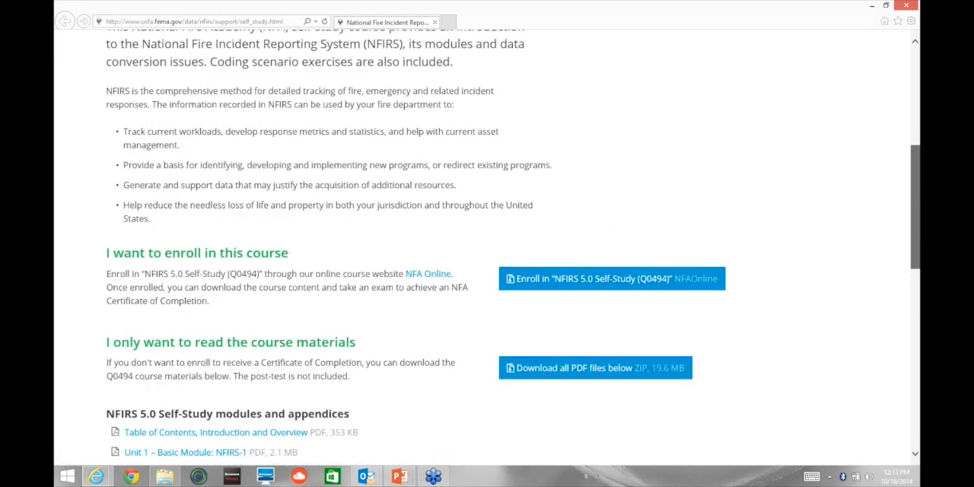
left_click_drag(917, 191, 916, 256)
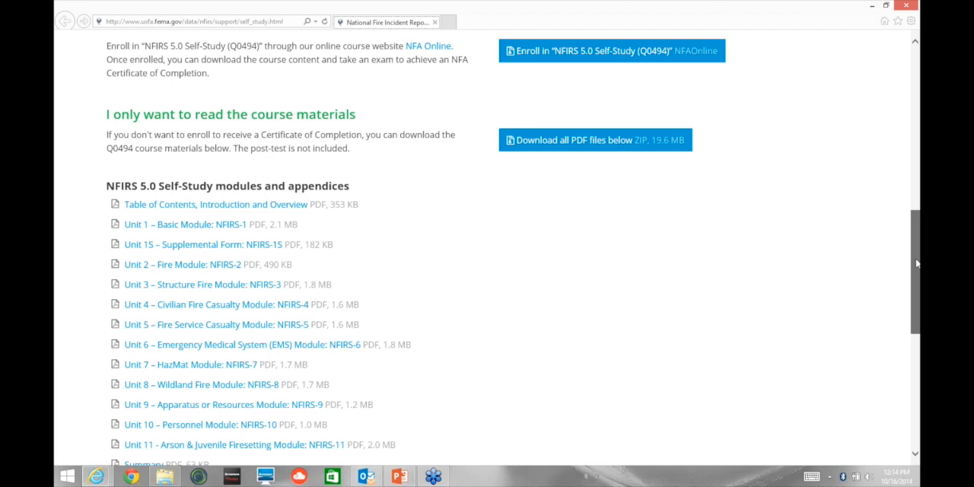
left_click_drag(916, 263, 917, 79)
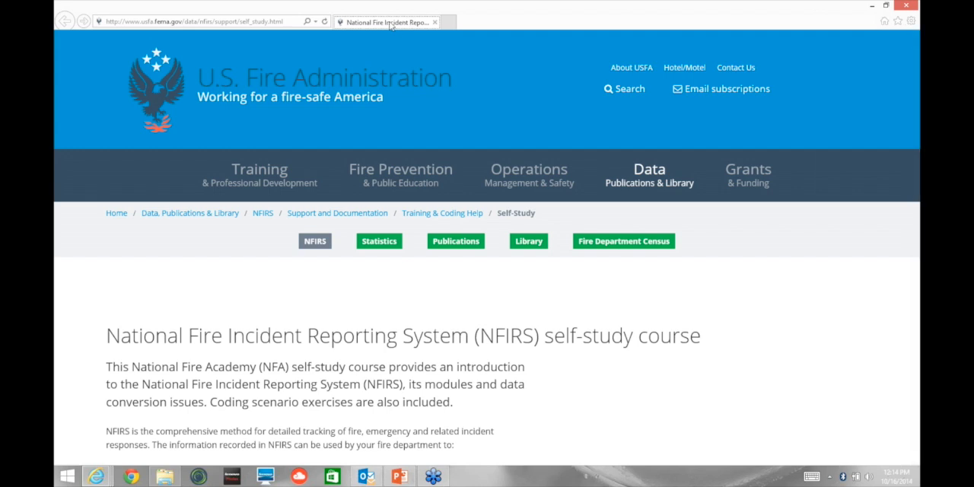
Step: Move the NFIRS self-study page into the Emergency Reporting browser window as a tab, and return to incident 2014-2000
left_click_drag(390, 25, 628, 23)
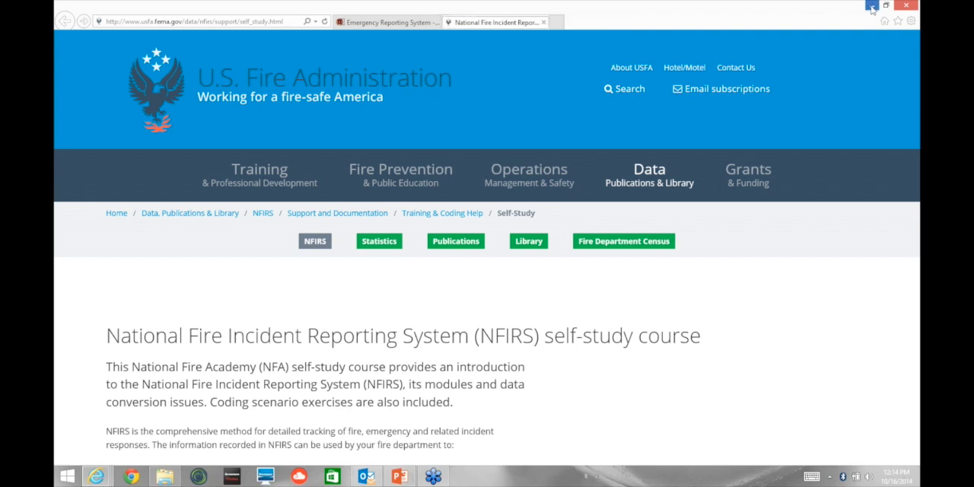
left_click(872, 6)
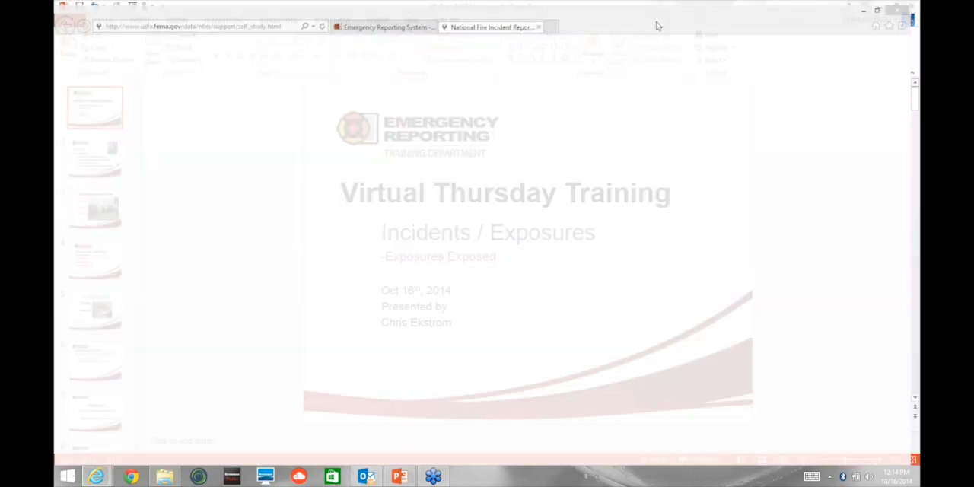
mouse_move(96, 476)
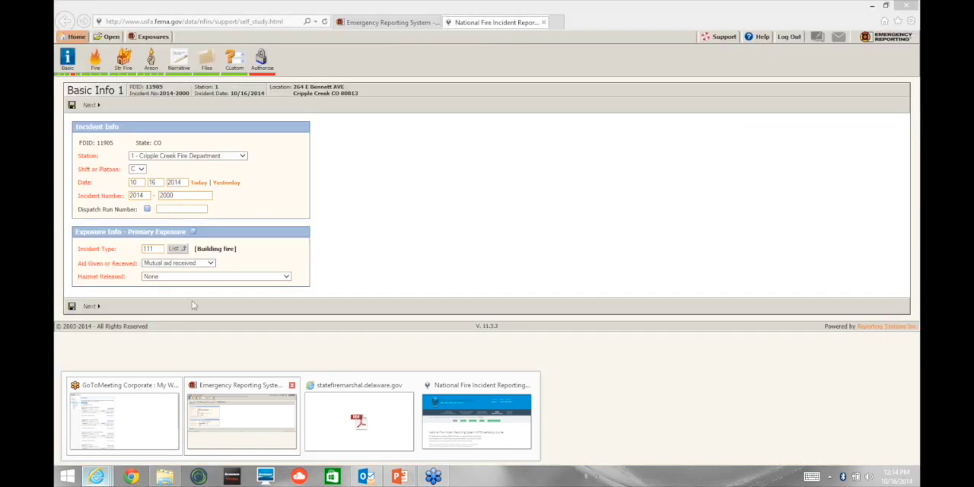
left_click(220, 426)
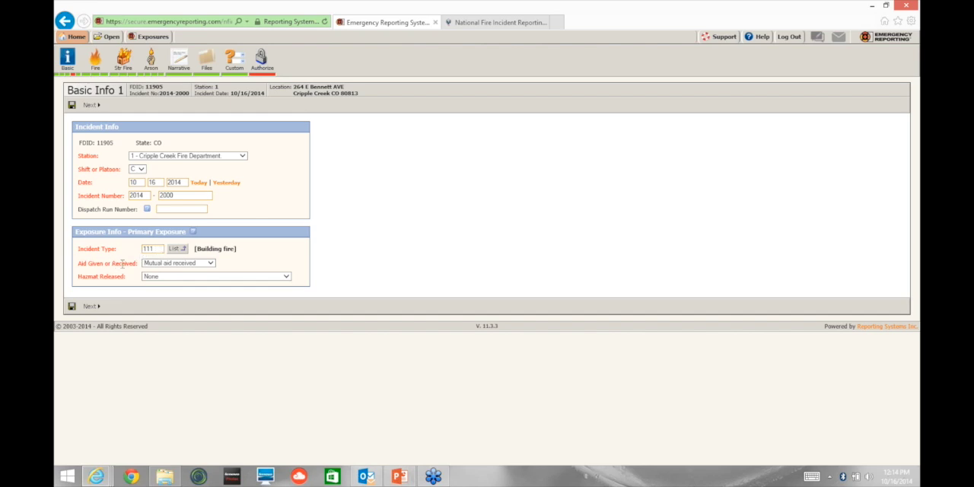
Step: Try None and Automatic aid given for the incident's Aid Given or Received, and set it to Automatic aid received
left_click(178, 263)
left_click(156, 240)
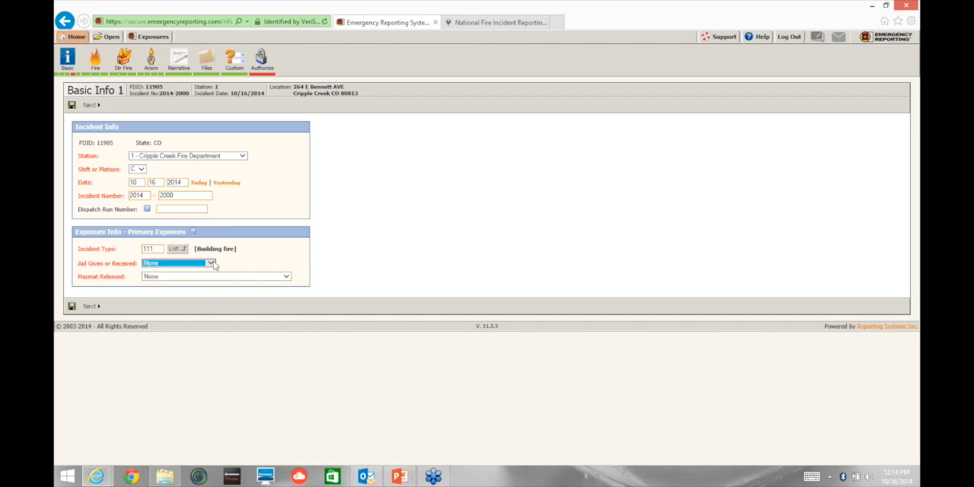
left_click(213, 264)
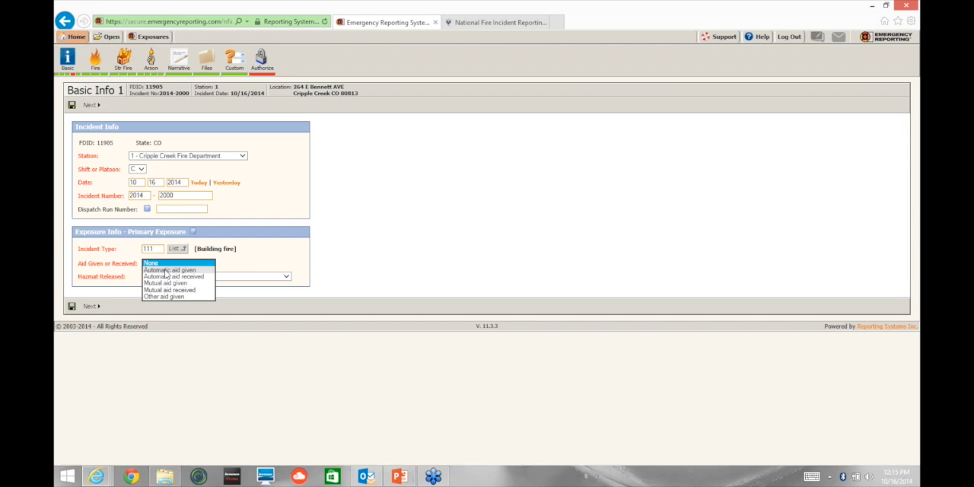
left_click(166, 270)
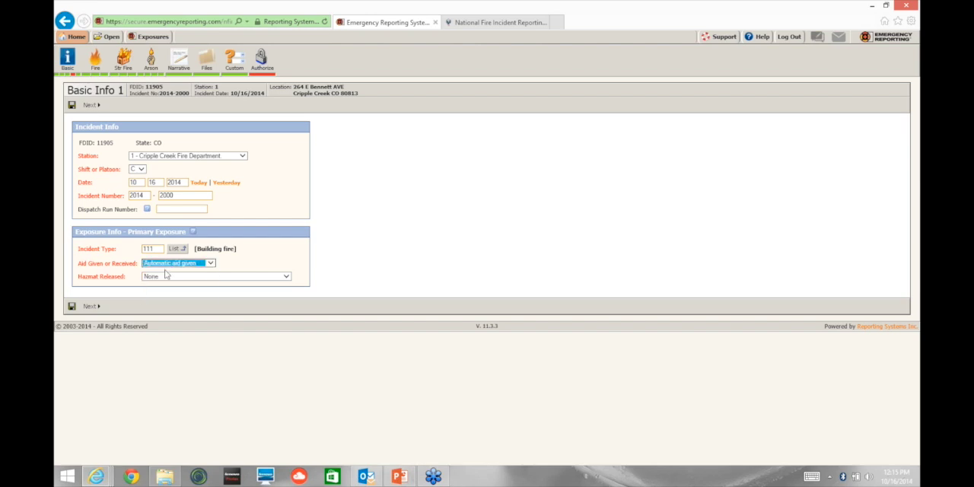
left_click(208, 267)
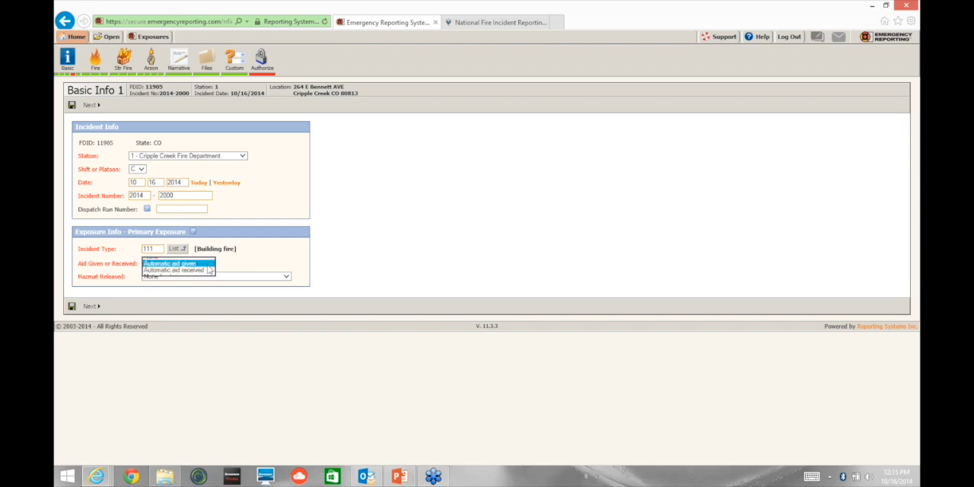
left_click(181, 270)
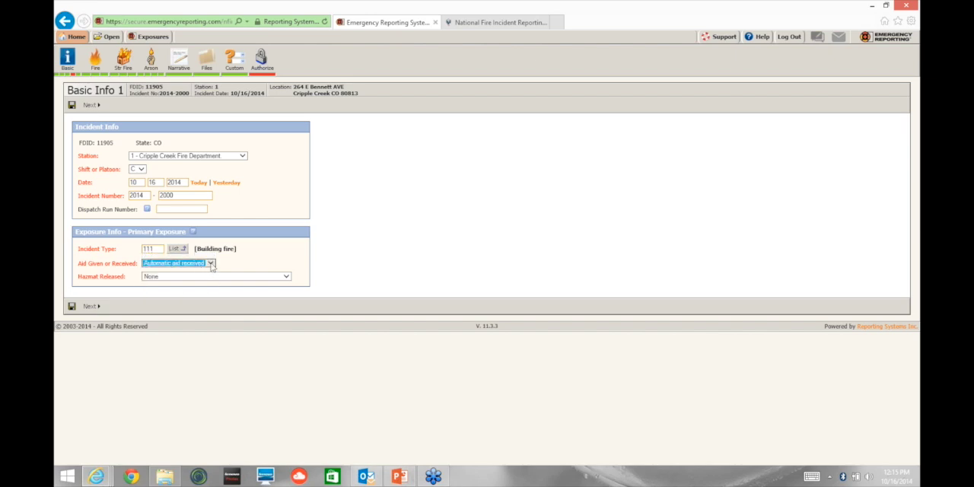
Step: Set Aid Given or Received to Mutual aid received, keep Hazmat Released at None, and advance to Basic Info 2
left_click(211, 264)
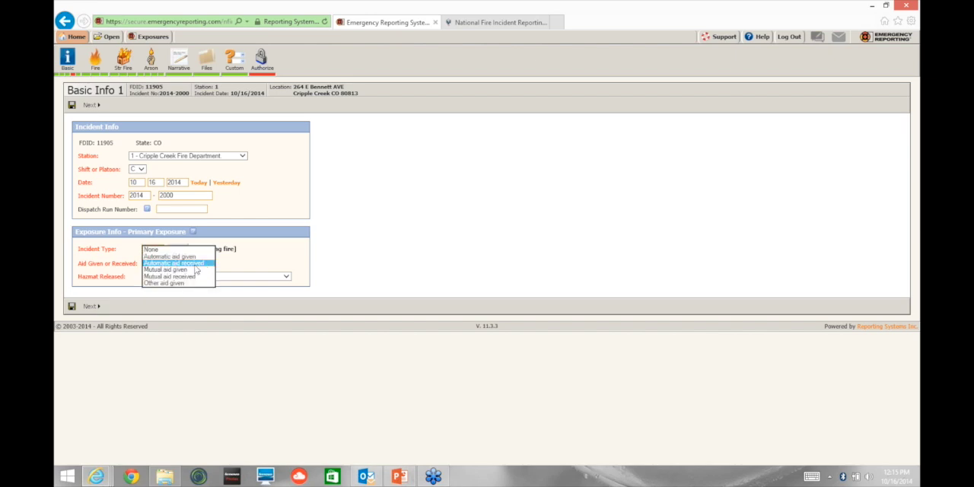
left_click(242, 266)
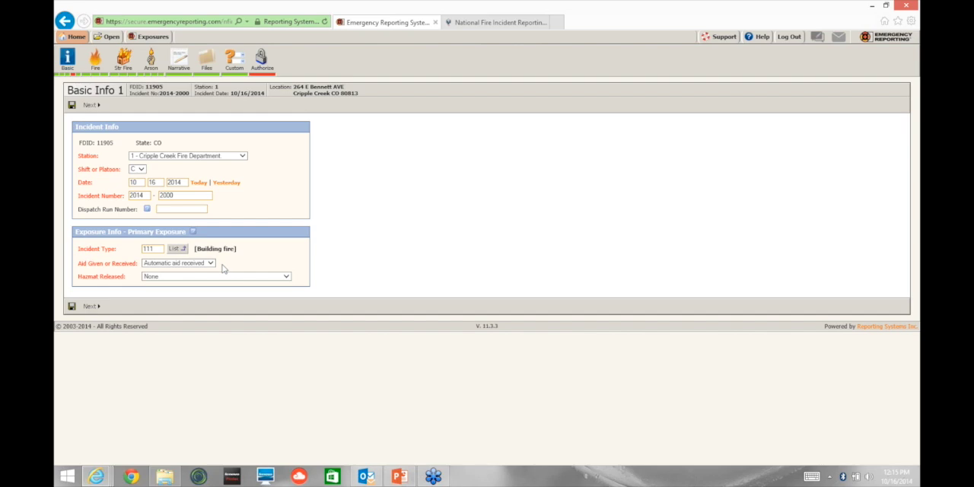
left_click(210, 263)
left_click(174, 250)
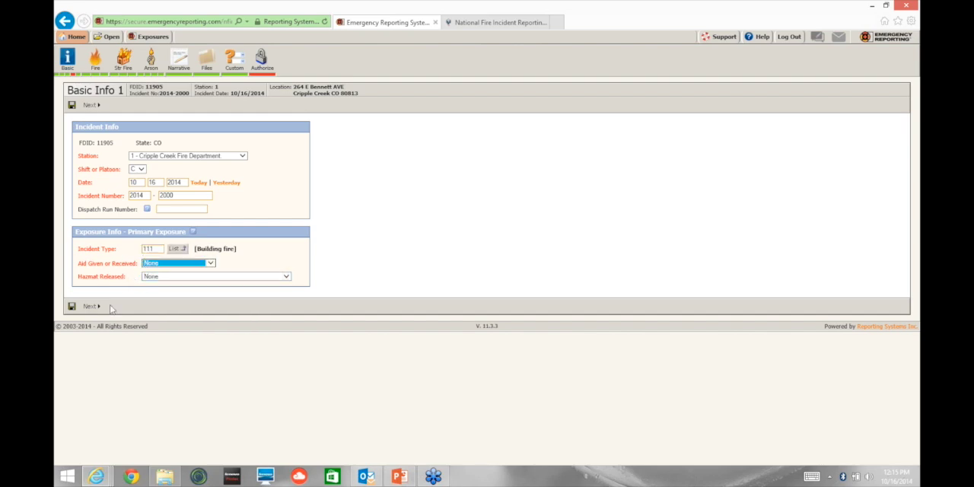
left_click(211, 263)
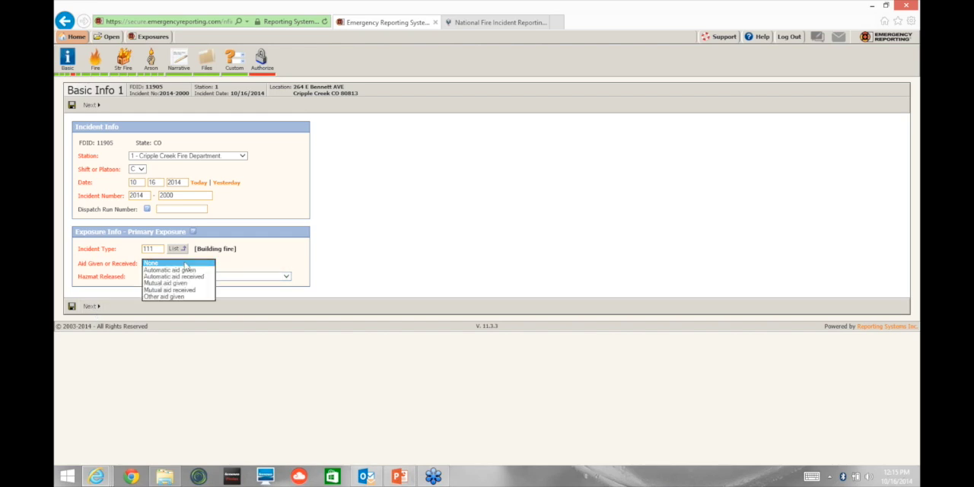
left_click(170, 291)
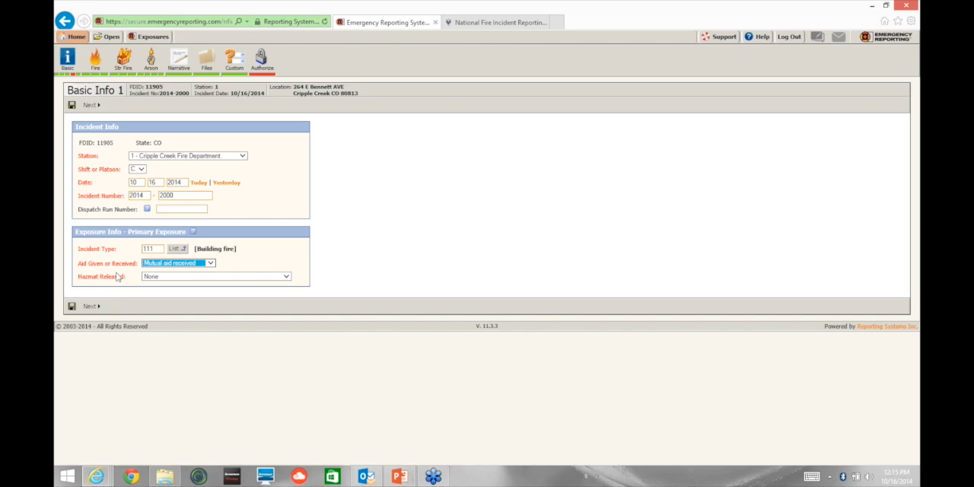
left_click(229, 278)
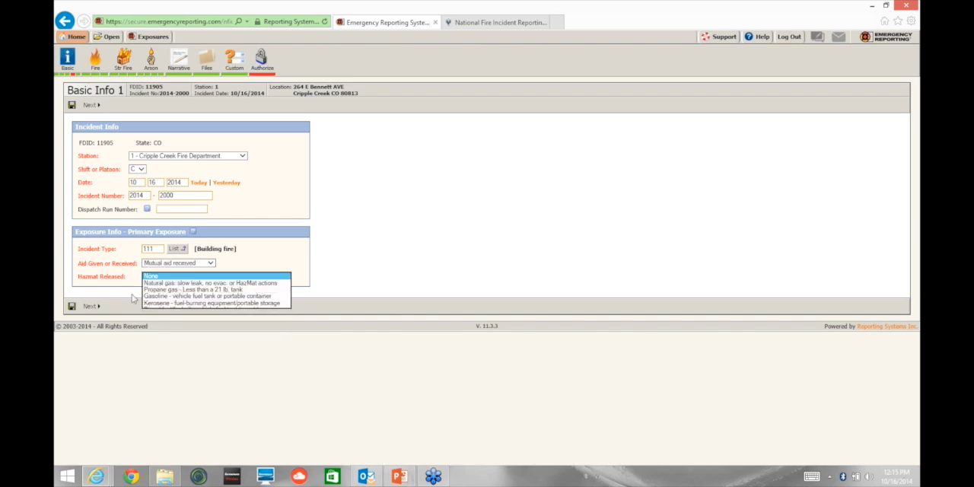
left_click(94, 307)
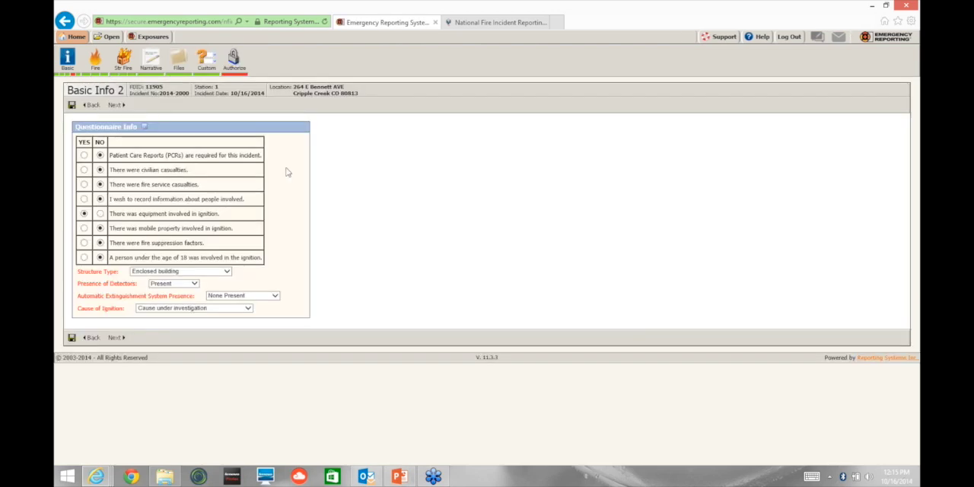
Step: Examine the Basic Info 2 questionnaire's yes/no items and its structure type, detector, extinguishing system, and cause of ignition fields
scroll(287, 172, "up", 5)
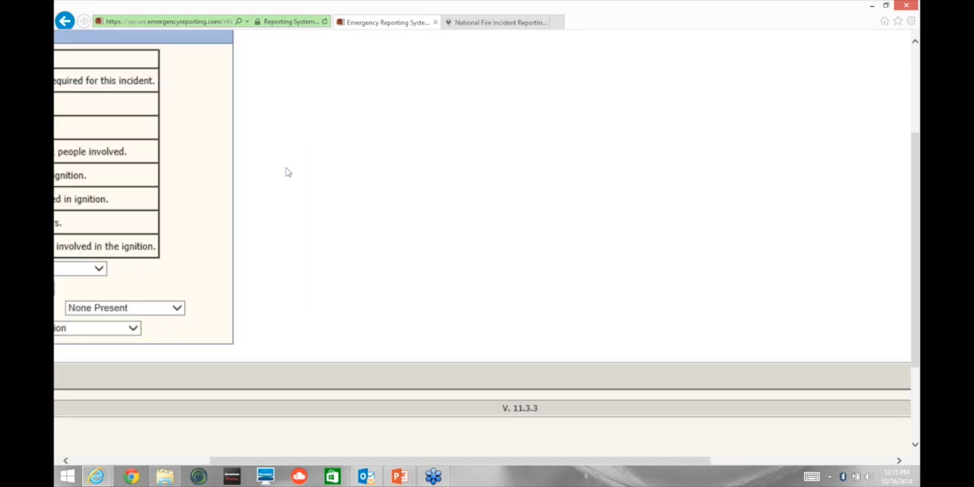
scroll(287, 172, "down", 1)
scroll(288, 172, "down", 4)
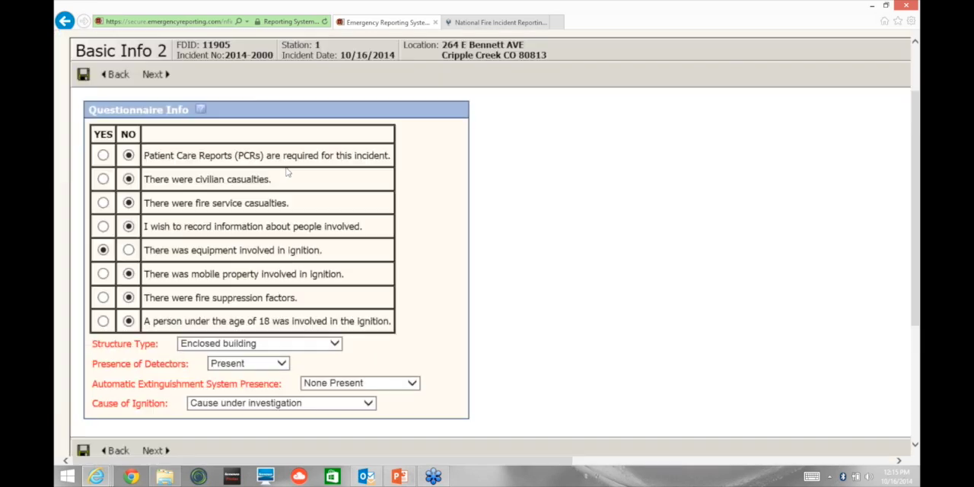
scroll(288, 172, "up", 1)
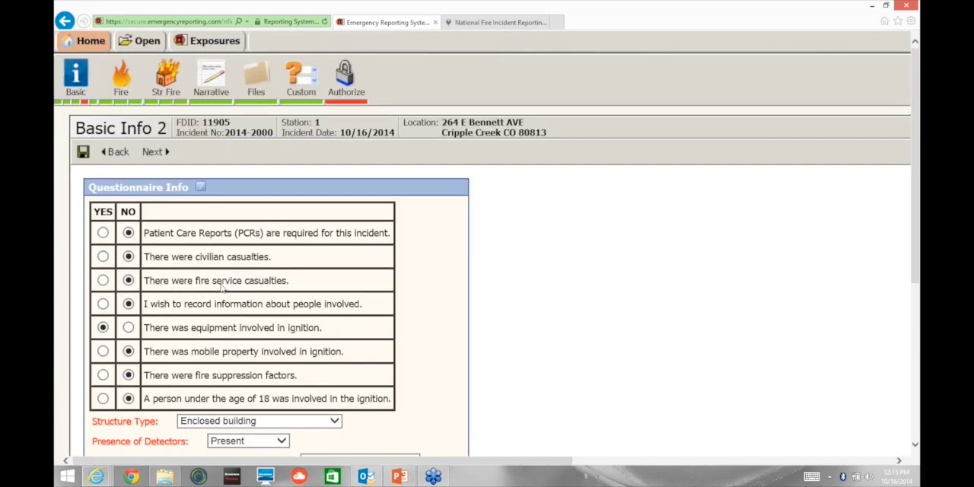
scroll(221, 285, "down", 1)
scroll(222, 285, "down", 1)
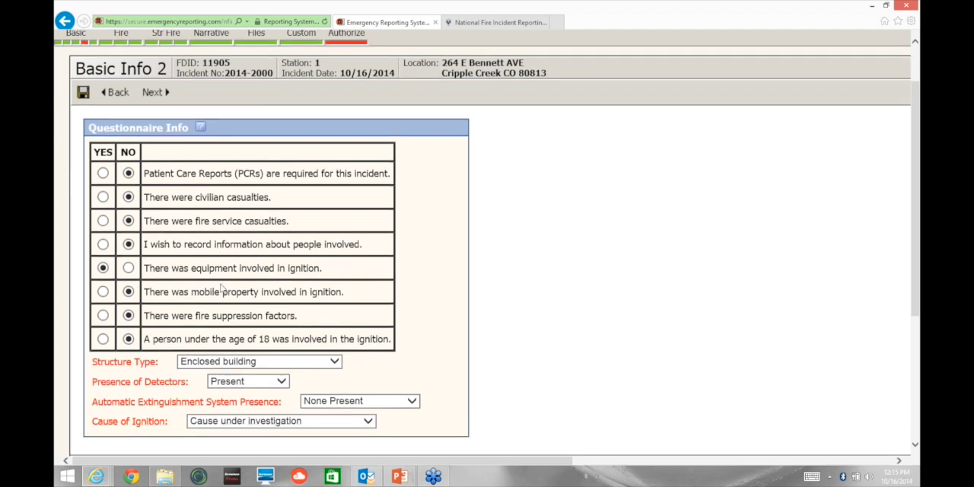
scroll(222, 287, "up", 1)
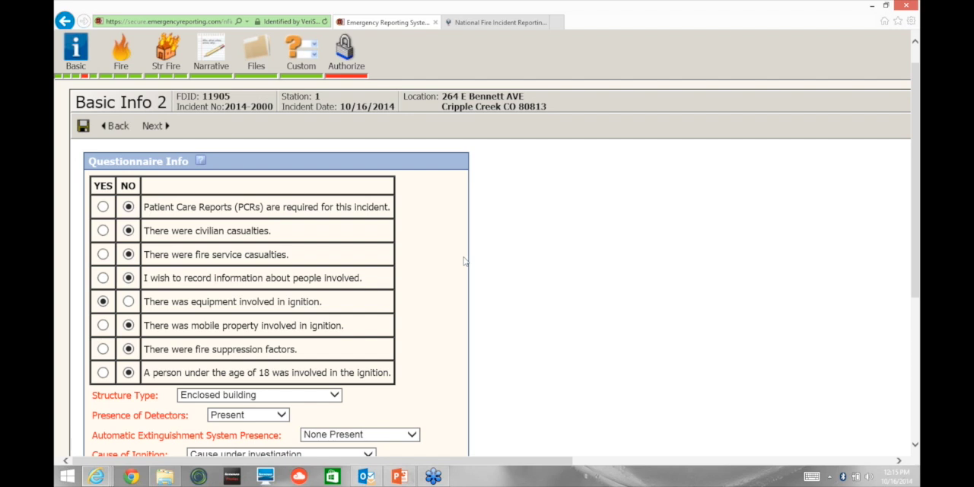
scroll(464, 261, "down", 2)
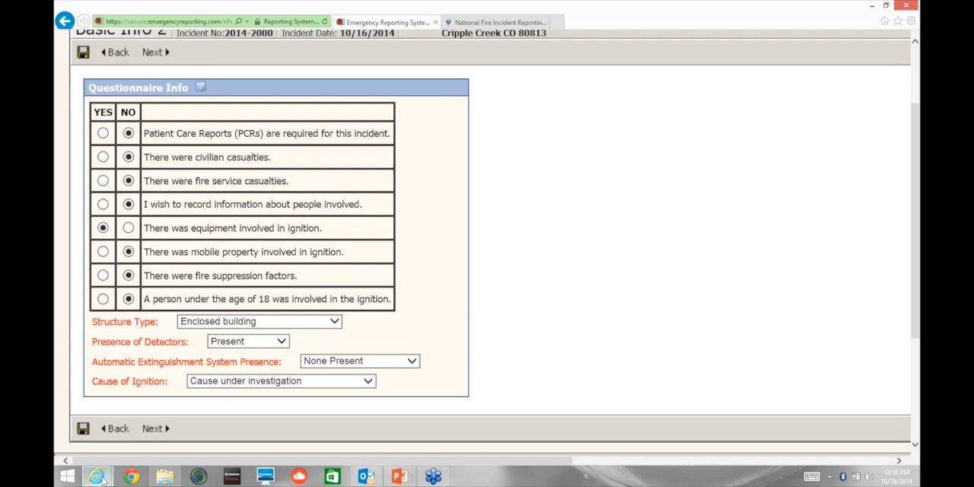
mouse_move(103, 477)
scroll(239, 154, "up", 3)
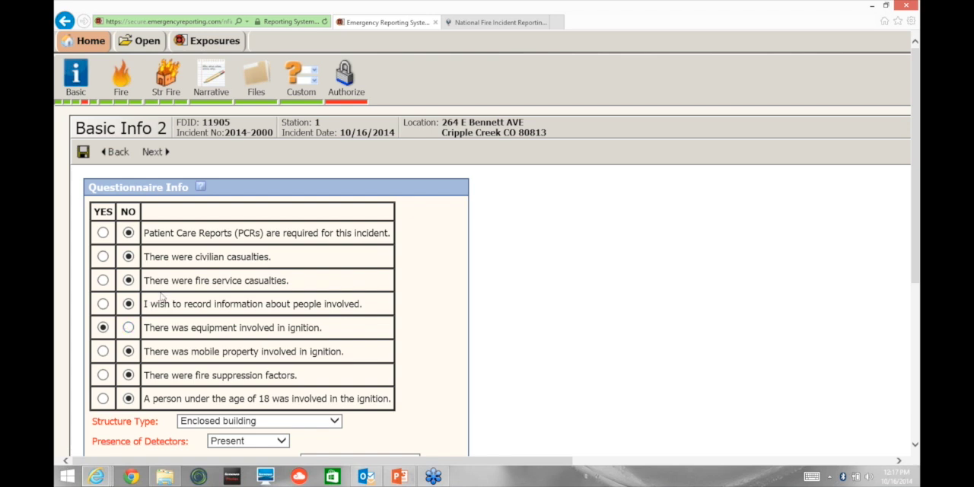
scroll(161, 298, "down", 1)
scroll(161, 298, "down", 2)
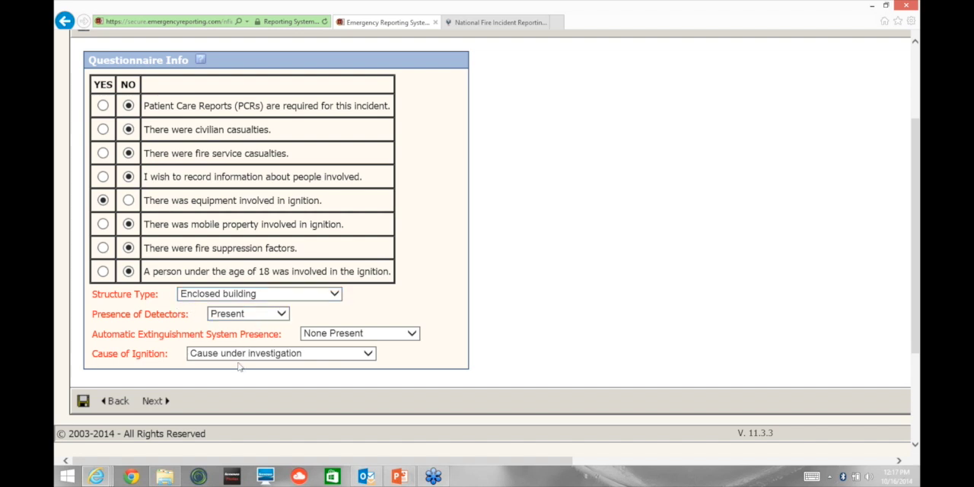
Step: Keep Cause under investigation as the Cause of Ignition, and advance to the Basic Info 3 location page
left_click(309, 355)
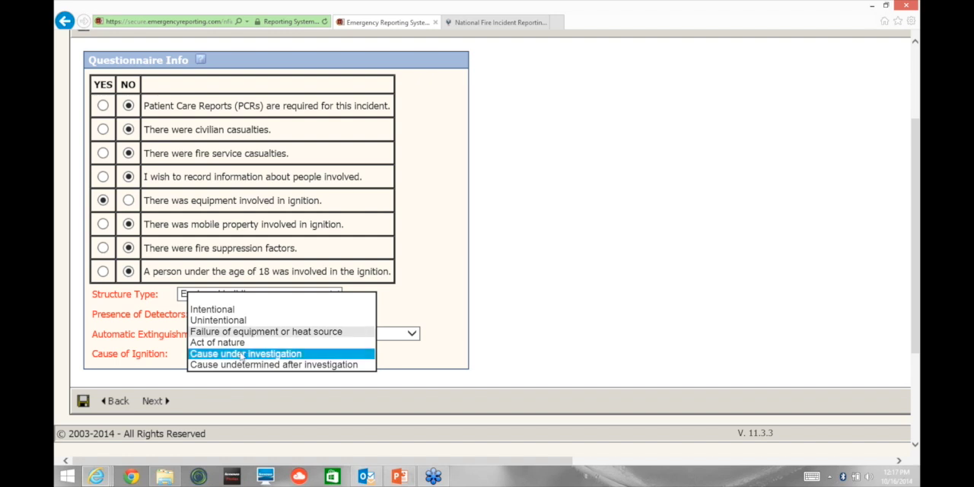
left_click(234, 355)
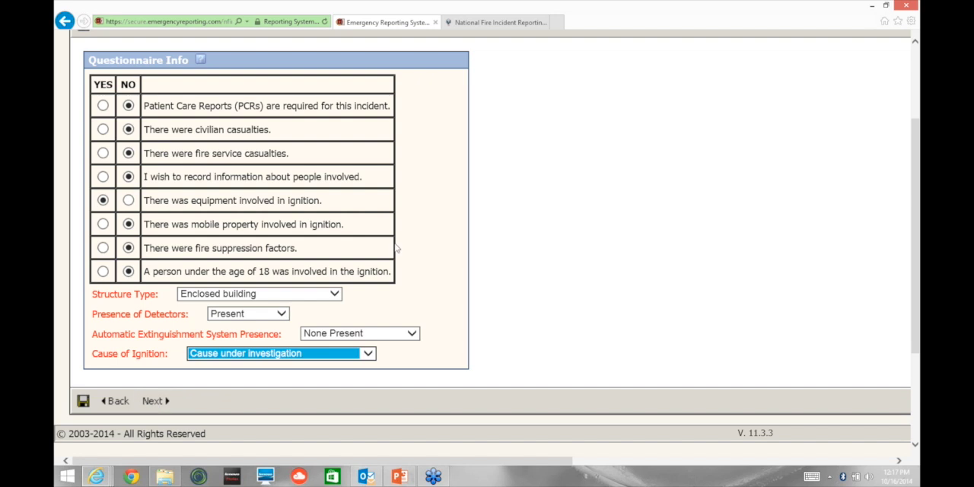
scroll(397, 249, "down", 5)
left_click(121, 342)
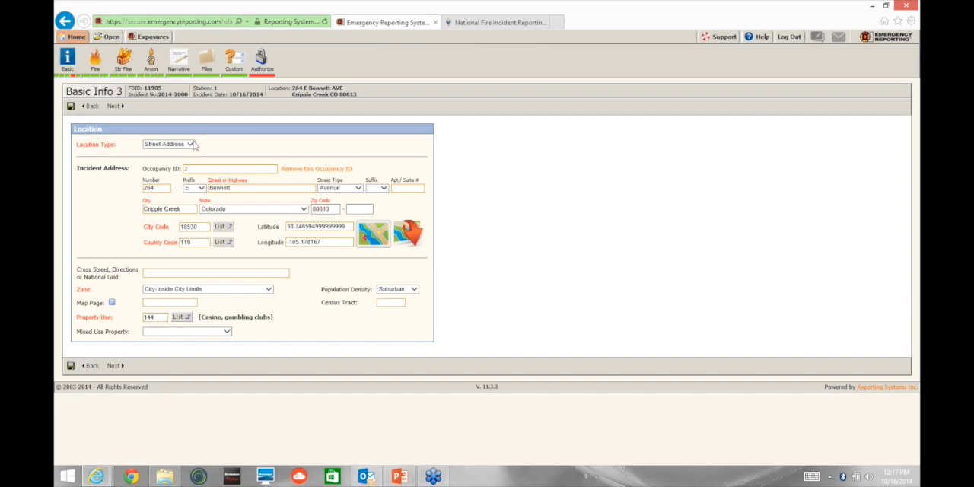
Step: Try looking up the incident's street by re-entering part of its name and picking a suggested address
left_click(233, 188)
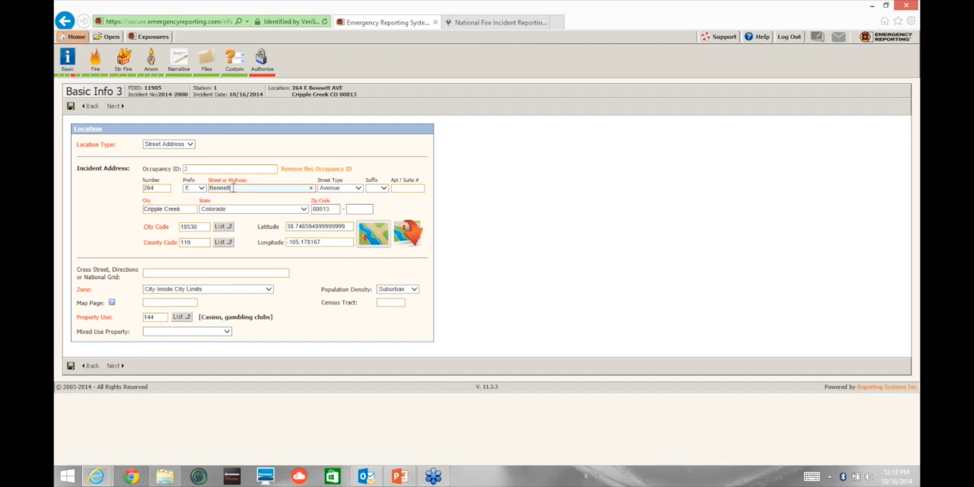
key("BackSpace")
key("BackSpace")
key("BackSpace")
key("BackSpace")
key("BackSpace")
key("BackSpace")
key("BackSpace")
type("Bee")
type("nn")
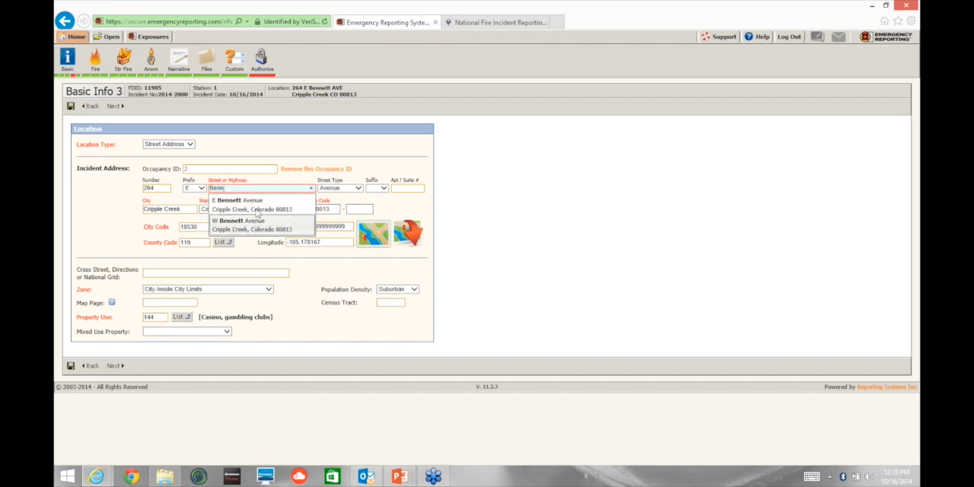
left_click(254, 210)
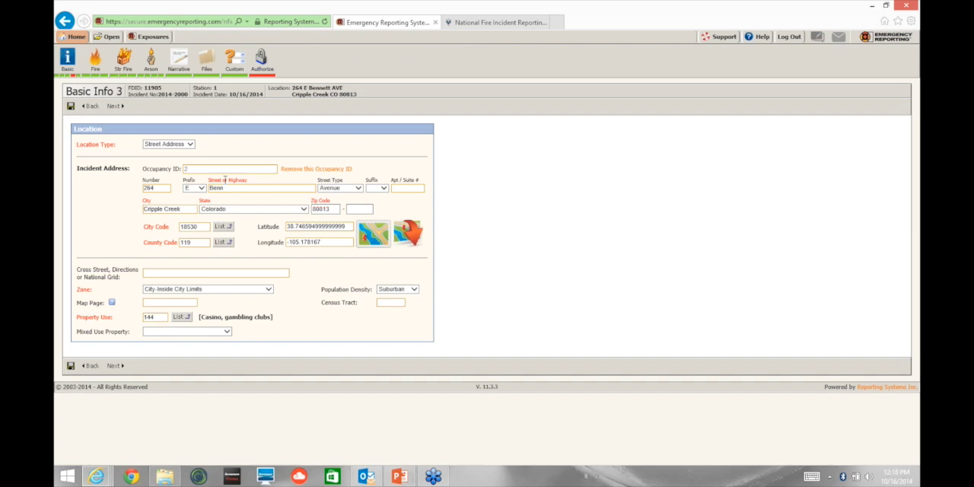
Step: Remove the incident's occupancy ID, and fill in the incident address from the Commercial / Gaming occupancy with ID 2
left_click(301, 168)
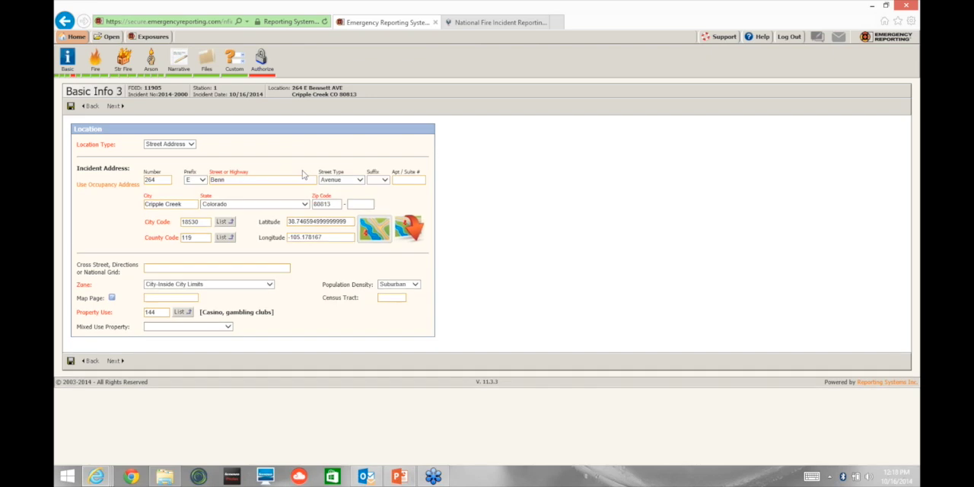
left_click(104, 187)
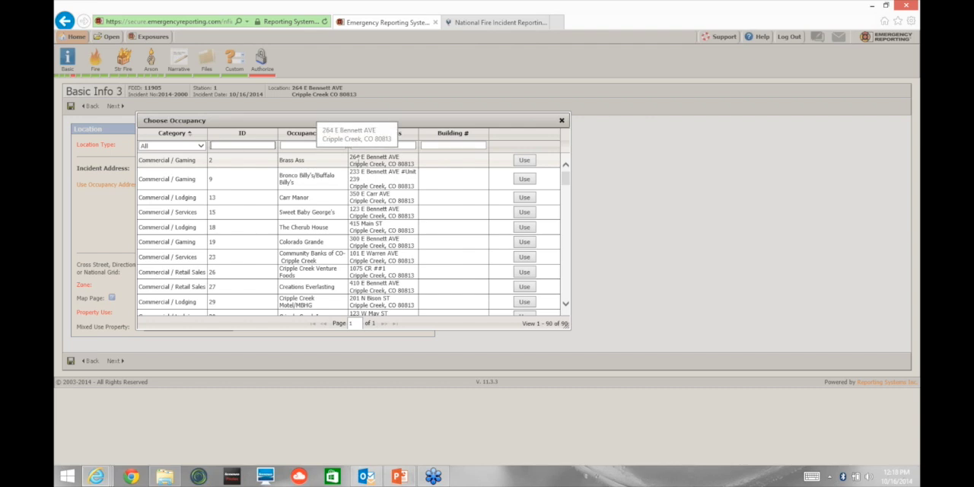
left_click(524, 160)
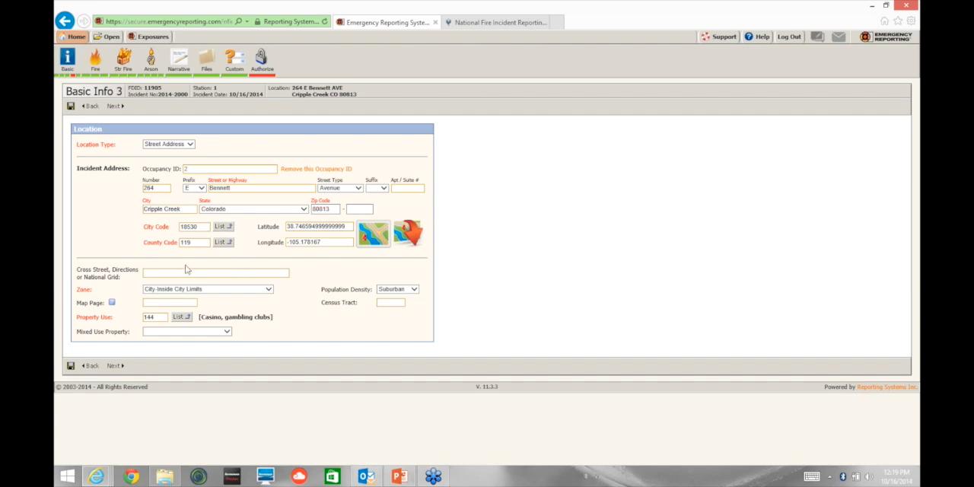
Step: Set the incident's Zone to City-Inside City Limits, and choose Cripple Creek (18530) from the Teller city code list
left_click(258, 292)
left_click(183, 286)
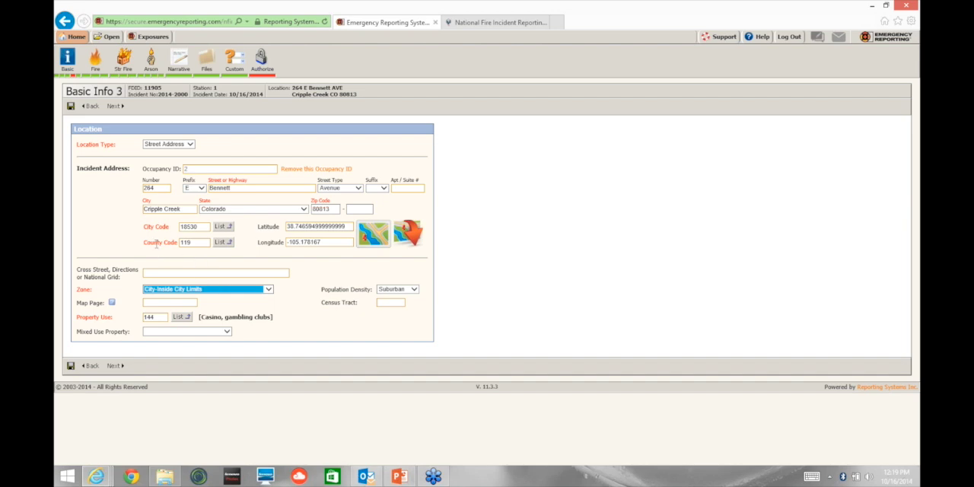
left_click(228, 231)
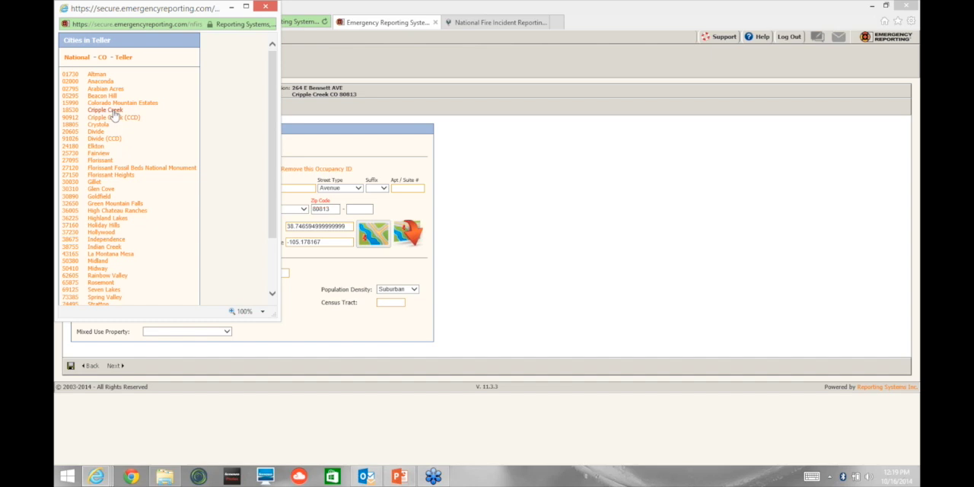
left_click(113, 111)
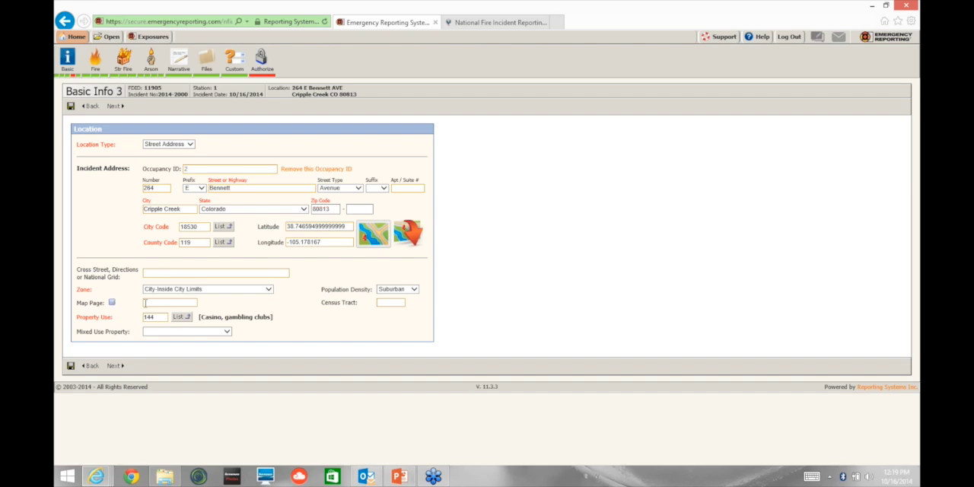
Step: Review the Mixed Use Property and Population Density choices, keeping Mixed Use Property blank and the density at Suburban
left_click(226, 332)
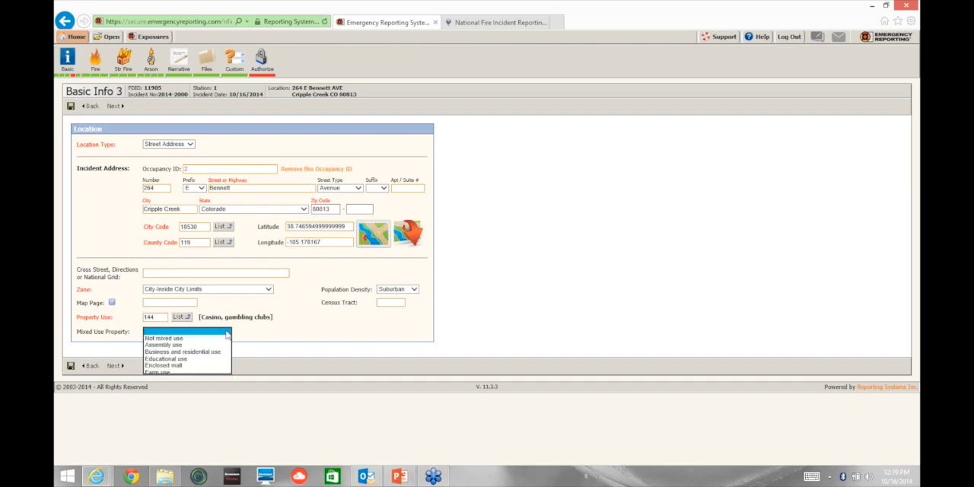
left_click(183, 332)
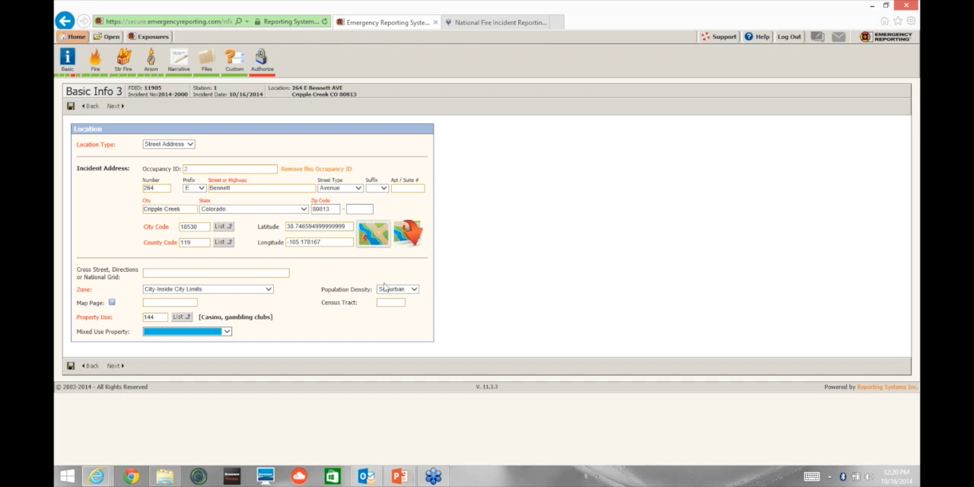
left_click(414, 289)
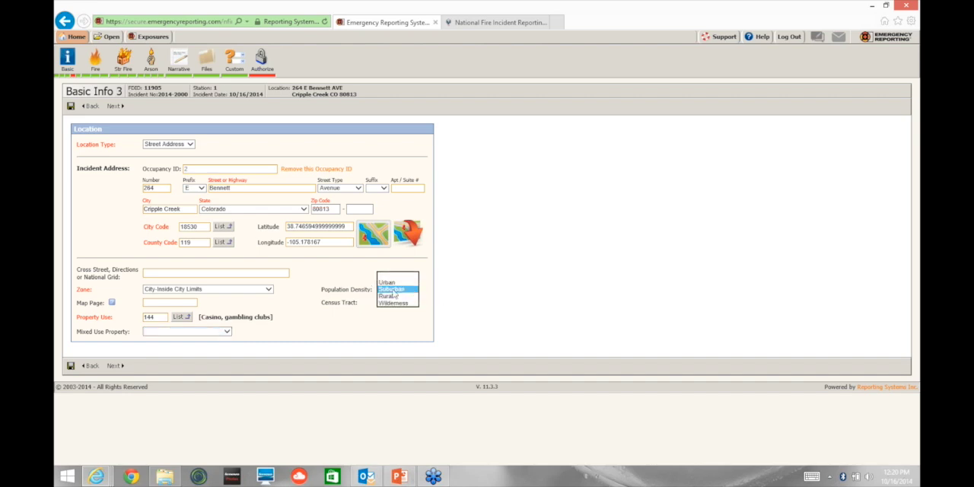
left_click(438, 290)
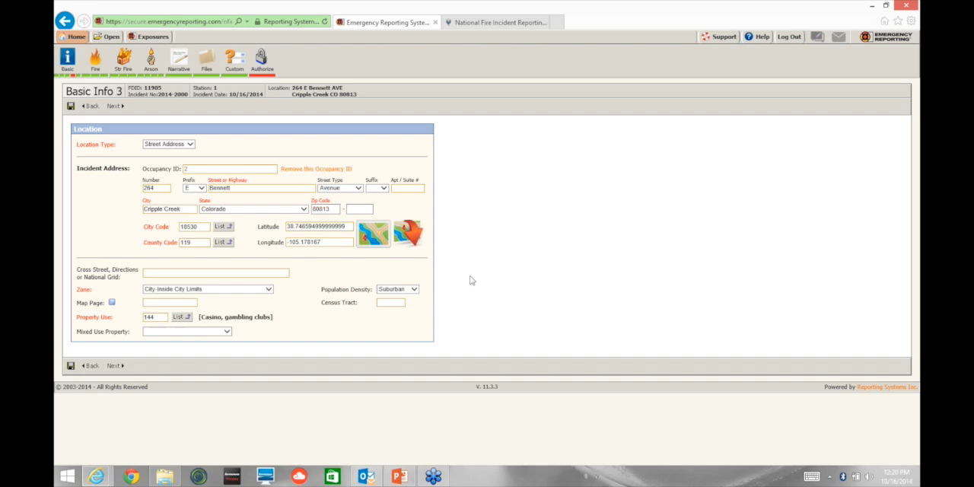
left_click(415, 289)
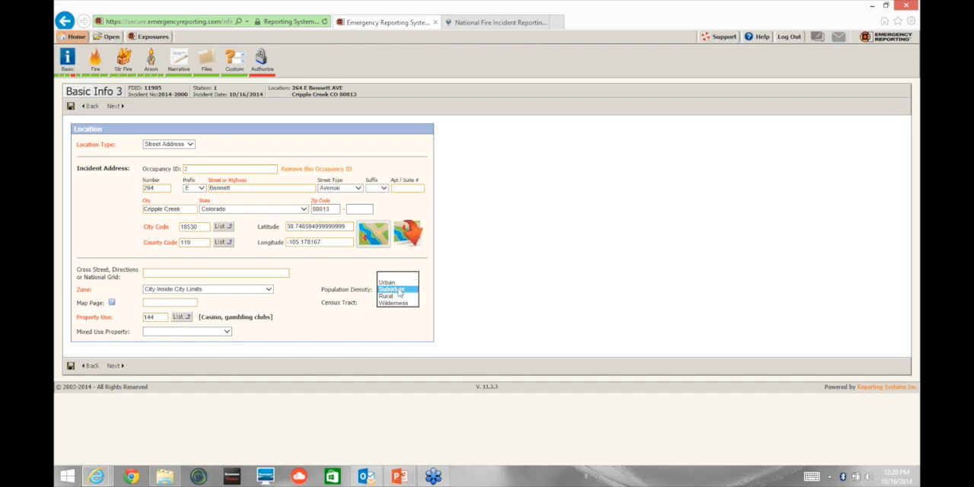
left_click(462, 298)
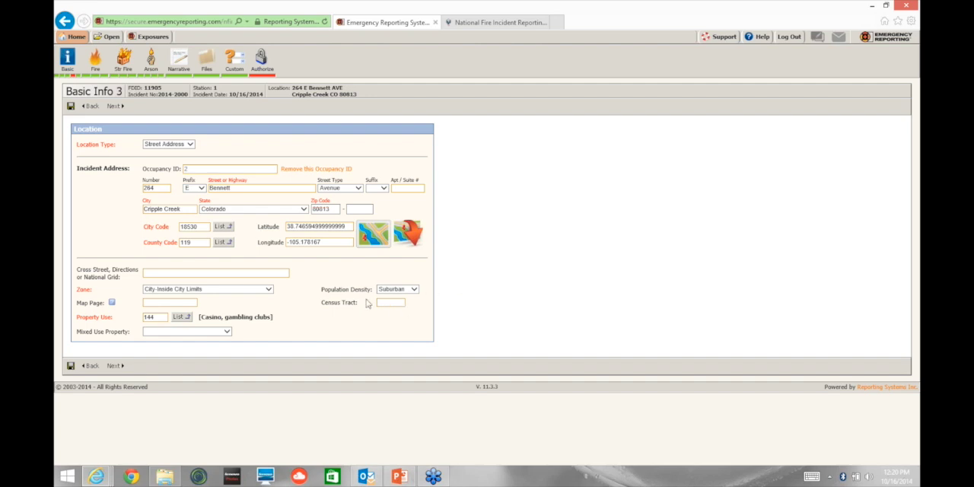
Step: Open the page that follows Basic Info 3, and return to the Basic Info 3 location page
left_click(114, 366)
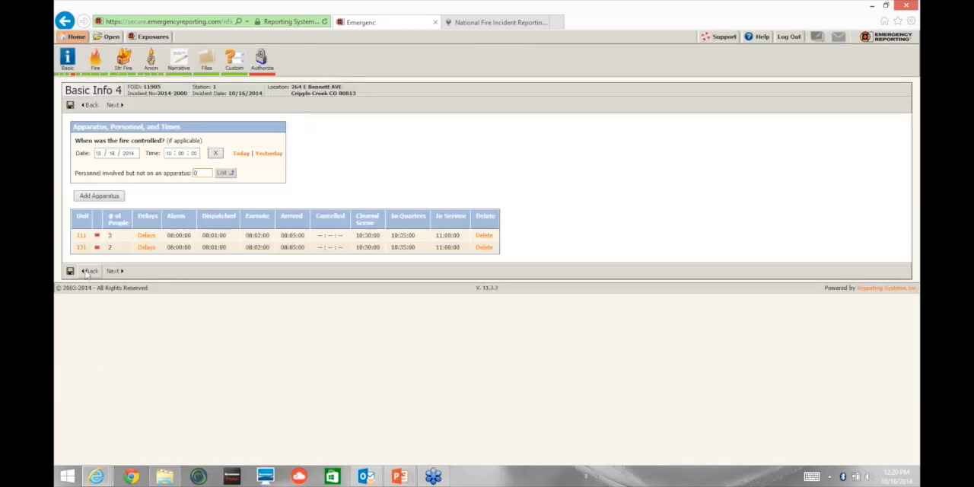
left_click(90, 272)
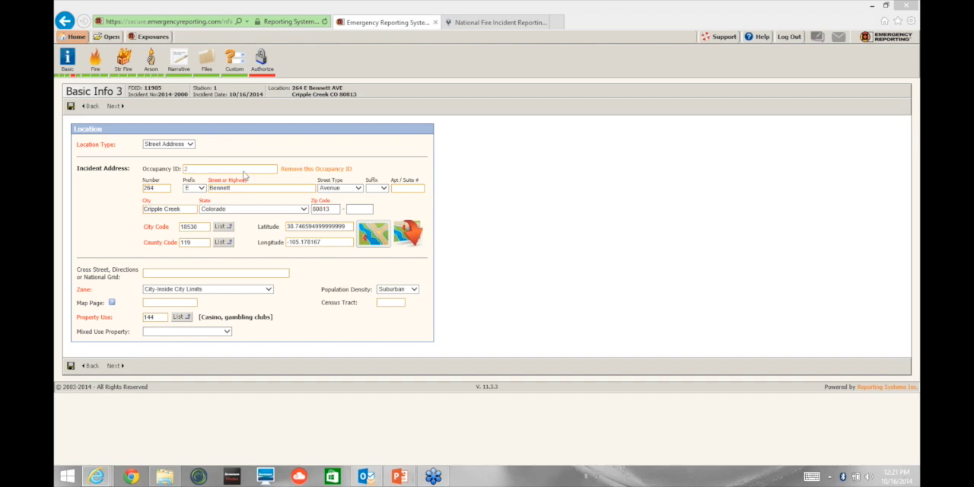
Step: Look up the city codes for Teller county and close the list without choosing another code
left_click(222, 227)
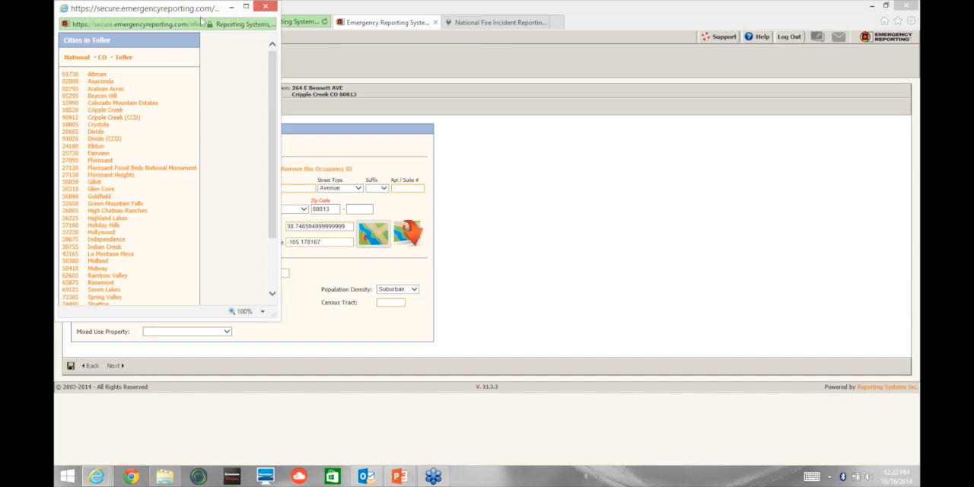
left_click(266, 9)
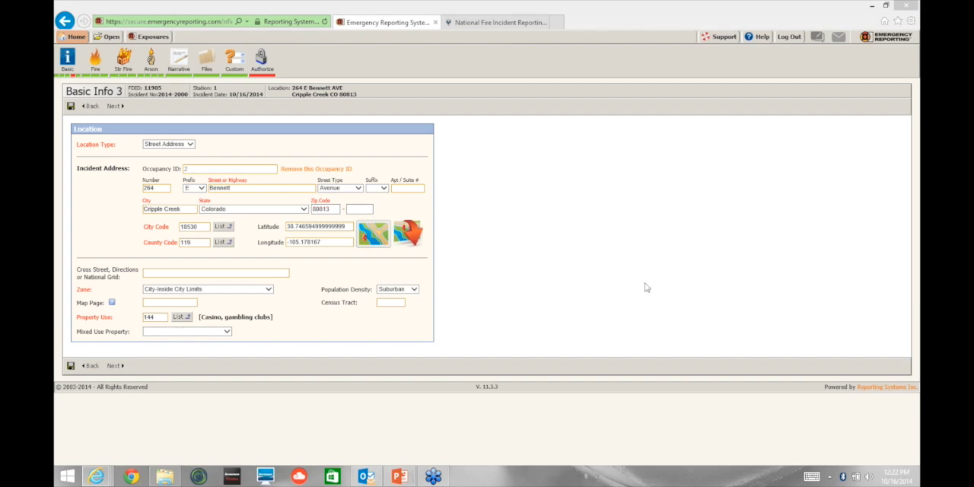
Step: Open unit 111 from the Basic Info 4 apparatus table, keeping its apparatus ID at 111 and its response mode at Lights and Sirens
left_click(116, 367)
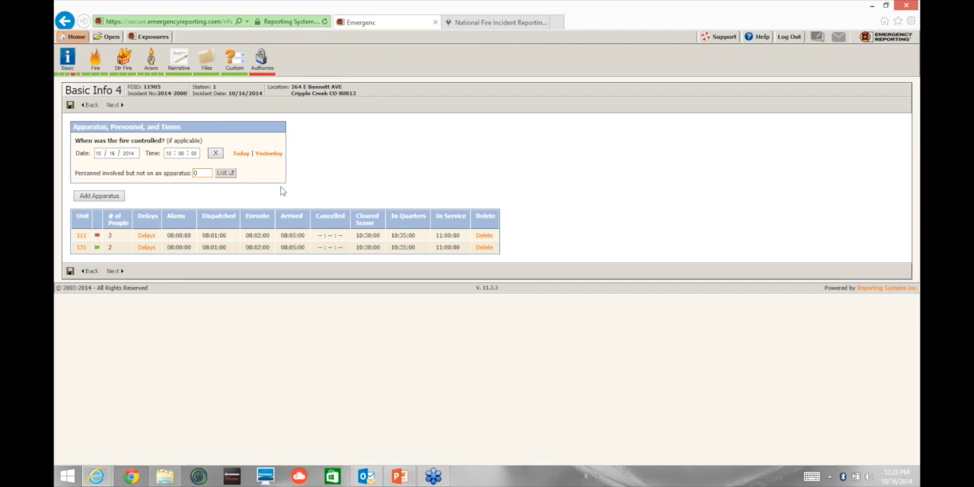
left_click(81, 238)
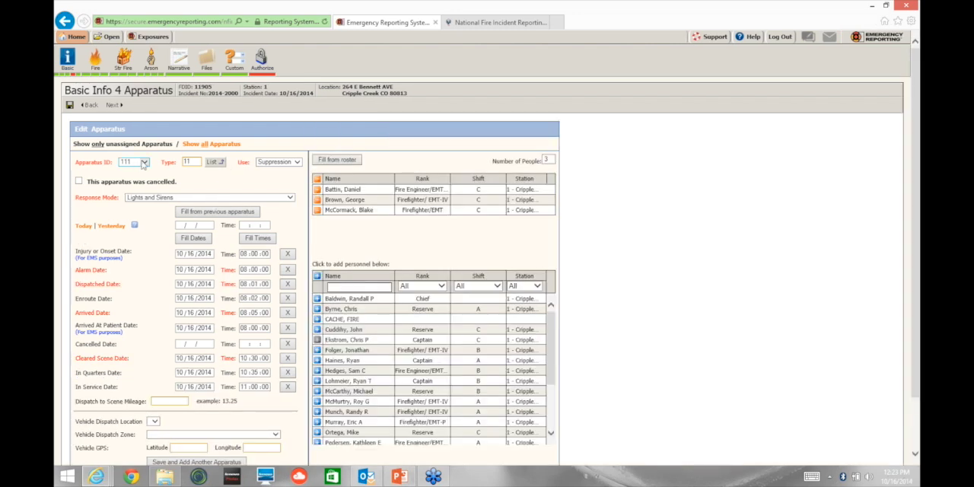
left_click(144, 164)
left_click(136, 239)
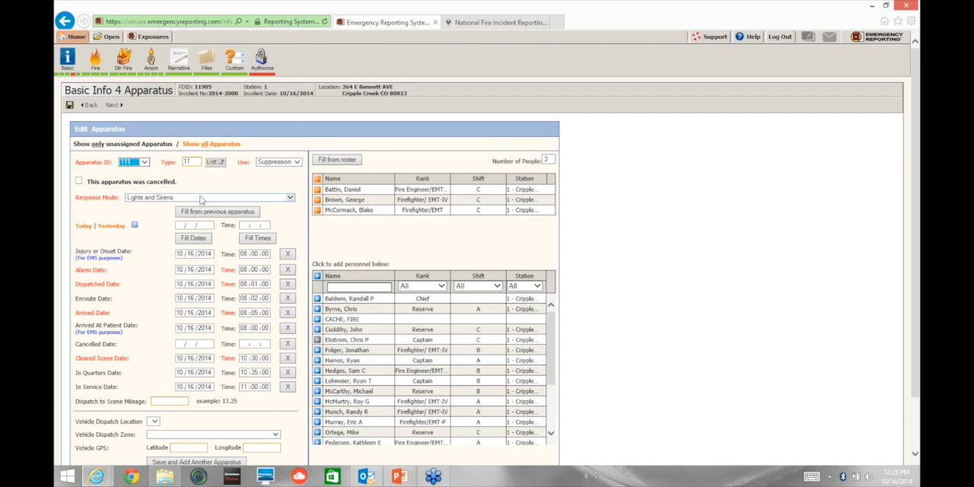
left_click(201, 198)
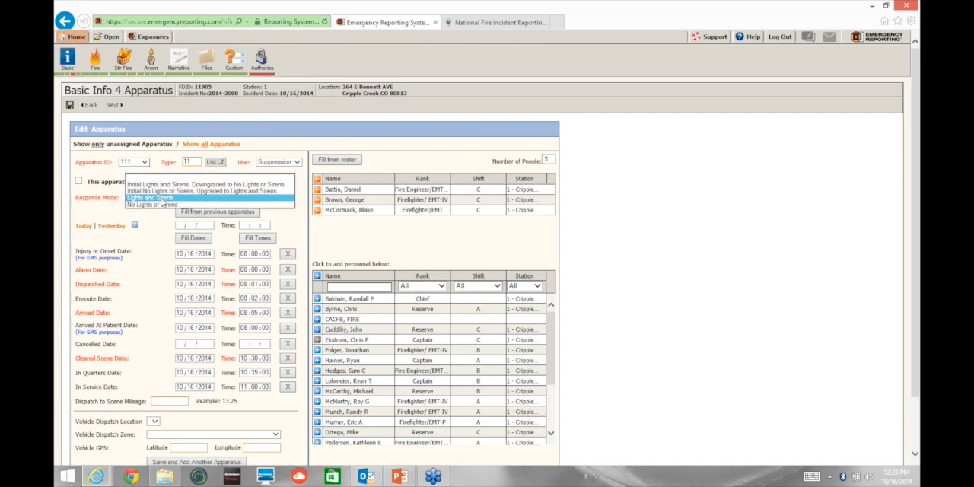
left_click(162, 199)
Step: Set unit 111's fill date to today, 10/16/2014, and clear its Injury or Onset date and time
left_click(84, 226)
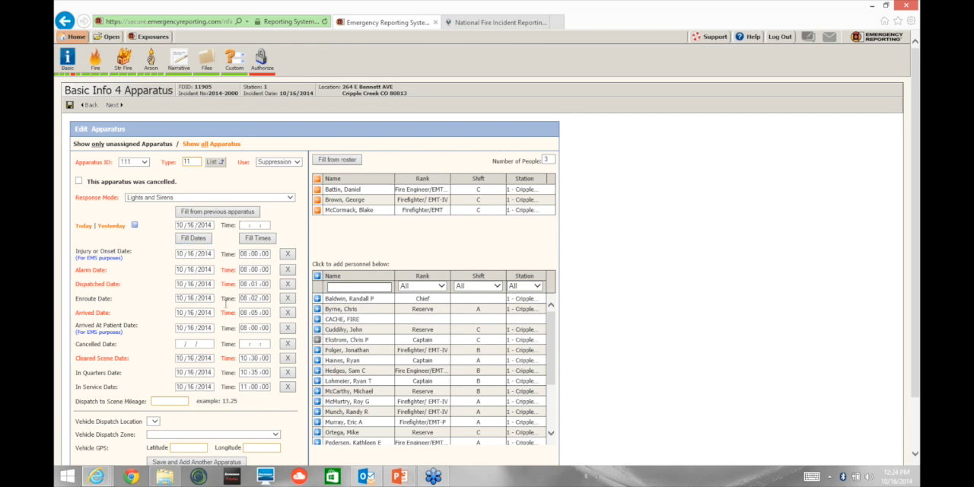
left_click(251, 226)
left_click(288, 255)
scroll(122, 372, "down", 2)
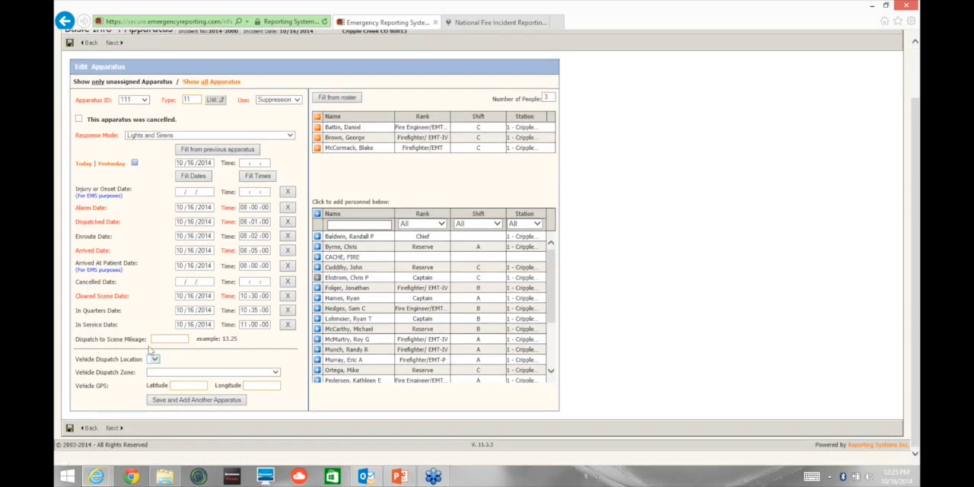
left_click(170, 339)
left_click_drag(916, 189, 916, 142)
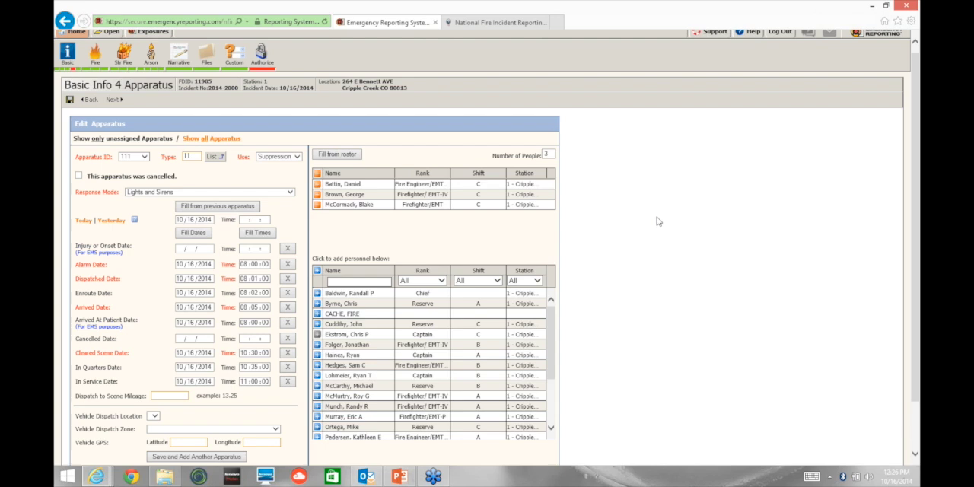
Step: Filter the available personnel by part of a member's last name, and clear the name filter to restore the full list
scroll(658, 222, "down", 2)
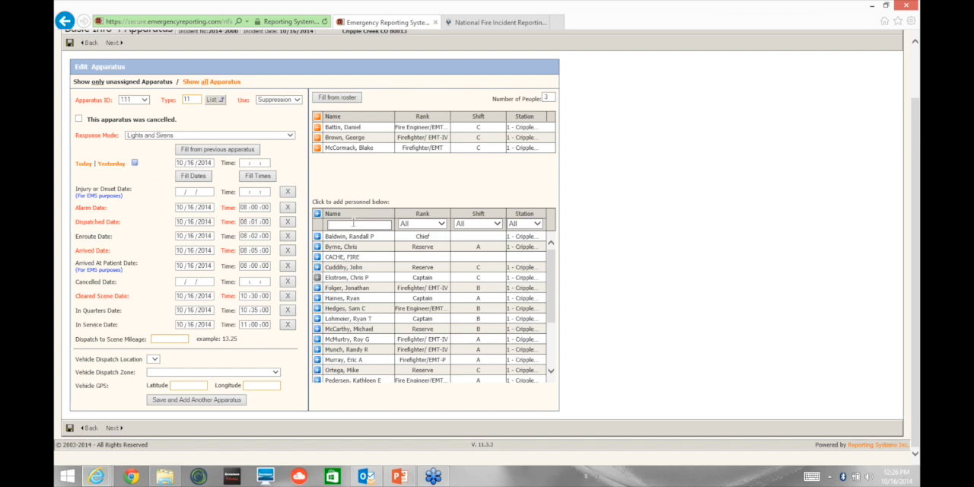
type("bald")
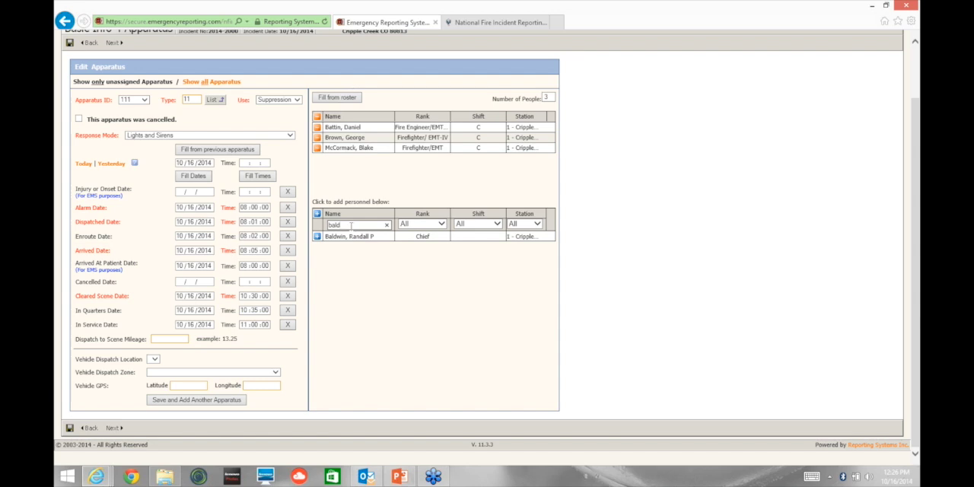
left_click(387, 224)
left_click(381, 223)
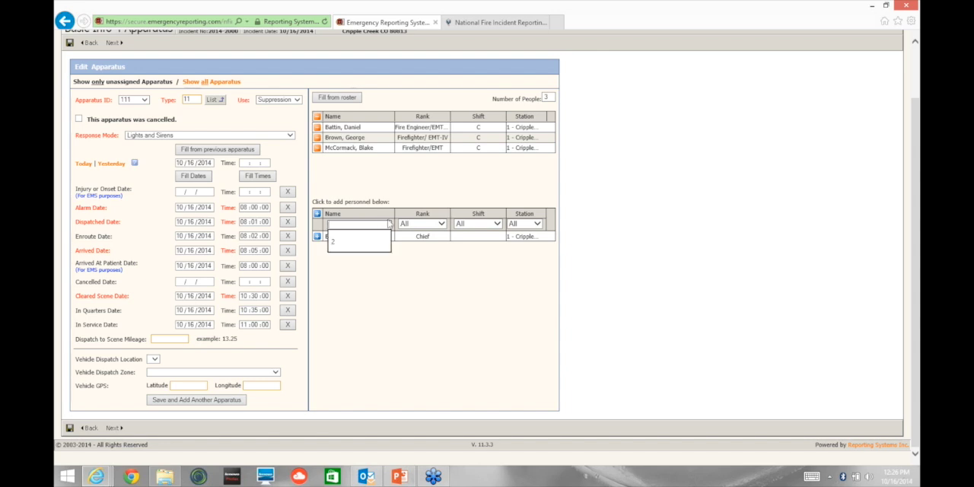
key("Return")
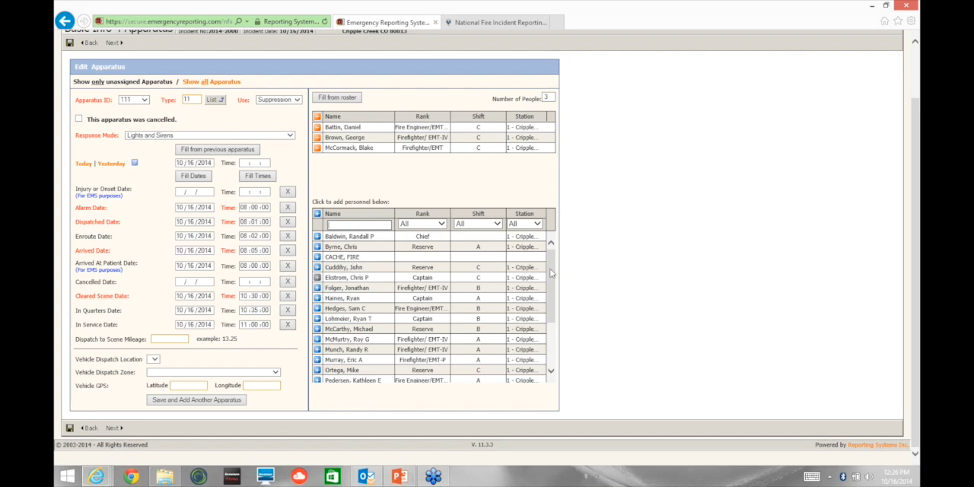
mouse_move(551, 290)
left_mouse_down()
mouse_move(558, 332)
mouse_move(551, 275)
left_mouse_up()
Step: Filter the available personnel by the Captain rank, and reset the rank filter to All
left_click(442, 225)
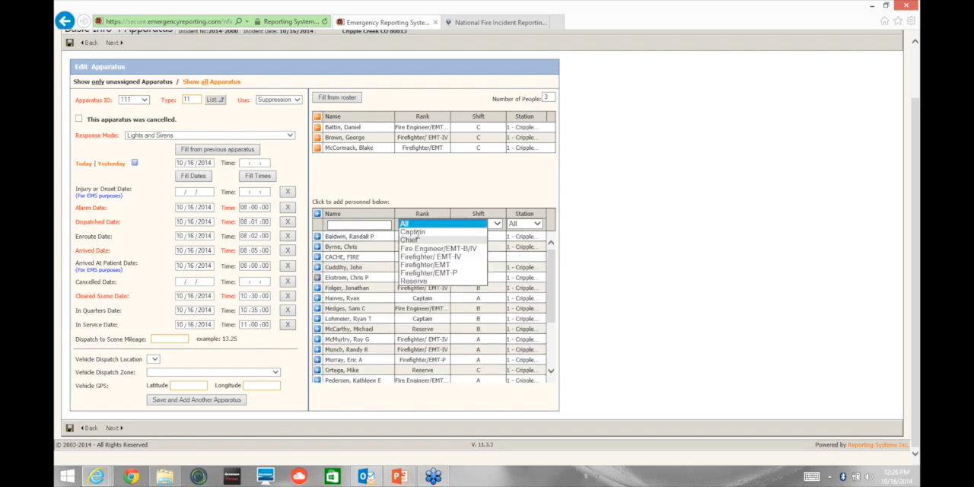
left_click(411, 232)
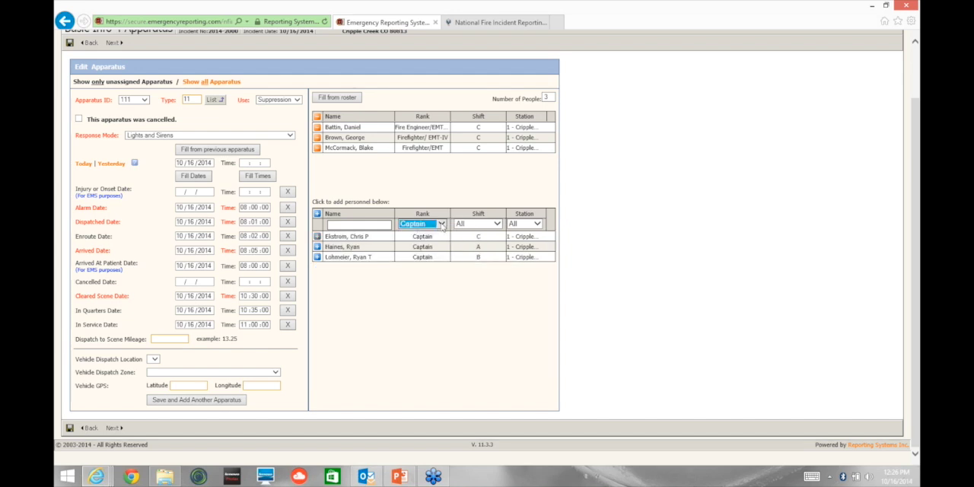
left_click(441, 225)
left_click(423, 230)
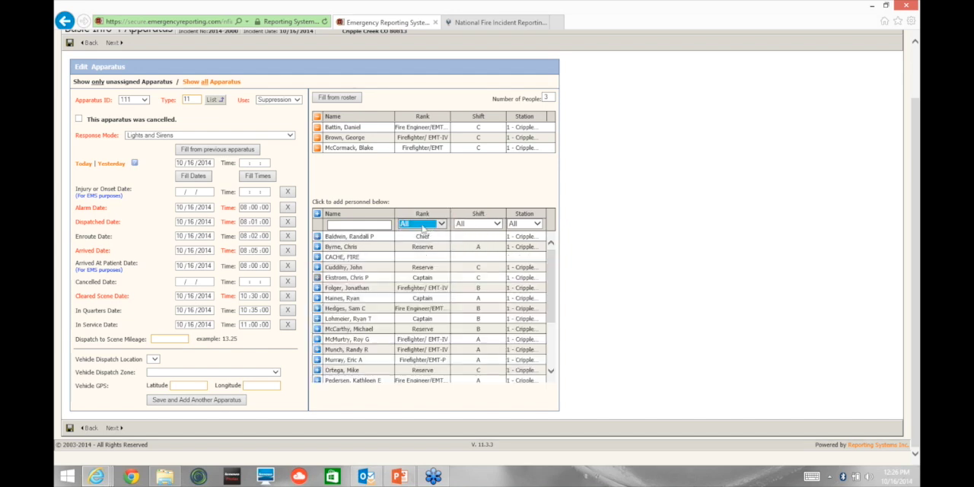
Step: Filter the available personnel by shift C, reset the shift to All, and check the station filter, keeping it at All
left_click(496, 224)
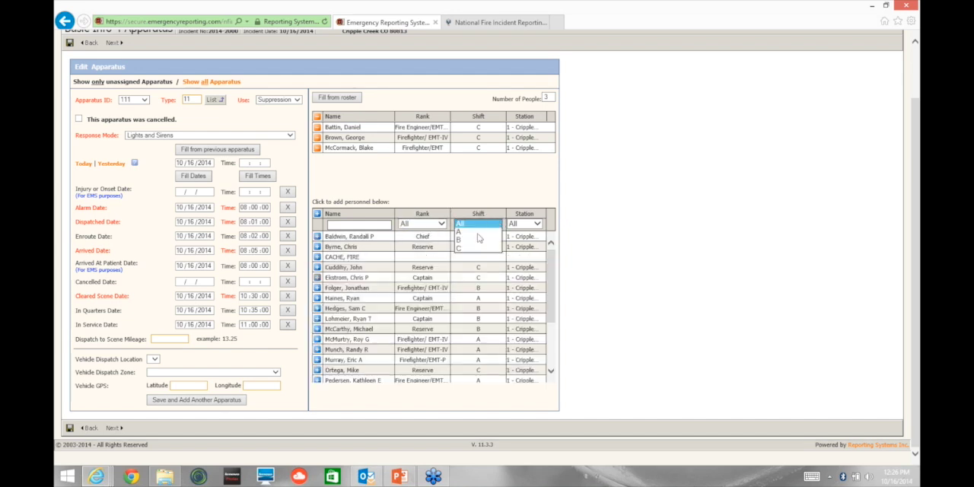
left_click(468, 248)
left_click(496, 224)
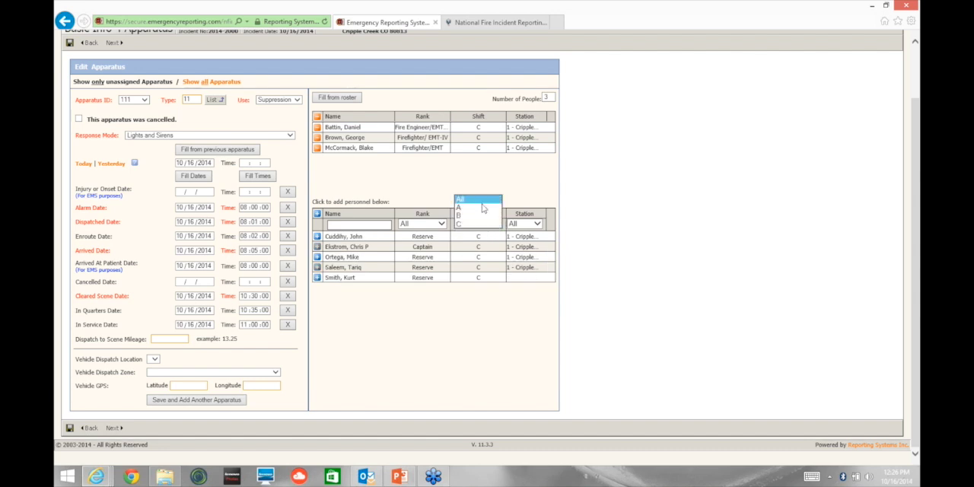
left_click(481, 200)
left_click(536, 223)
left_click(526, 226)
left_click_drag(554, 295, 566, 268)
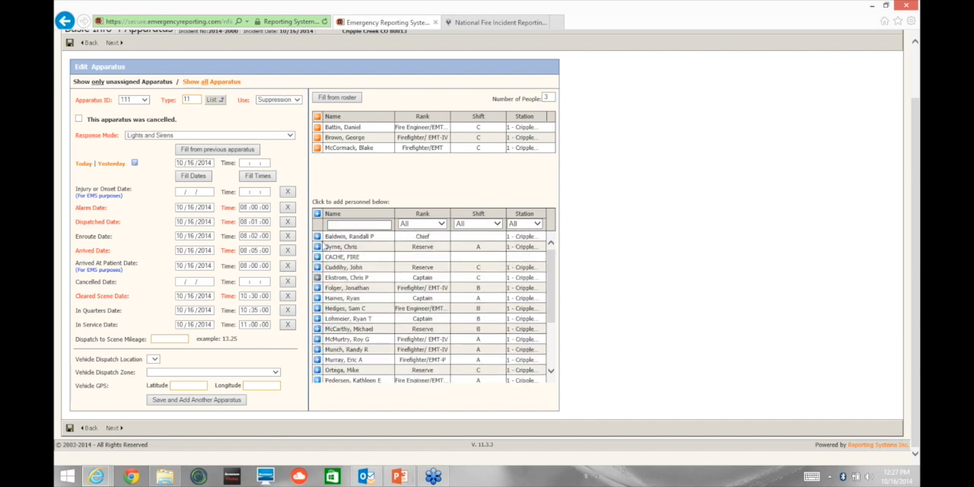
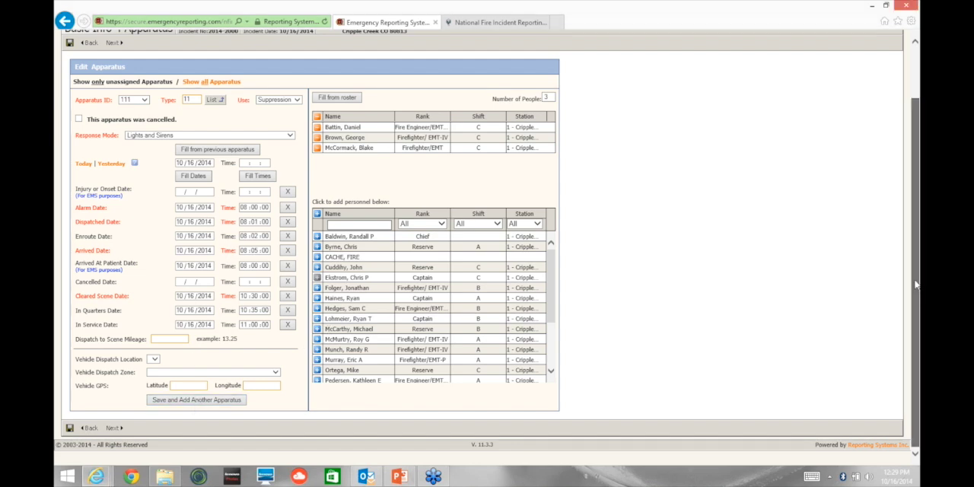
Step: Save unit 111's apparatus record and open unit 131's record for editing
left_click_drag(916, 284, 917, 262)
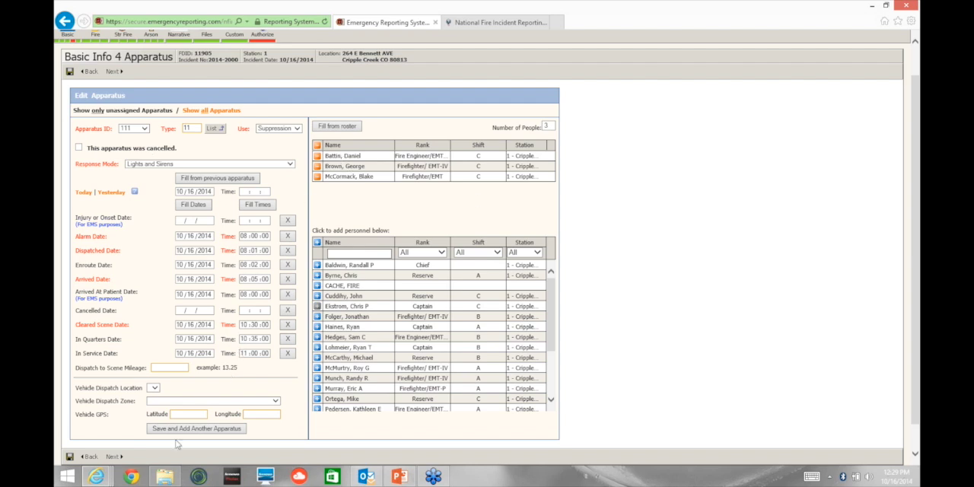
left_click(69, 73)
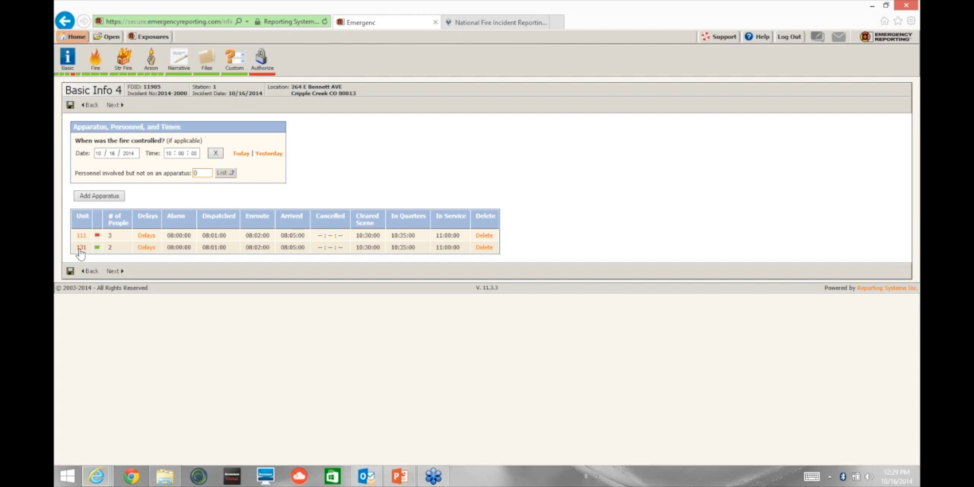
left_click(80, 249)
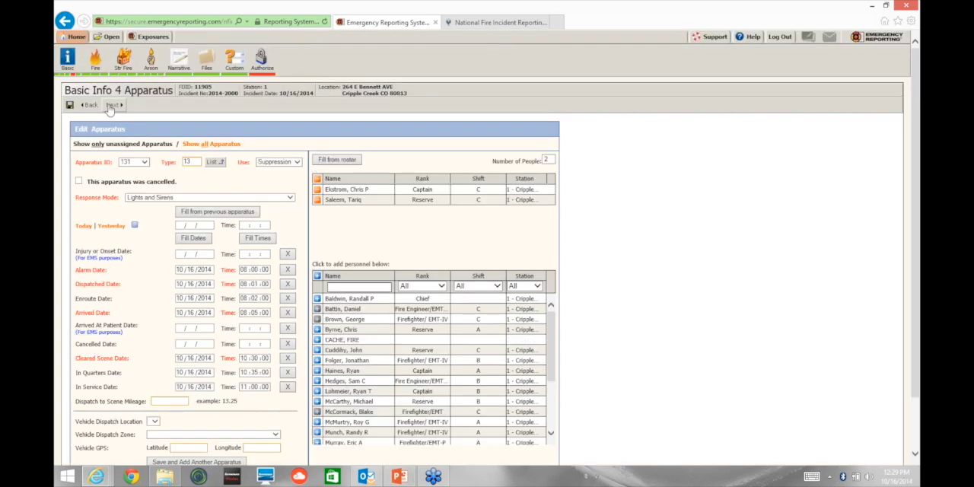
Step: Show all apparatus for unit 131, switch back to only unassigned apparatus, and return to the Basic Info 4 apparatus summary
left_click(211, 144)
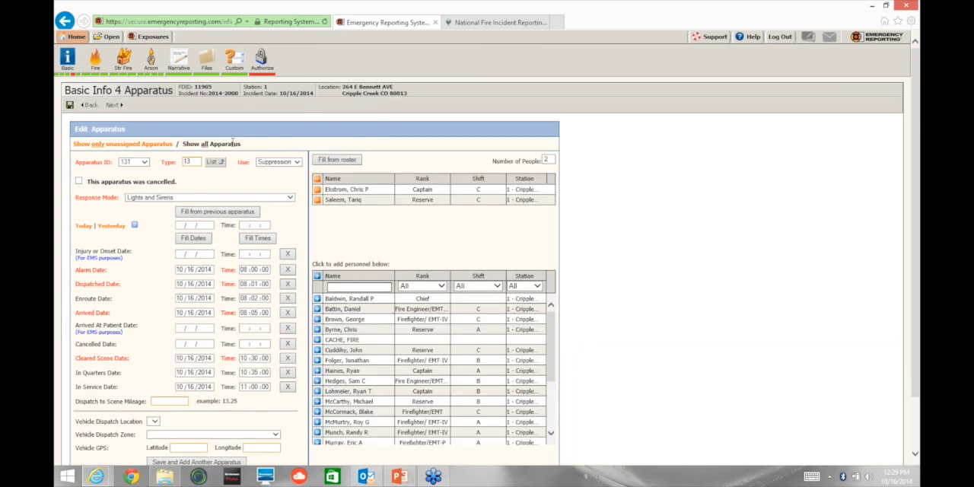
left_click(121, 150)
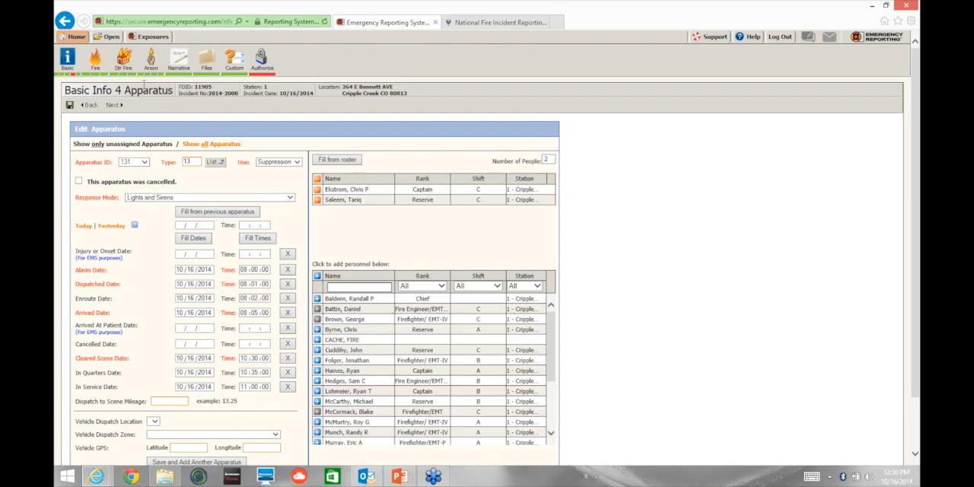
left_click(115, 107)
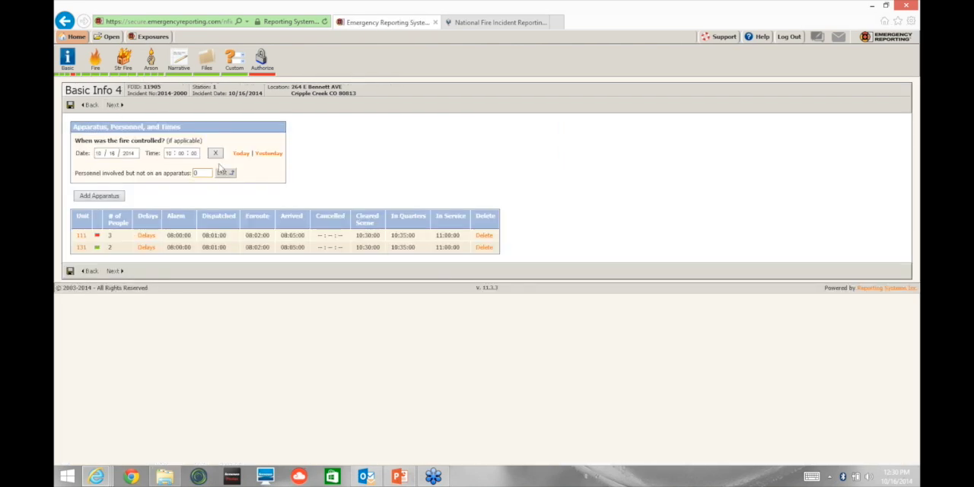
Step: On Basic Info 5, set the primary action taken to code 11, Extinguishment by fire service personnel, from the Fire Control or Extinguishment category
left_click(116, 106)
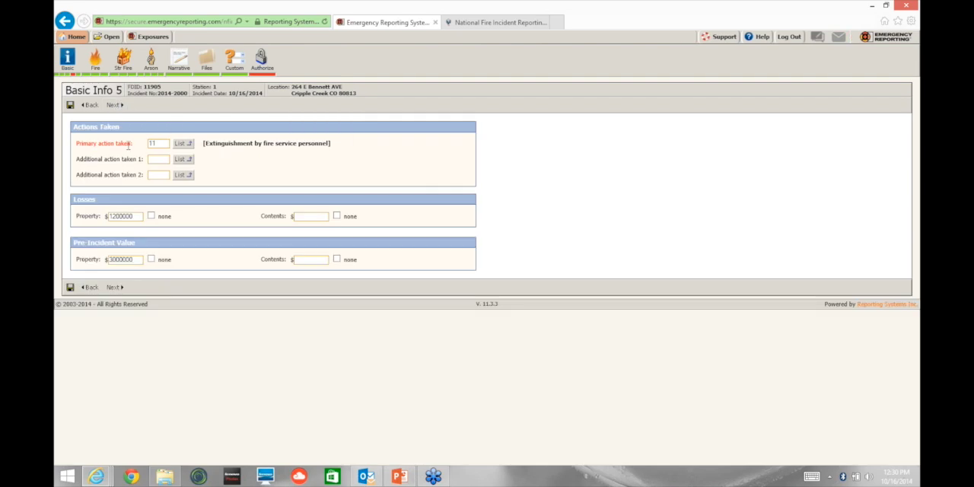
left_click(185, 147)
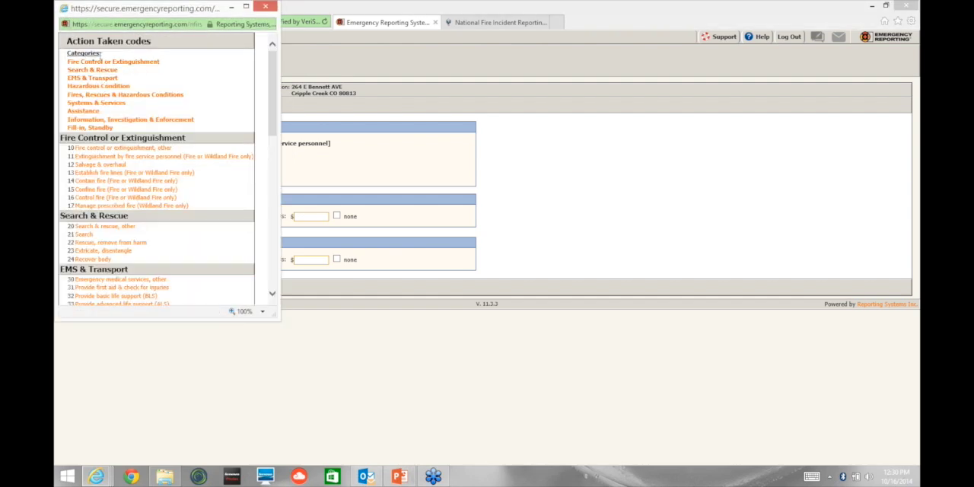
left_click(105, 62)
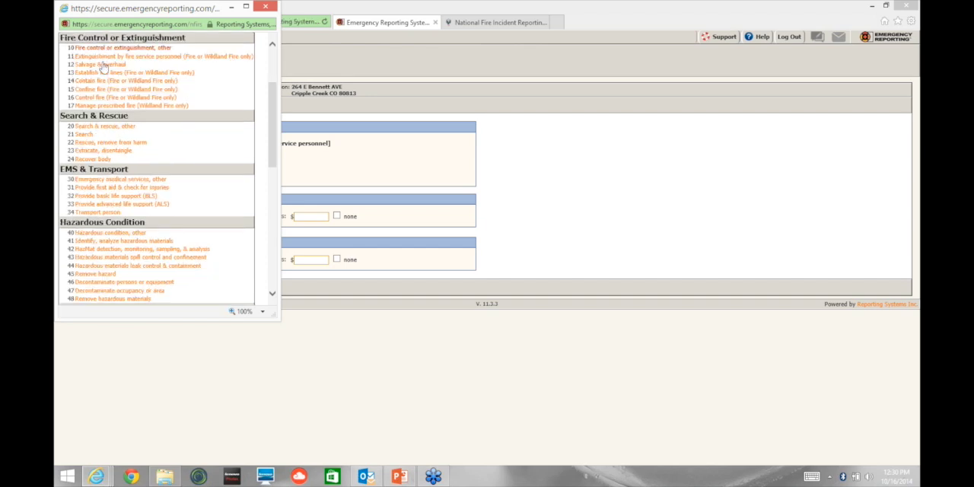
left_click(103, 57)
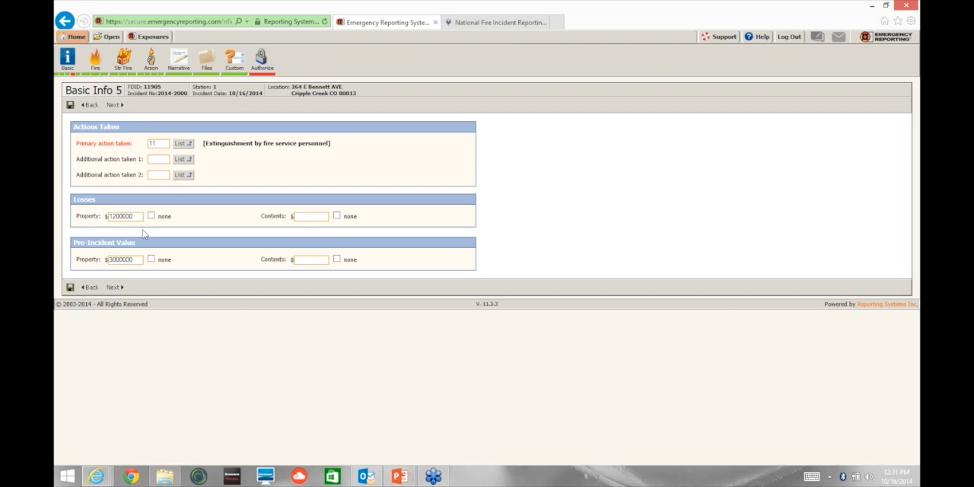
Step: Proceed through Fire 1 to Fire 2 and review the code lists for area of fire origin and factor contributing to ignition 1
left_click(115, 287)
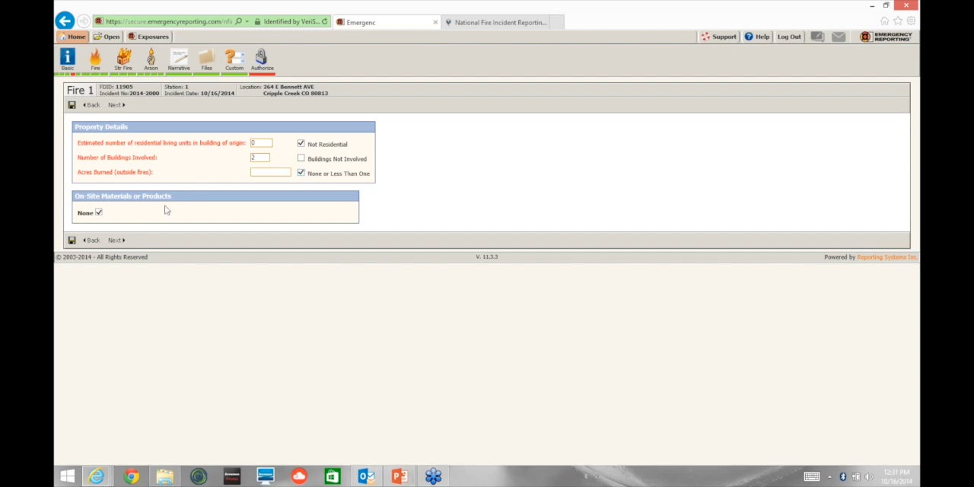
left_click(115, 241)
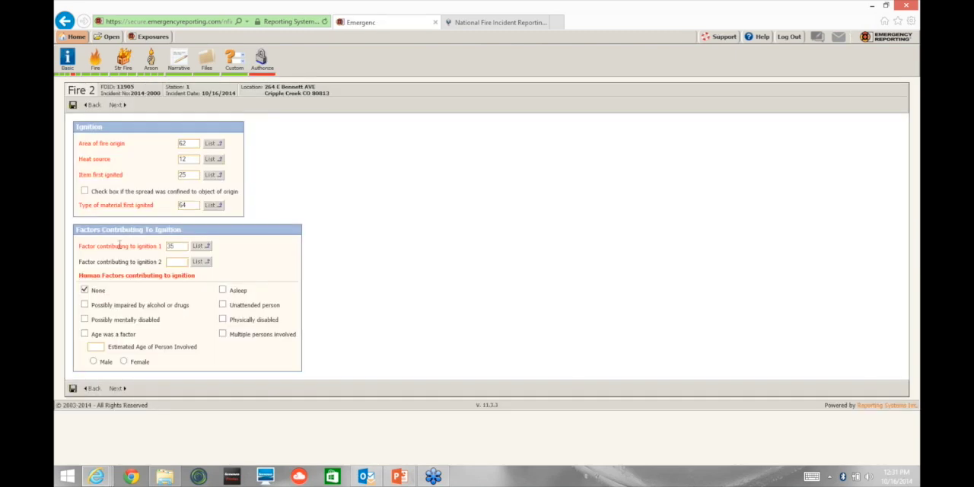
left_click(214, 144)
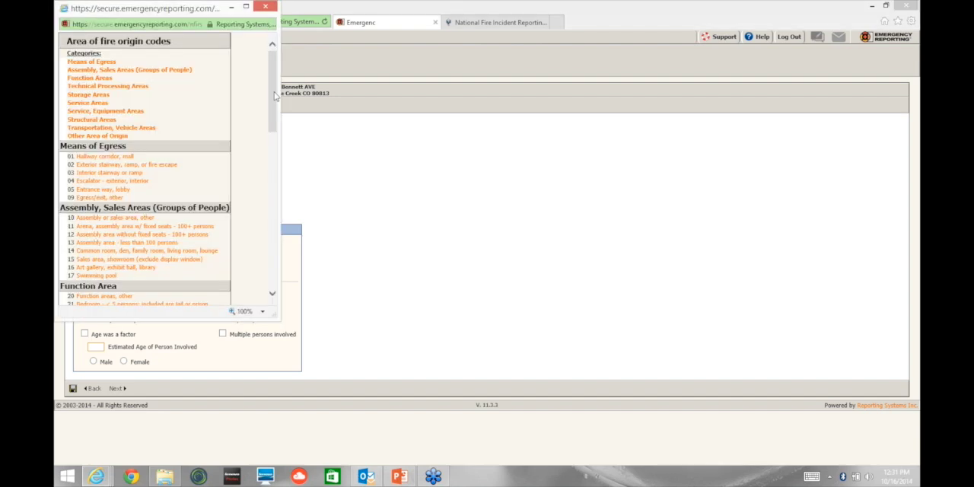
mouse_move(277, 97)
left_mouse_down()
mouse_move(272, 147)
mouse_move(279, 105)
left_mouse_up()
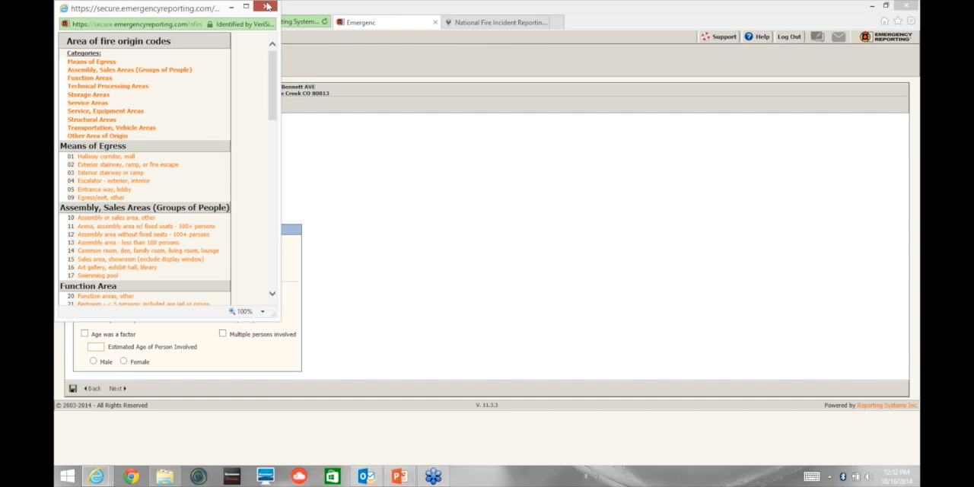
left_click(265, 7)
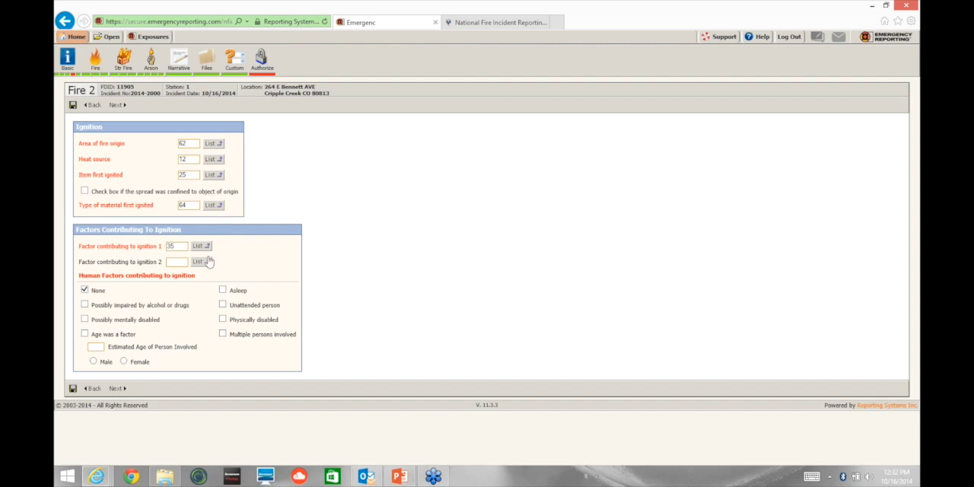
left_click(206, 249)
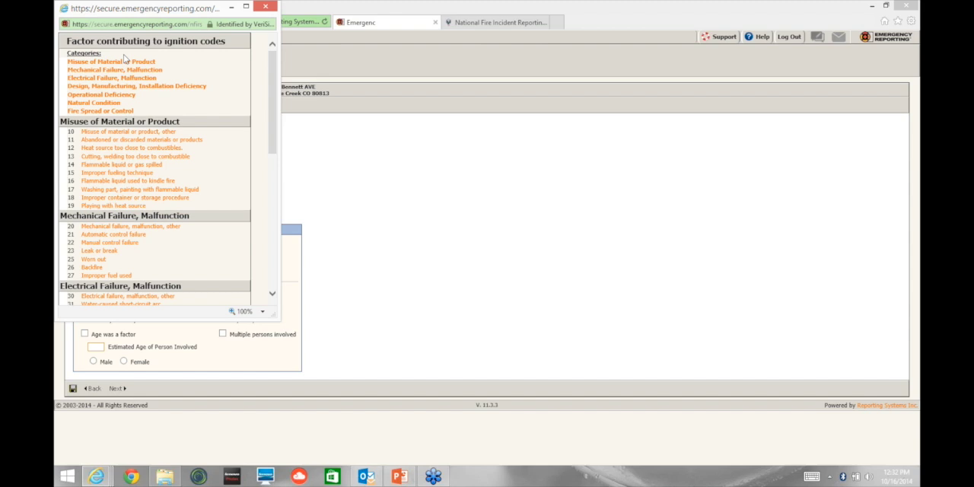
left_click(231, 7)
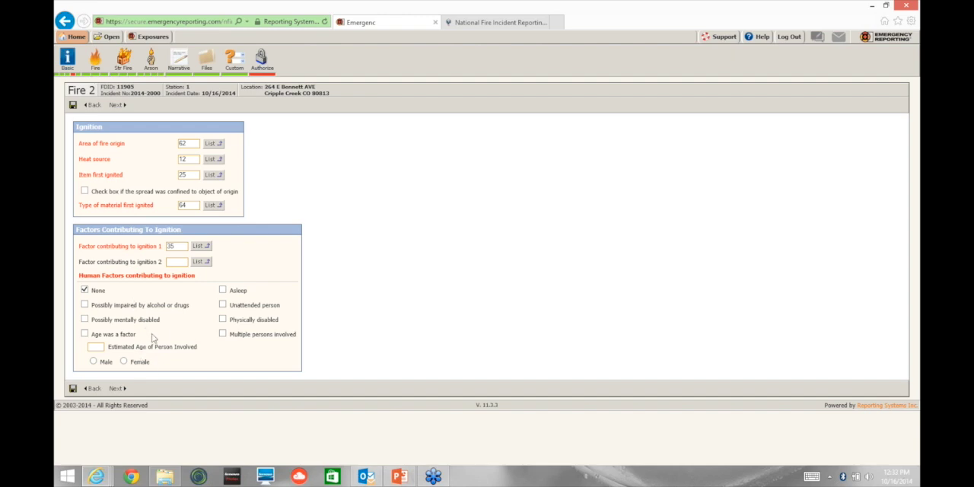
Step: Proceed to Fire 3 and review the equipment involved codes for the Type of Equipment field
left_click(116, 388)
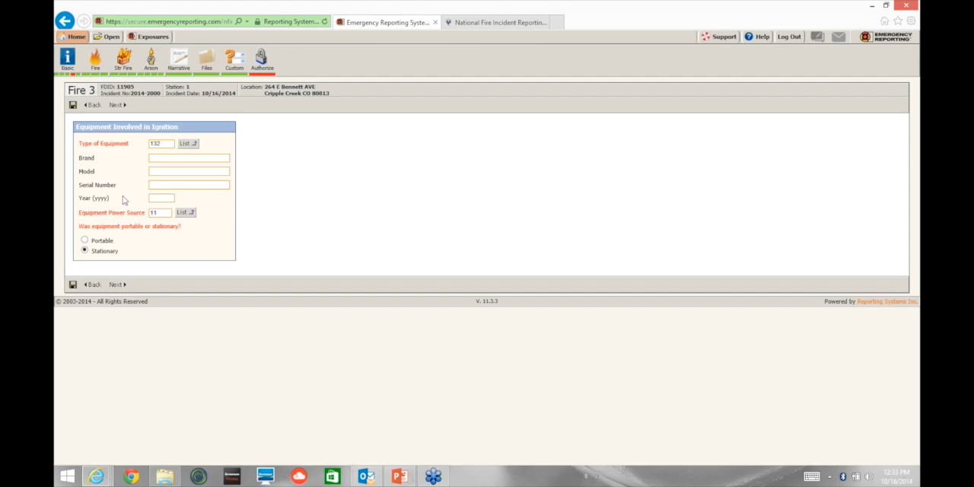
left_click(194, 145)
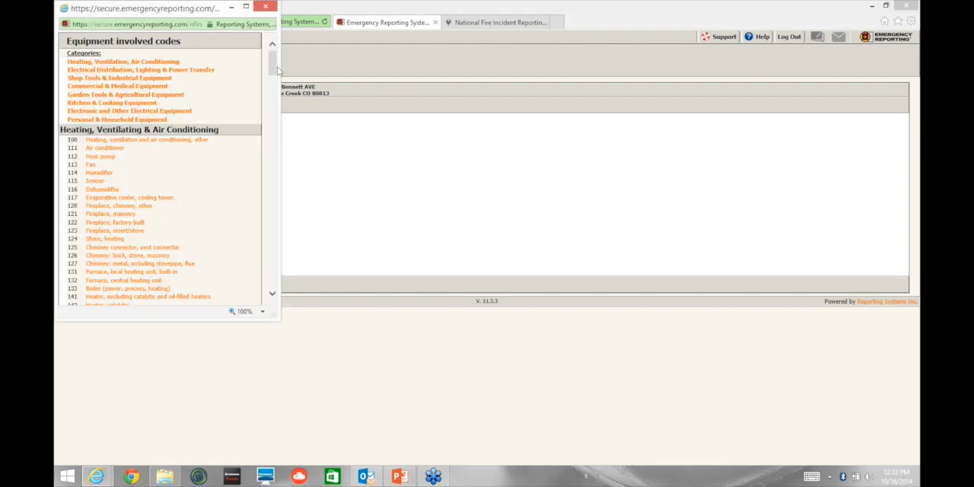
left_click_drag(276, 69, 275, 65)
left_click(231, 7)
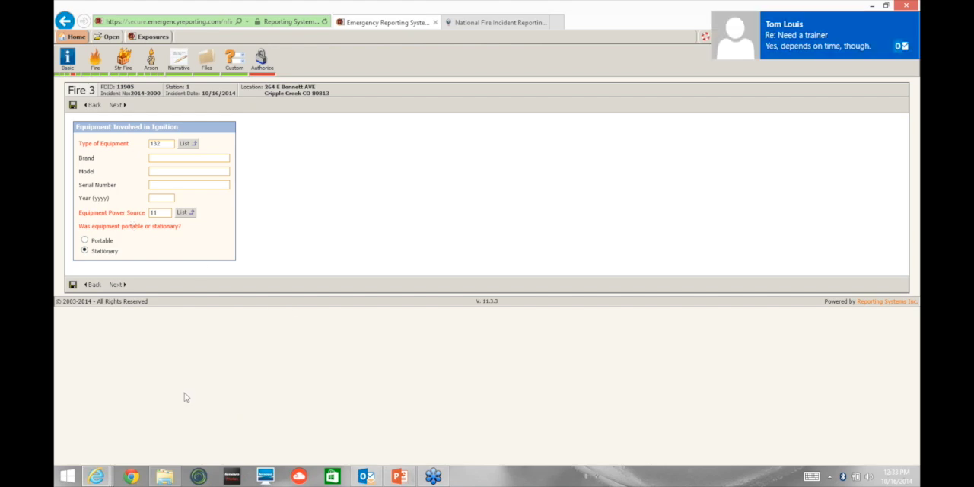
Step: Proceed through Structure Fire 1 to Structure Fire 2 and view the available Fire Spread options without changing the selection
left_click(115, 286)
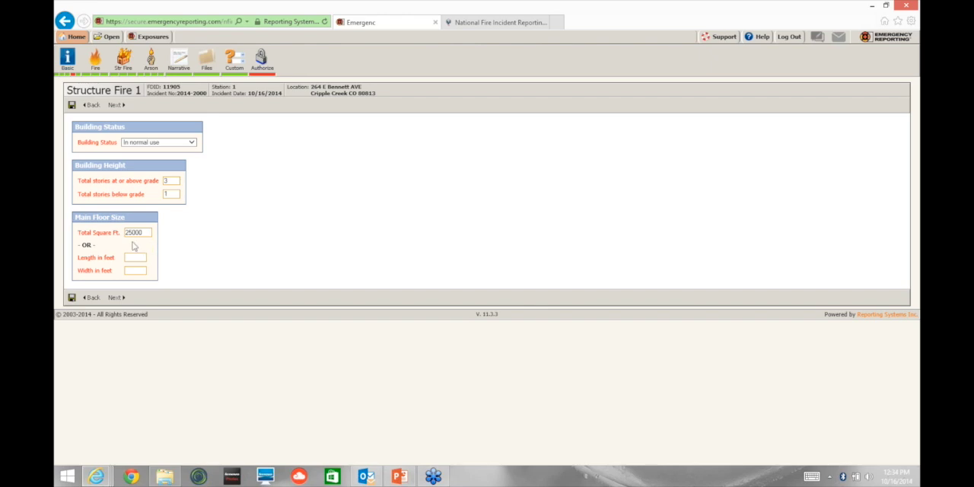
left_click(115, 301)
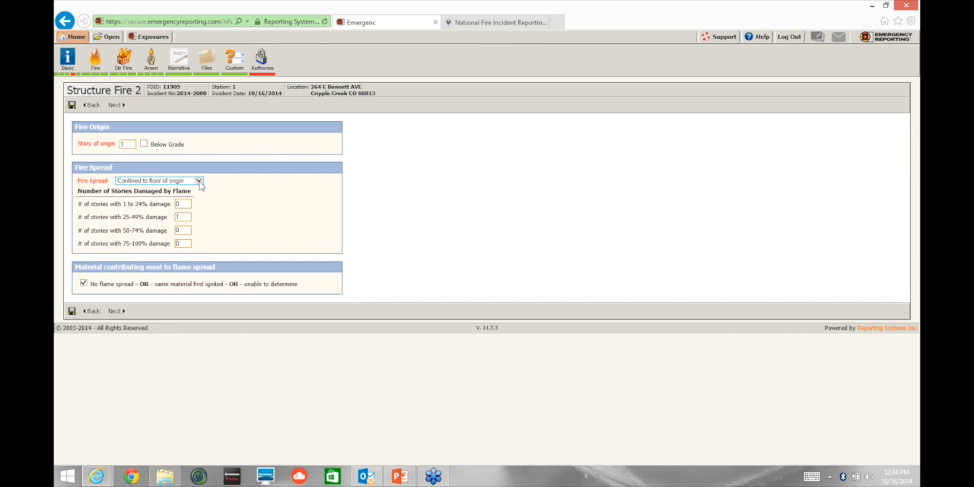
left_click(198, 181)
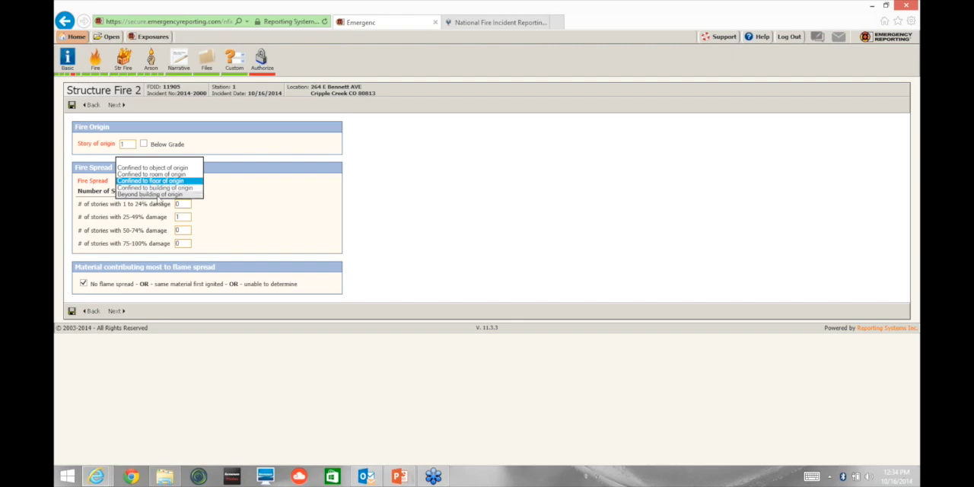
left_click(211, 203)
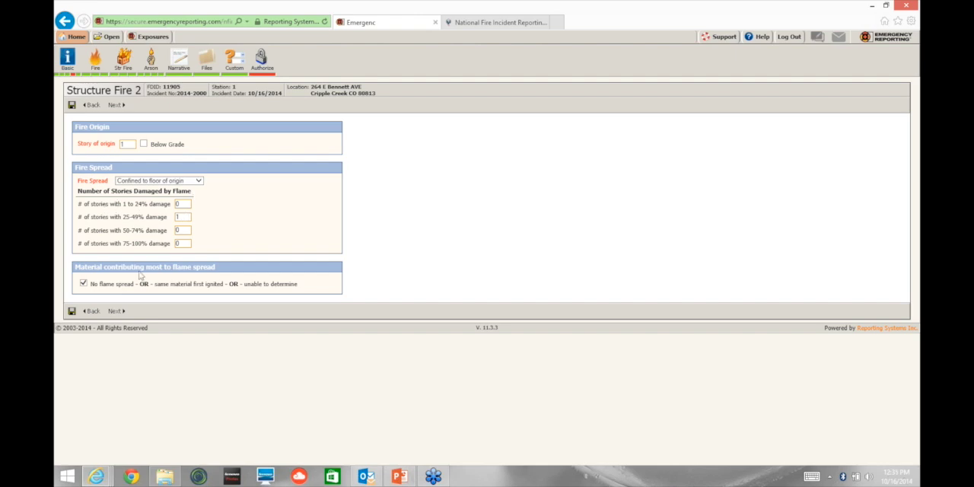
Step: Clear the No flame spread option to show the contributing item and material questions, and re-enable it
left_click(83, 284)
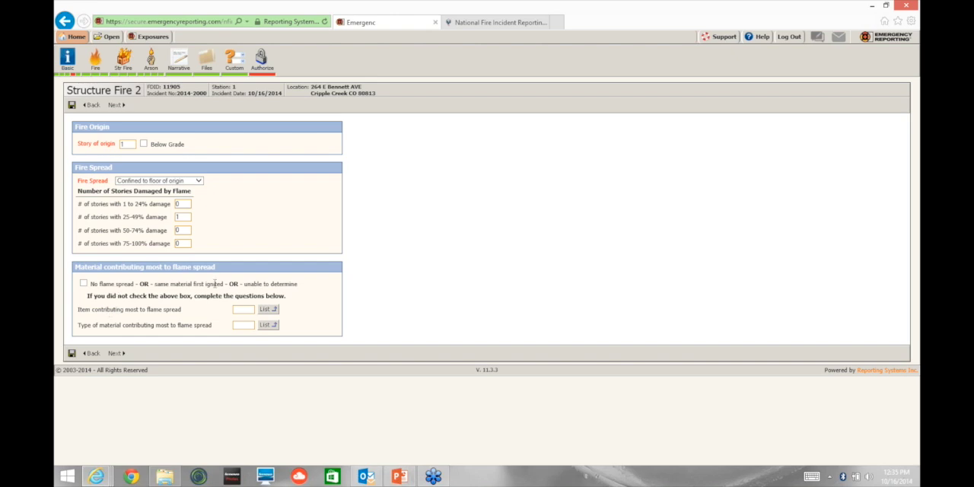
left_click(84, 284)
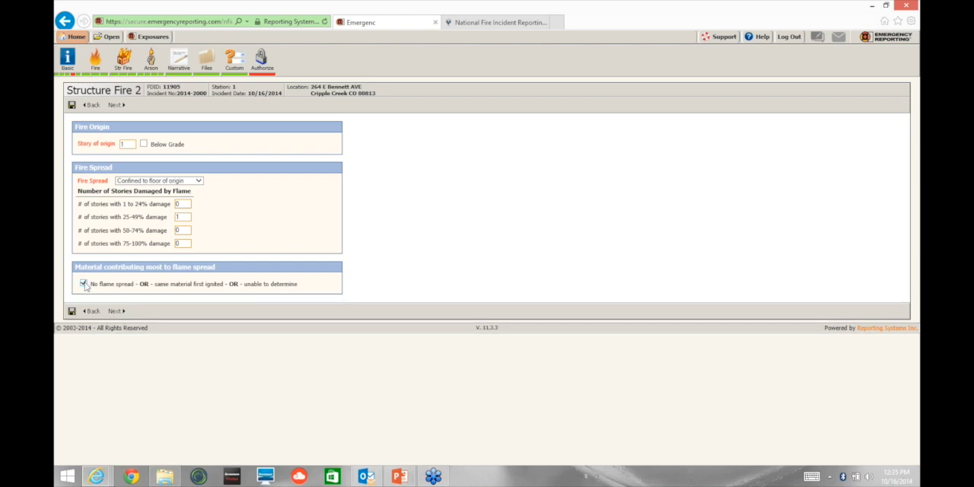
left_click(83, 284)
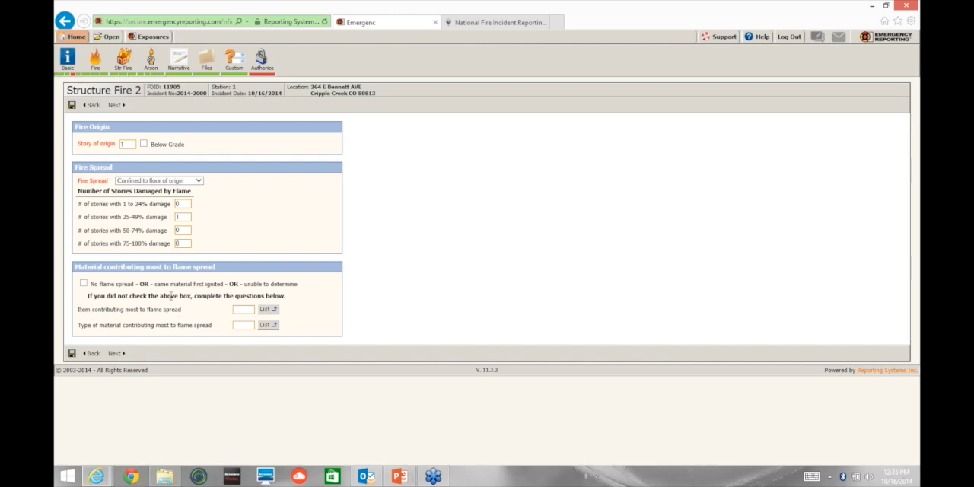
left_click(83, 284)
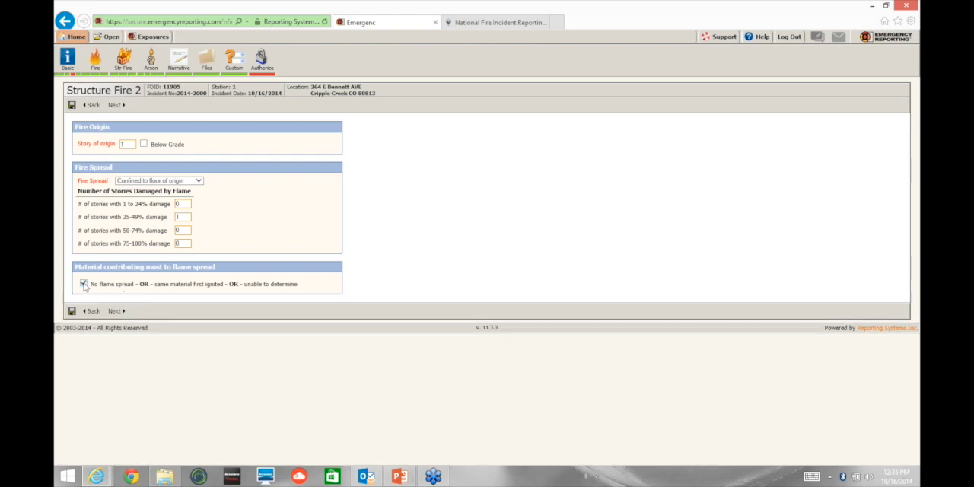
Step: Proceed through the Structure Fire 3 detector page to Arson 1 and examine the Agency referred to section up close
left_click(115, 310)
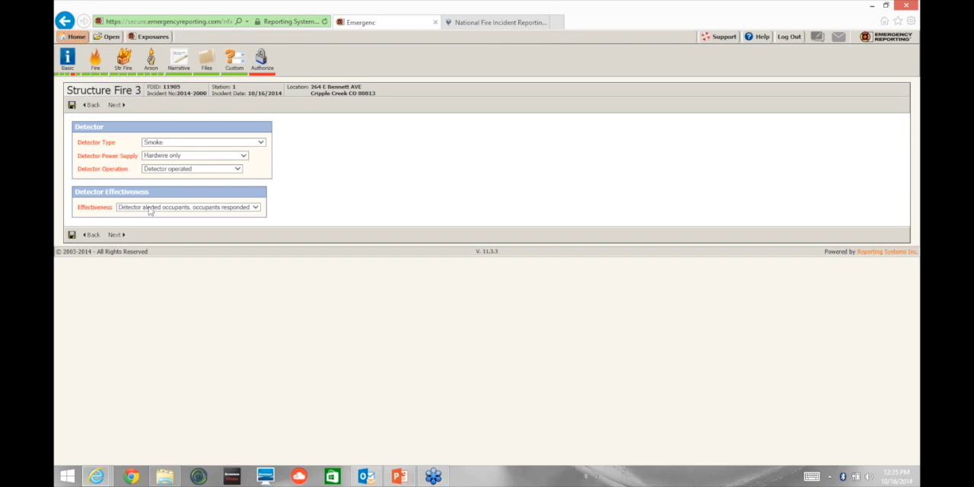
left_click(115, 234)
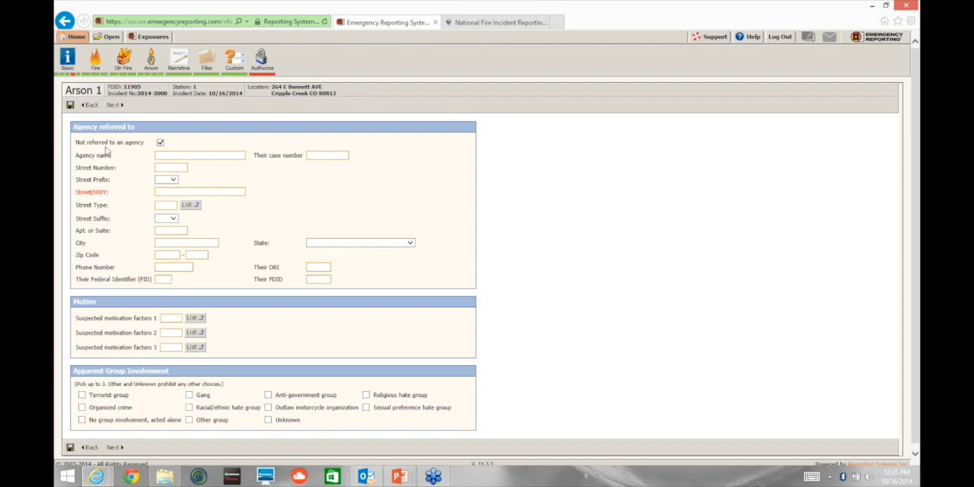
scroll(143, 158, "up", 5)
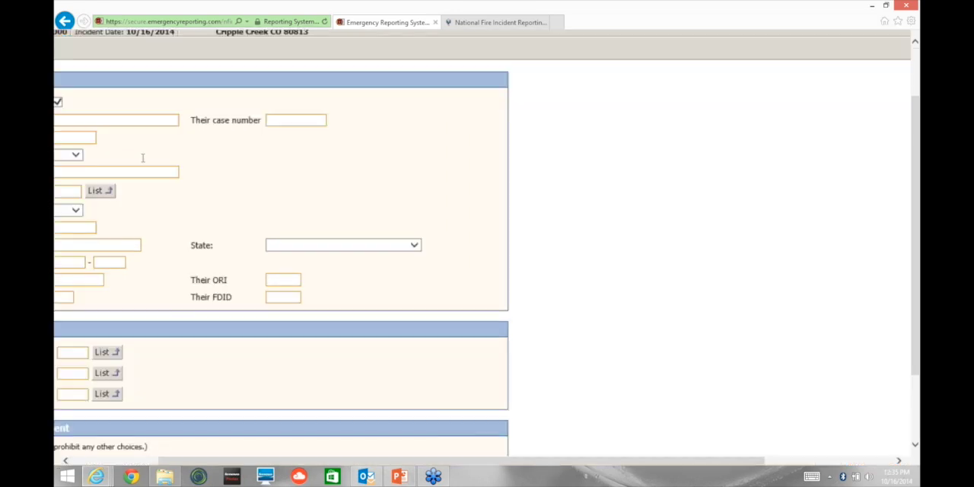
scroll(487, 244, "up", 2)
scroll(487, 243, "left", 1)
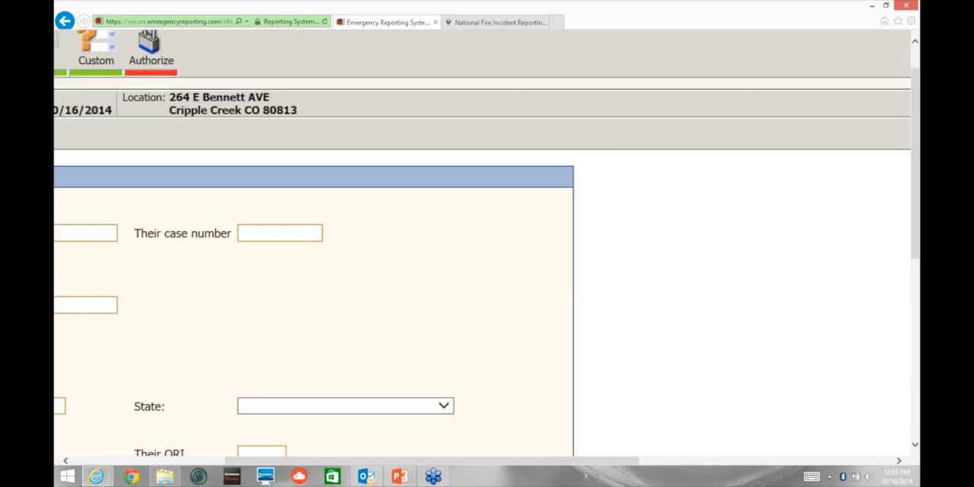
scroll(487, 273, "left", 10)
scroll(487, 244, "right", 1)
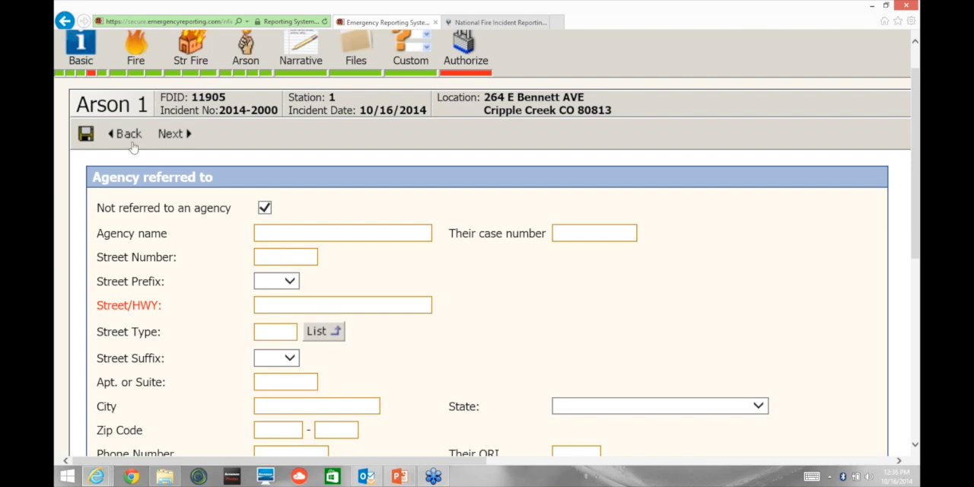
Step: Proceed to Arson 2 and open the incident's Narrative page
left_click(162, 136)
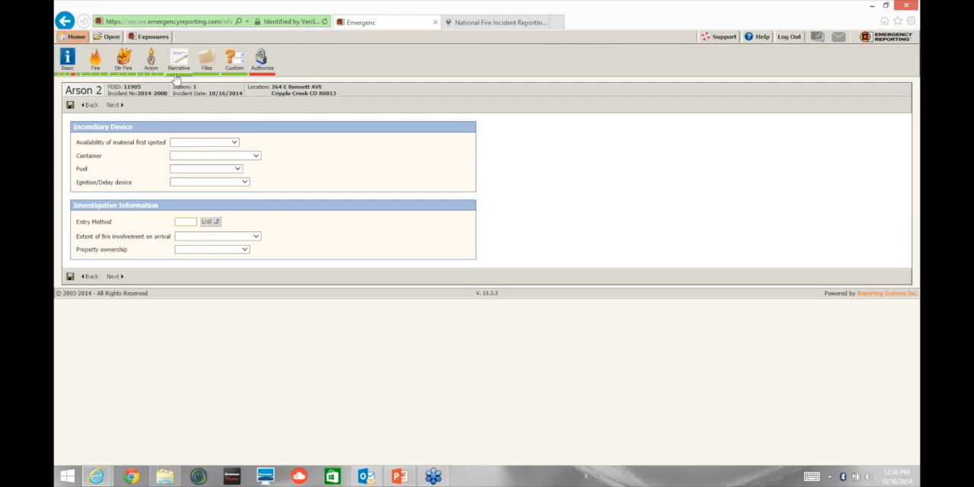
left_click(176, 74)
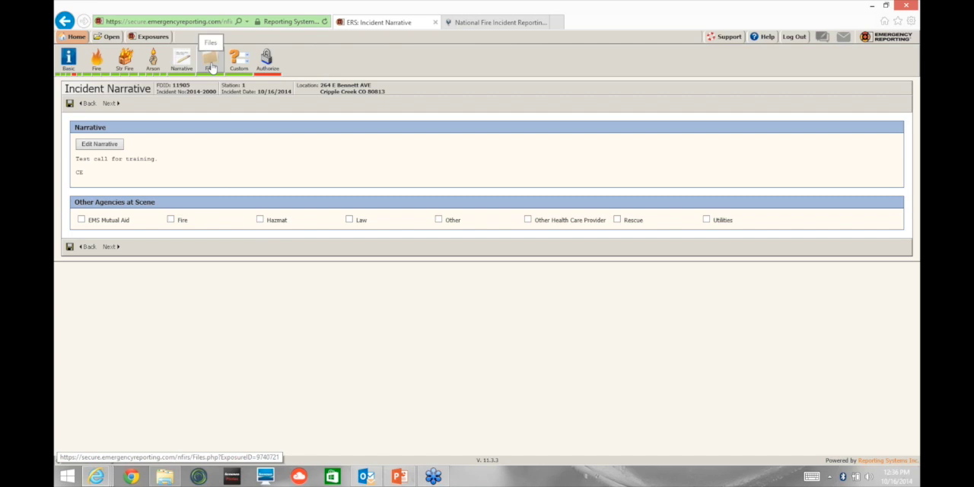
Step: Proceed through the Files page to Custom Fields and examine the custom questions up close
left_click(110, 251)
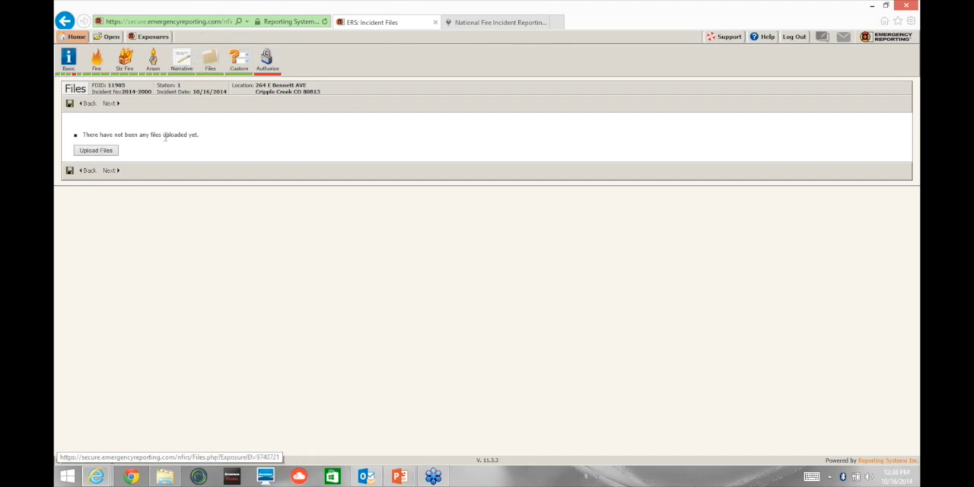
left_click(110, 171)
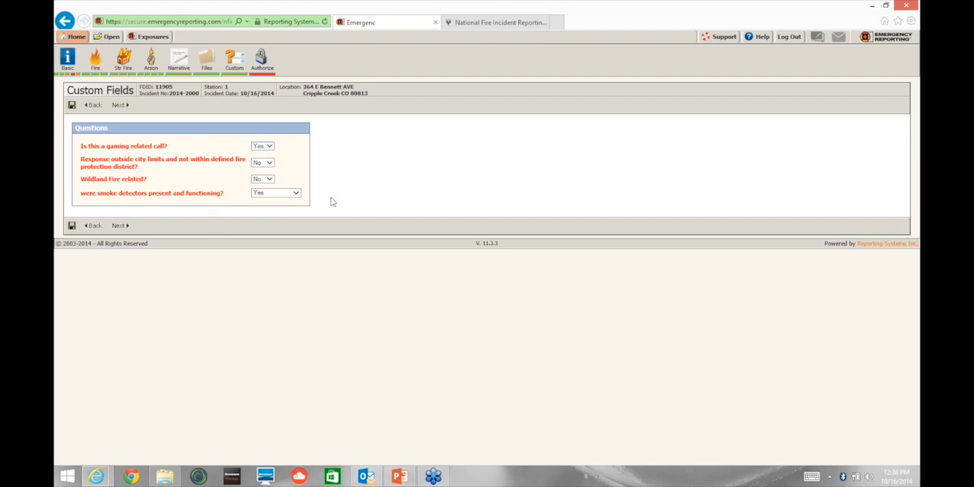
scroll(331, 202, "up", 5)
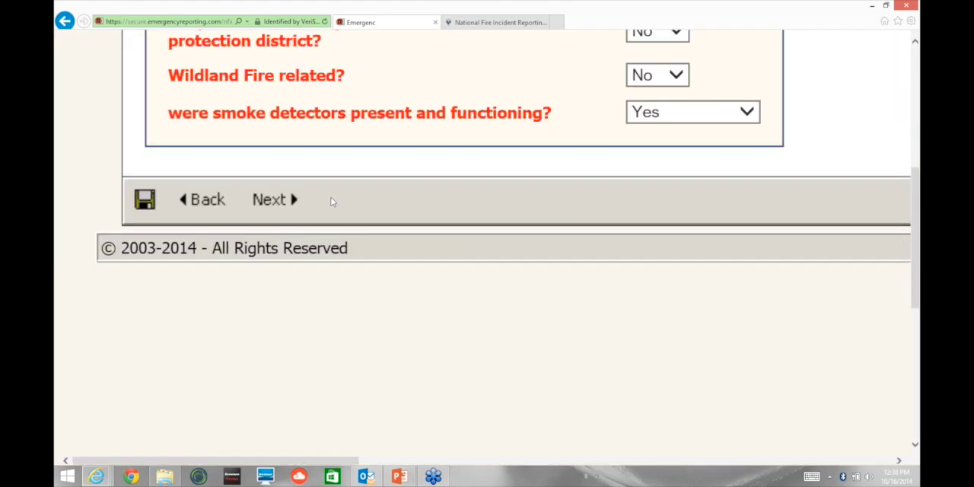
scroll(333, 201, "up", 1)
scroll(332, 202, "down", 2)
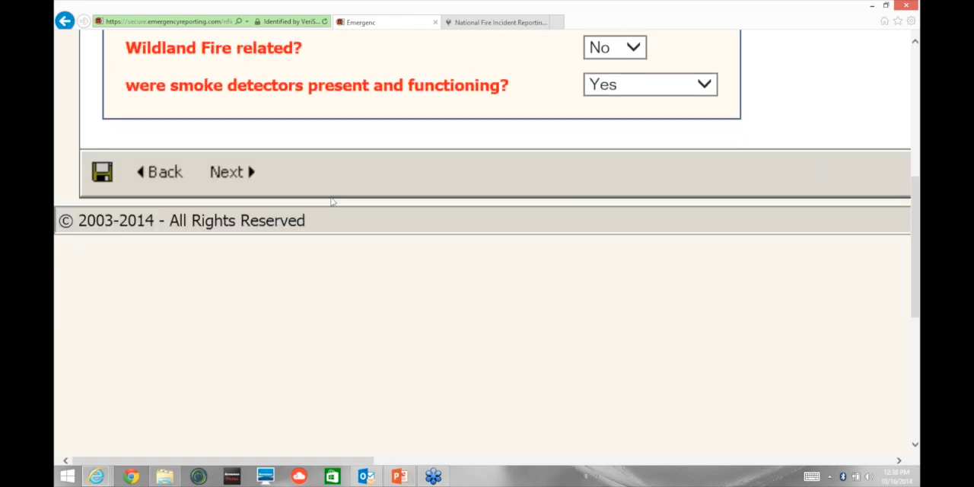
scroll(332, 202, "up", 1)
scroll(331, 201, "up", 1)
scroll(331, 202, "down", 1)
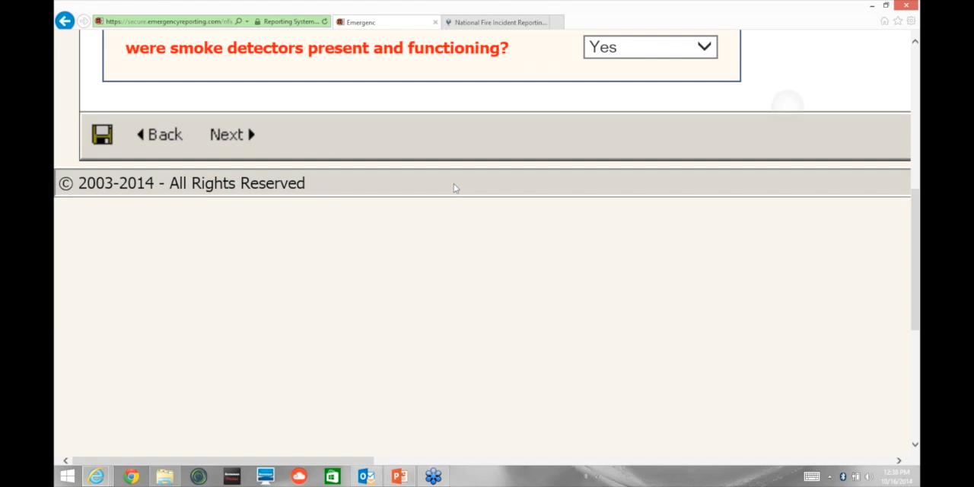
scroll(454, 188, "up", 1)
scroll(454, 188, "down", 1)
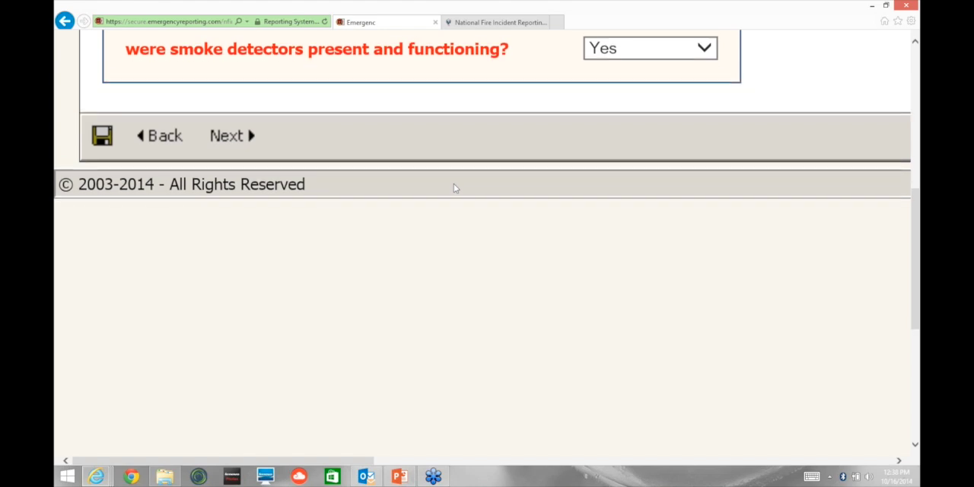
scroll(454, 188, "up", 5)
scroll(455, 188, "right", 2)
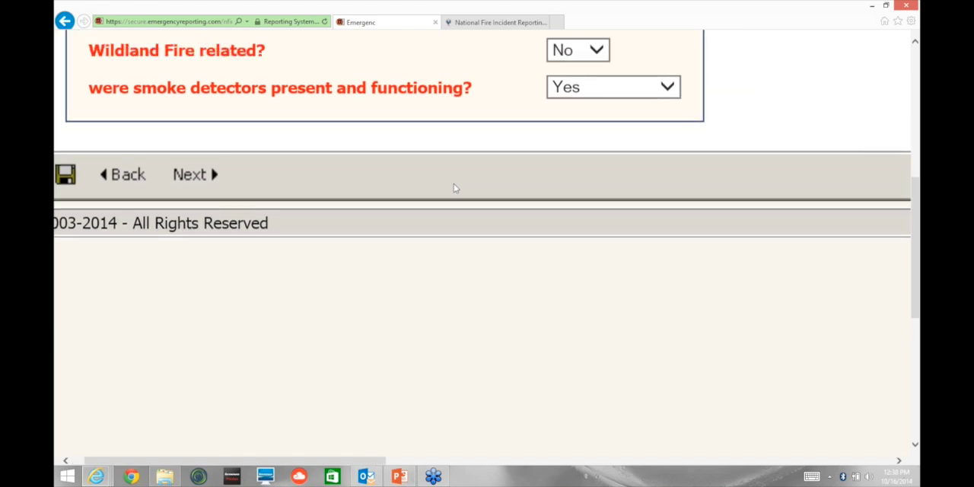
scroll(455, 188, "up", 1)
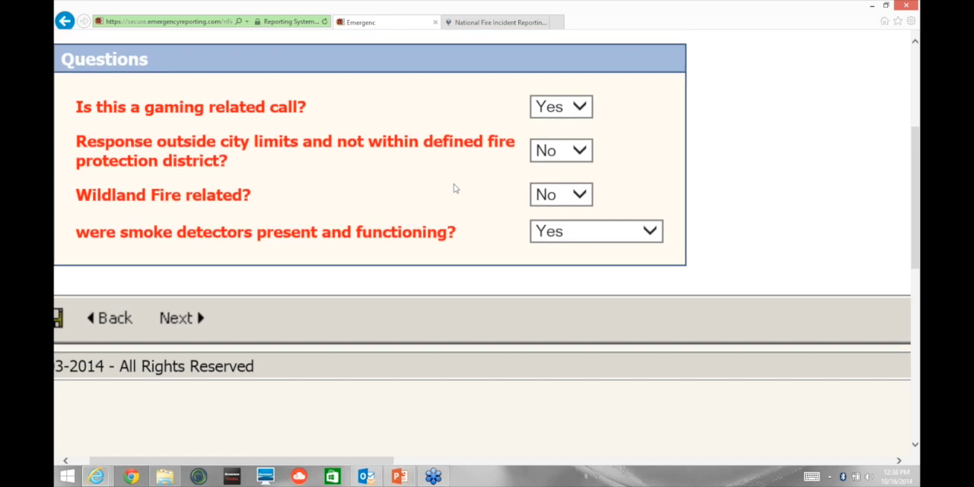
scroll(455, 188, "down", 3)
scroll(454, 188, "down", 1)
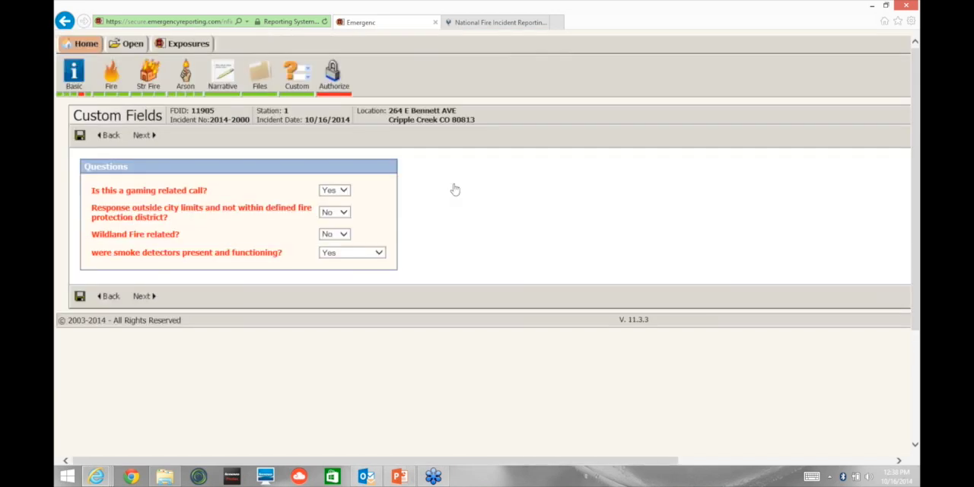
scroll(455, 189, "down", 1)
scroll(455, 189, "down", 1)
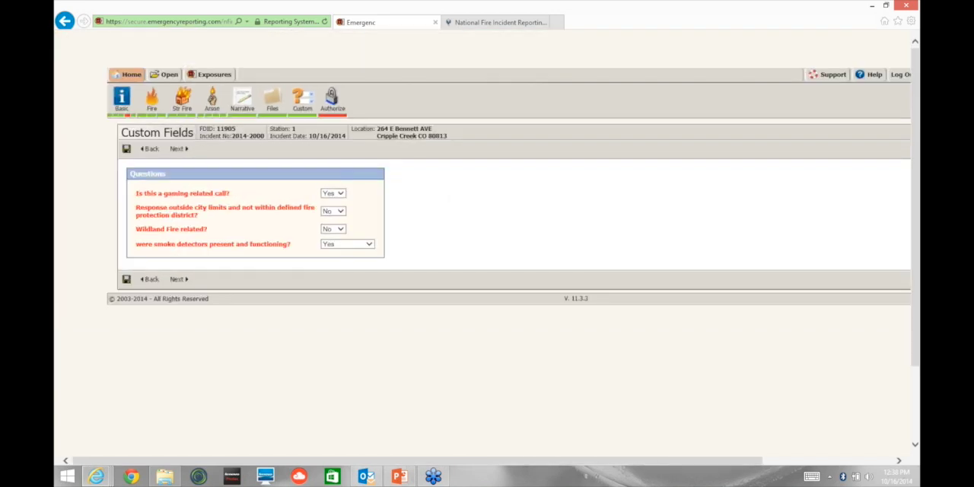
scroll(455, 190, "down", 1)
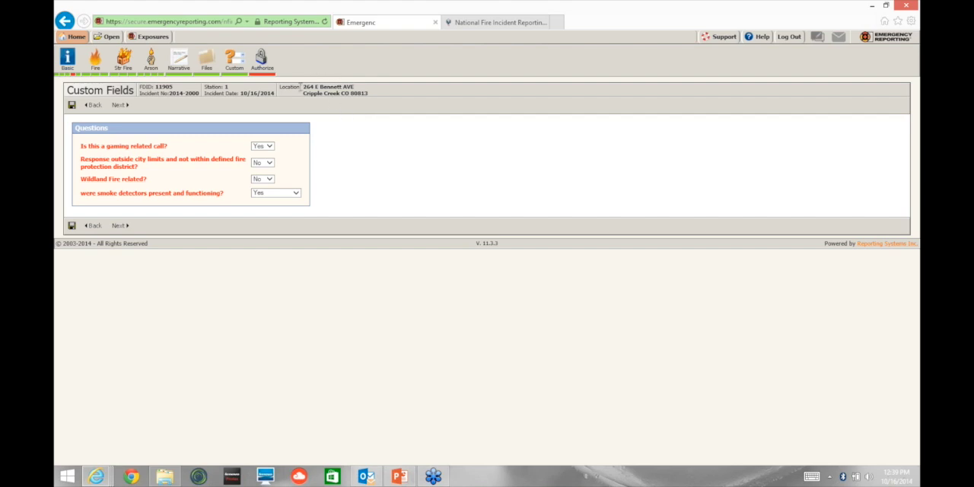
Step: Proceed to the Authorize page and open the apparatus record behind unit 111's Arrived At Patient versus Dispatched time error
left_click(119, 227)
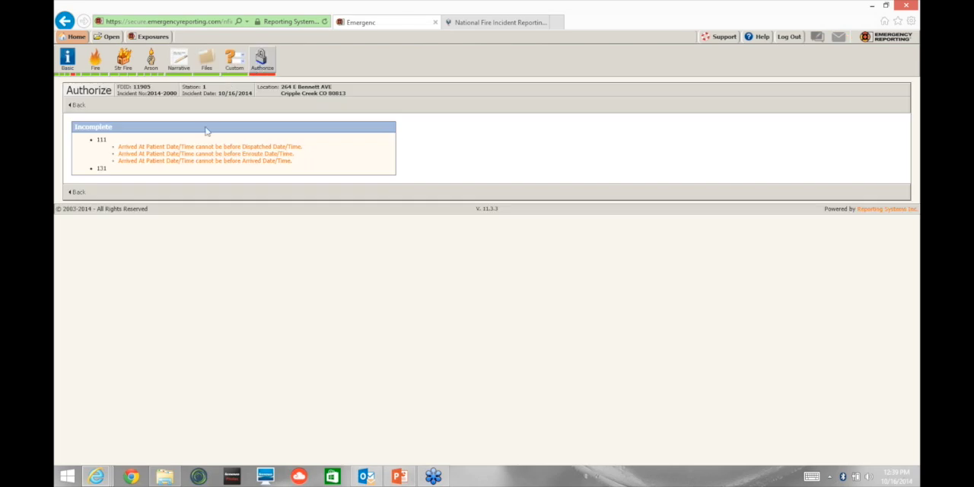
left_click(154, 150)
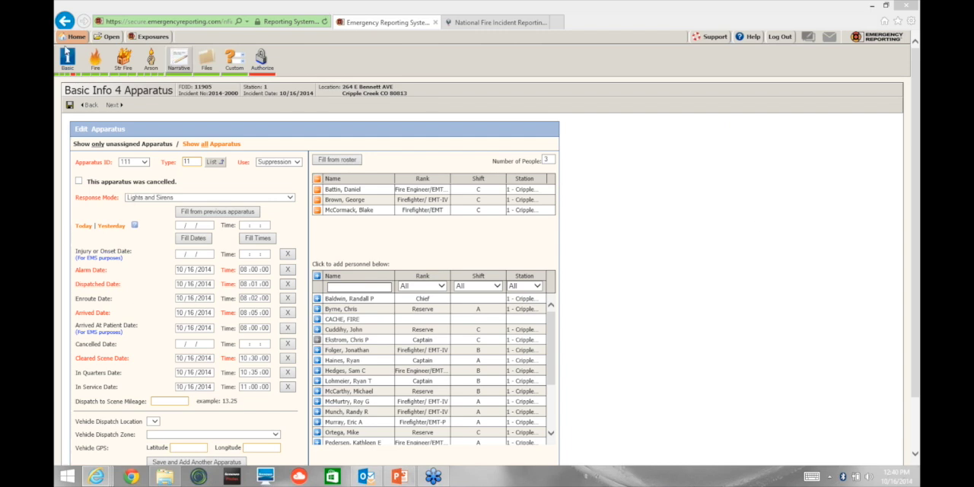
Step: In Basic Info 1, set Aid Given or Received to Mutual aid given and proceed to Basic Info 2
left_click(57, 75)
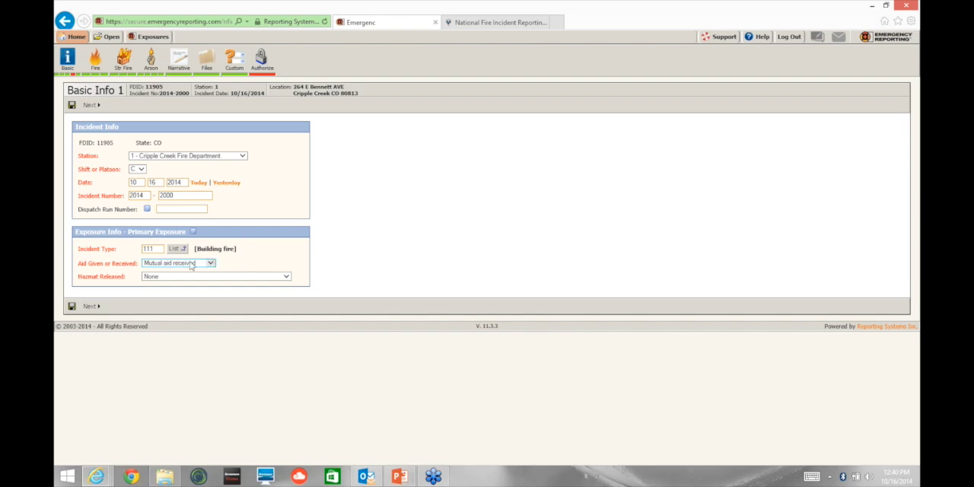
left_click(212, 264)
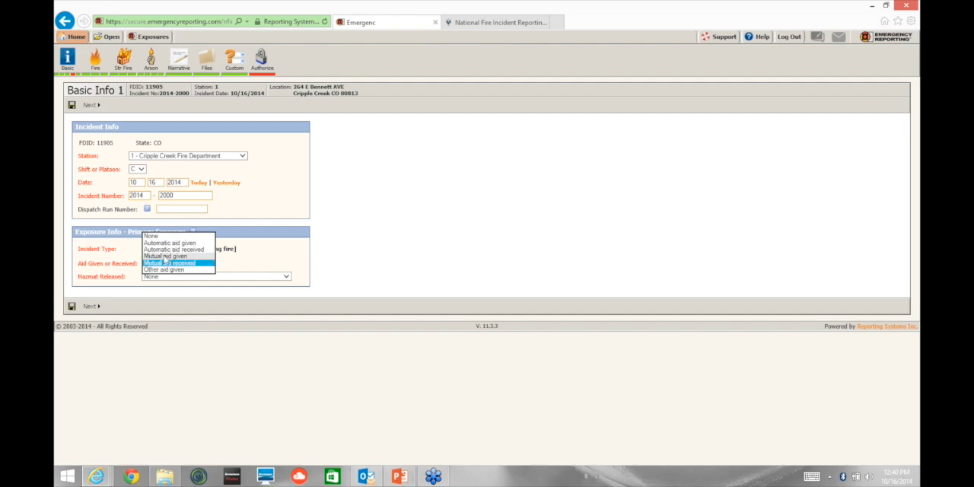
left_click(165, 258)
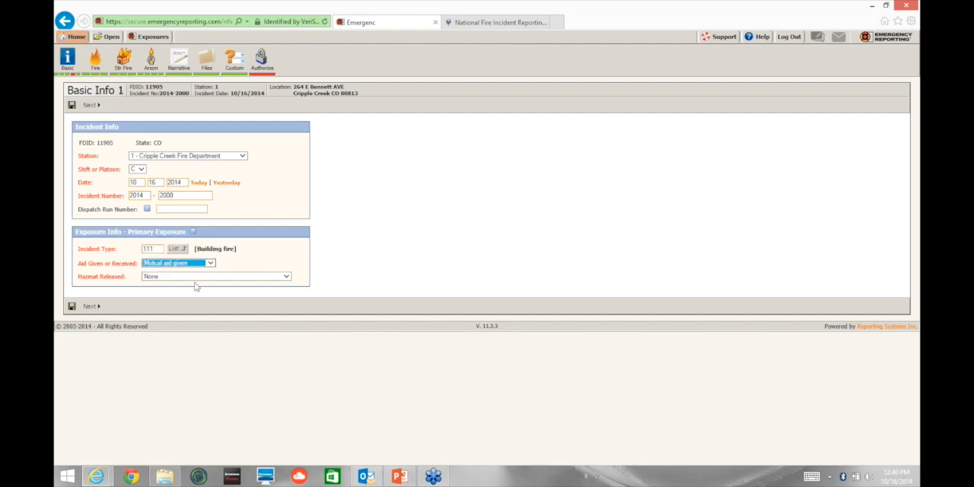
left_click(91, 306)
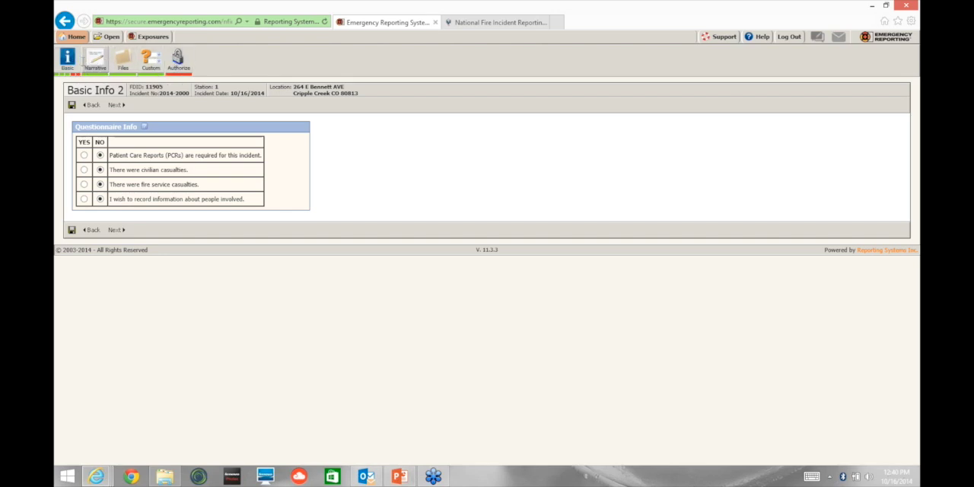
Step: Return to Basic Info 1, set Aid Given or Received to Automatic aid given, and proceed to Basic Info 2
left_click(76, 36)
left_click(65, 21)
mouse_move(76, 36)
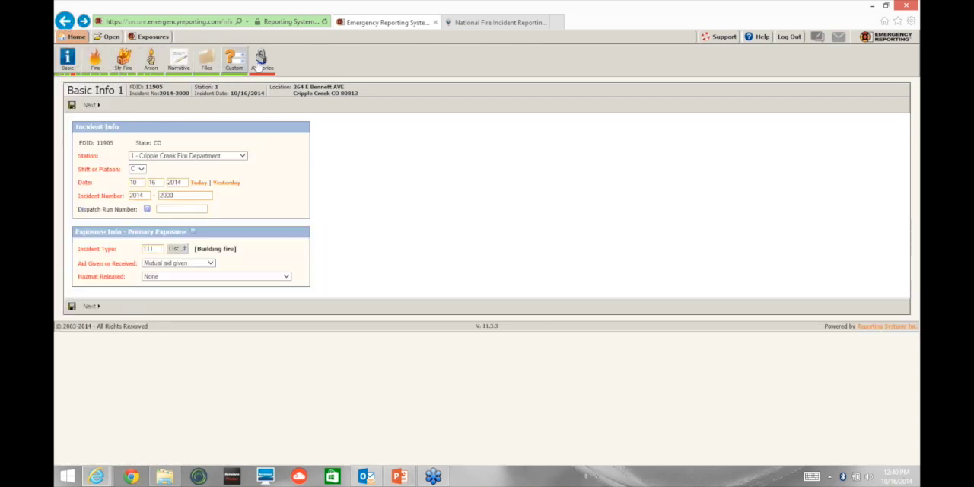
left_click(208, 264)
left_click(178, 250)
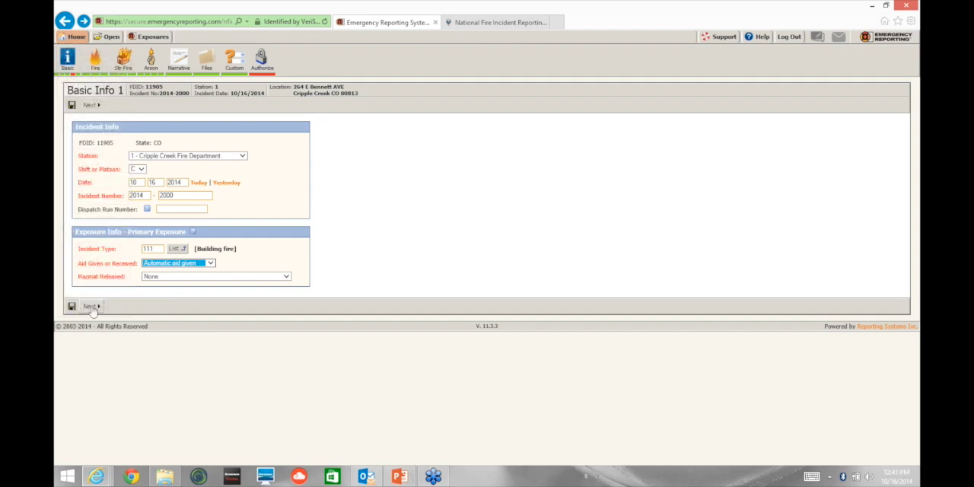
left_click(90, 306)
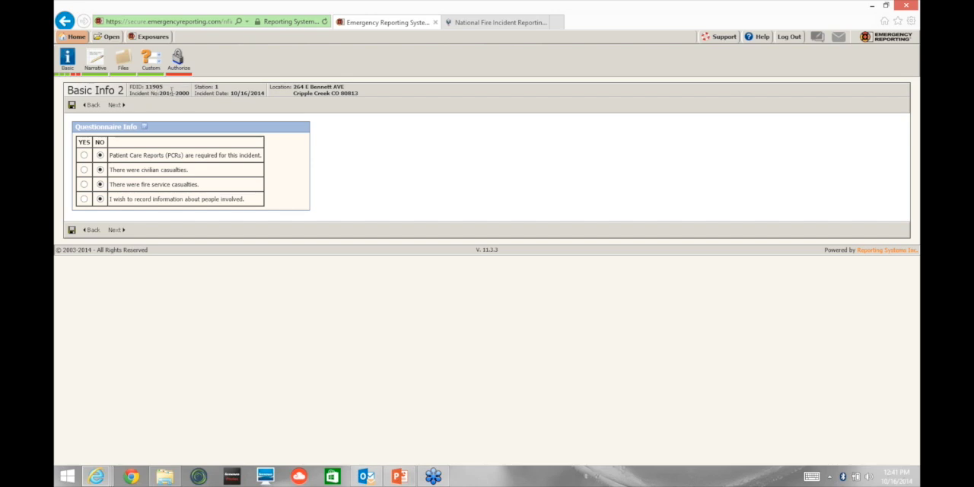
Step: Go through Basic Info 4 to Basic Info 5, look up friend incidents for the Aid Given section, and dismiss the lookup
left_click(74, 78)
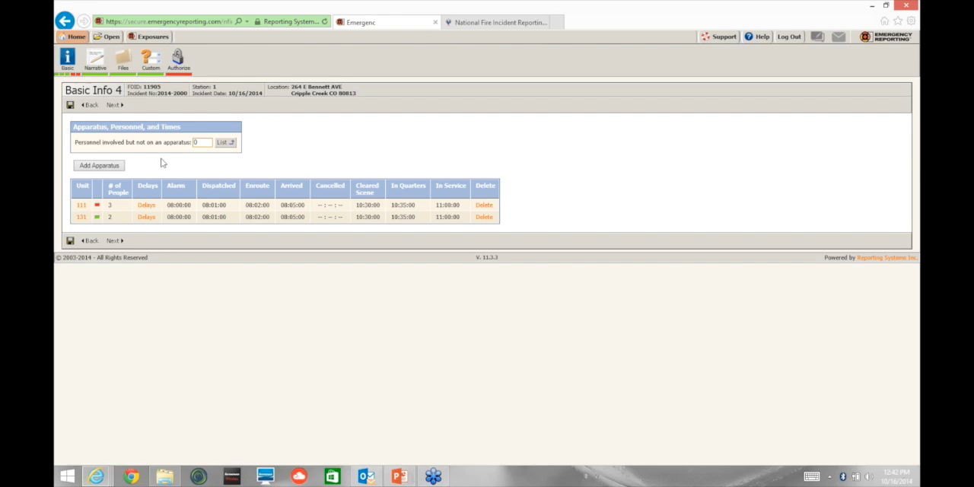
left_click(115, 105)
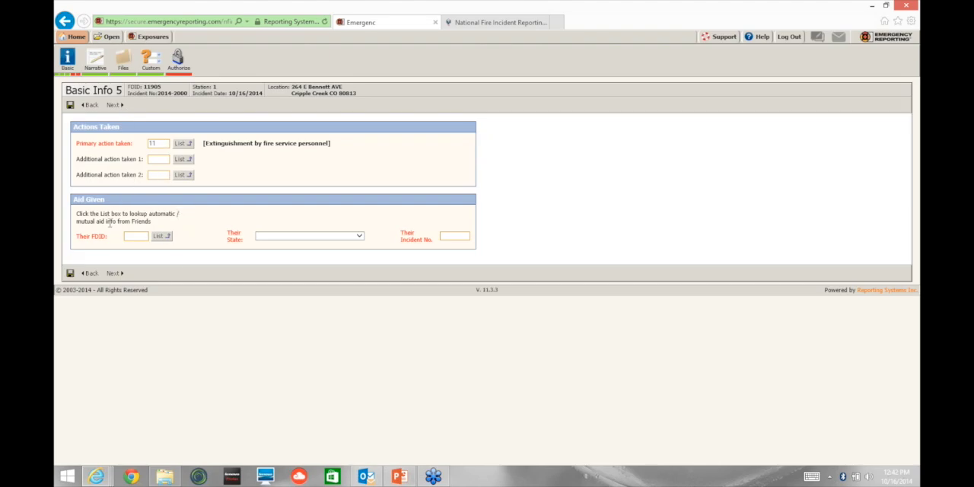
left_click(160, 237)
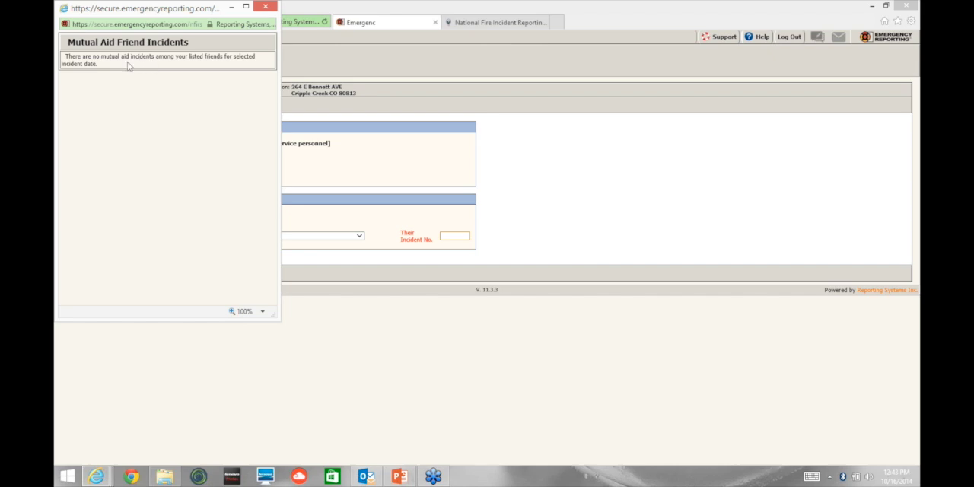
left_click(231, 9)
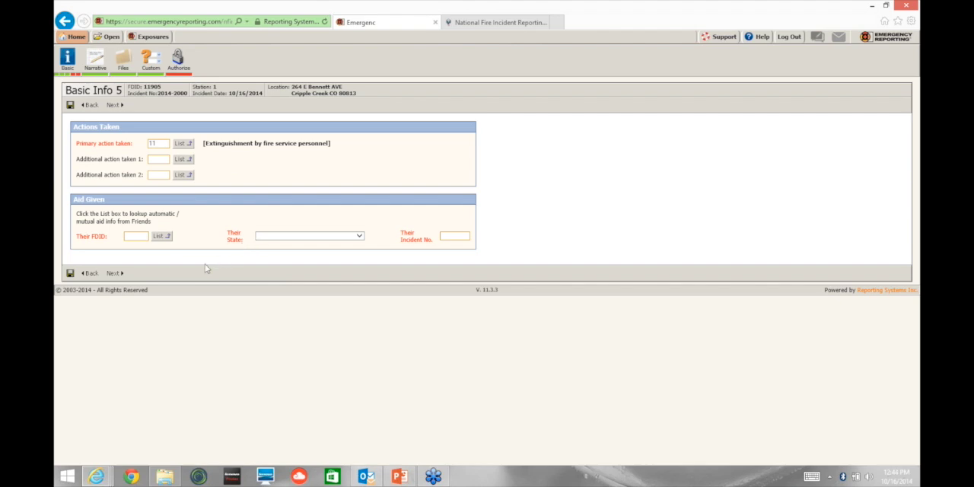
Step: Fill in the Aid Given section with FDID 11809, state Colorado, and an incident number starting with 2014-
left_click(136, 236)
type("11809")
left_click(273, 238)
left_click(292, 278)
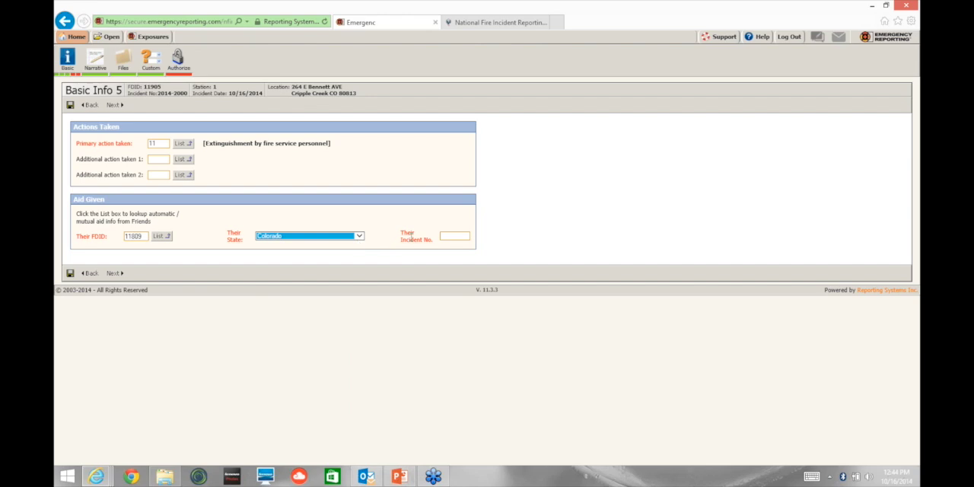
left_click(453, 238)
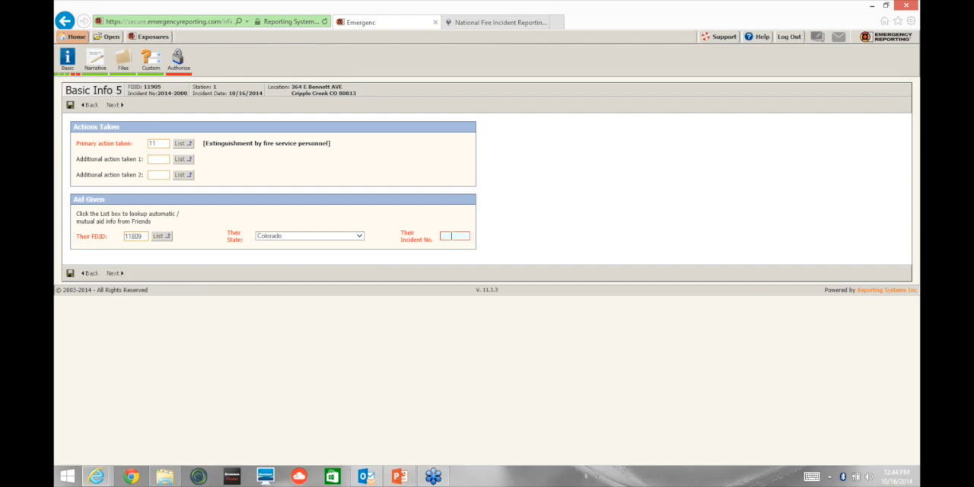
left_click(452, 236)
type("2014-")
left_click(119, 278)
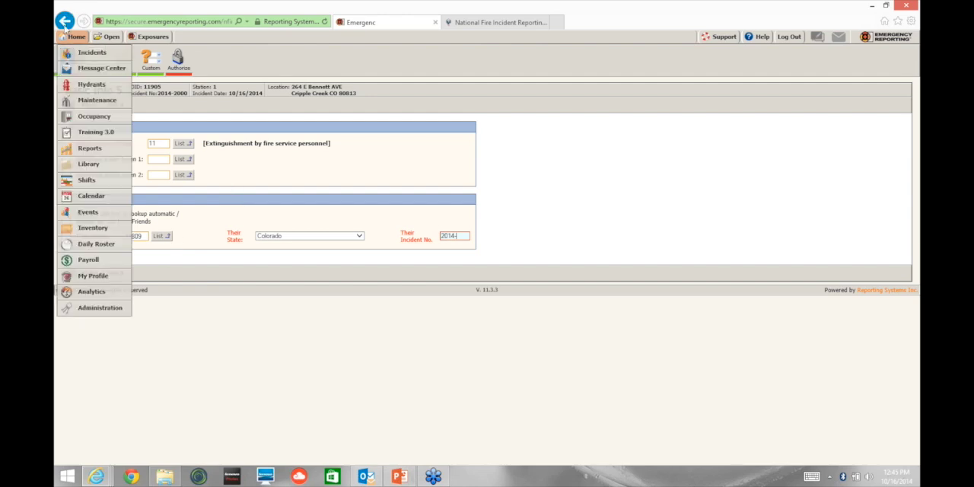
Step: Go back through the Basic Info pages and open the incident's exposures summary
left_click(64, 22)
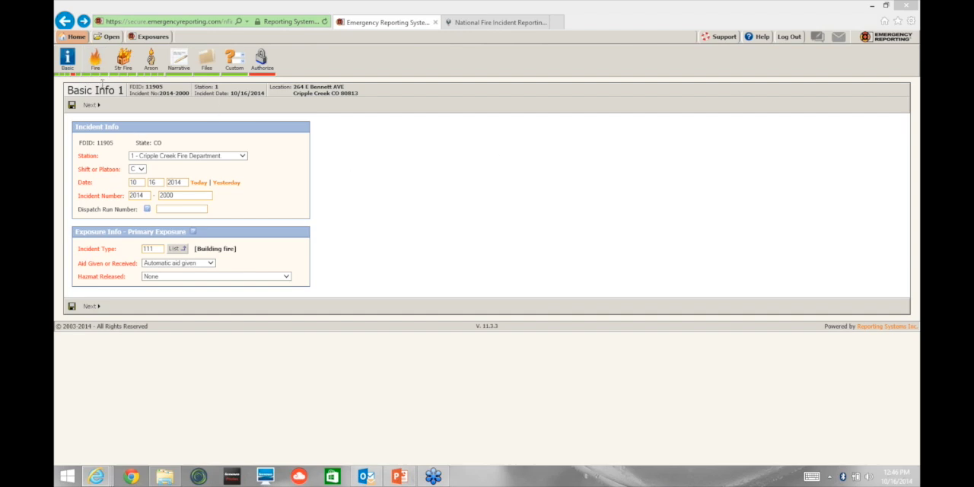
left_click(56, 76)
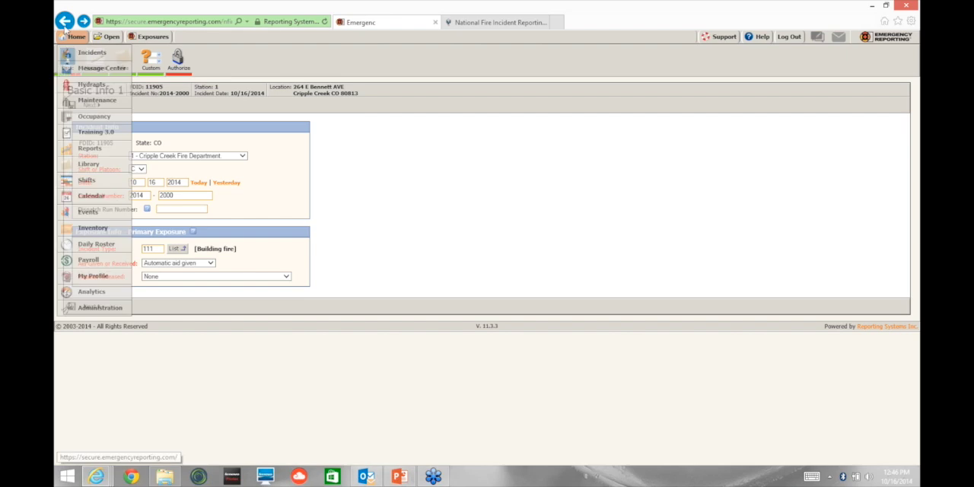
left_click(65, 21)
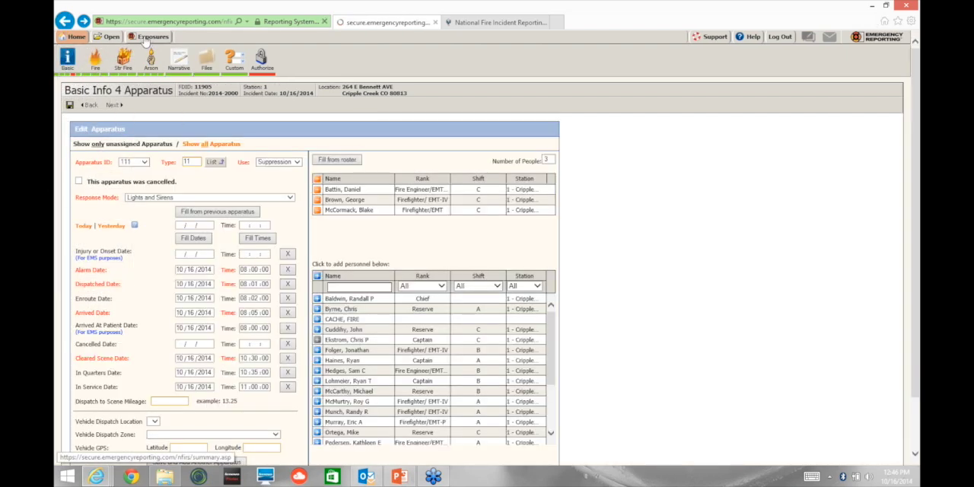
left_click(145, 40)
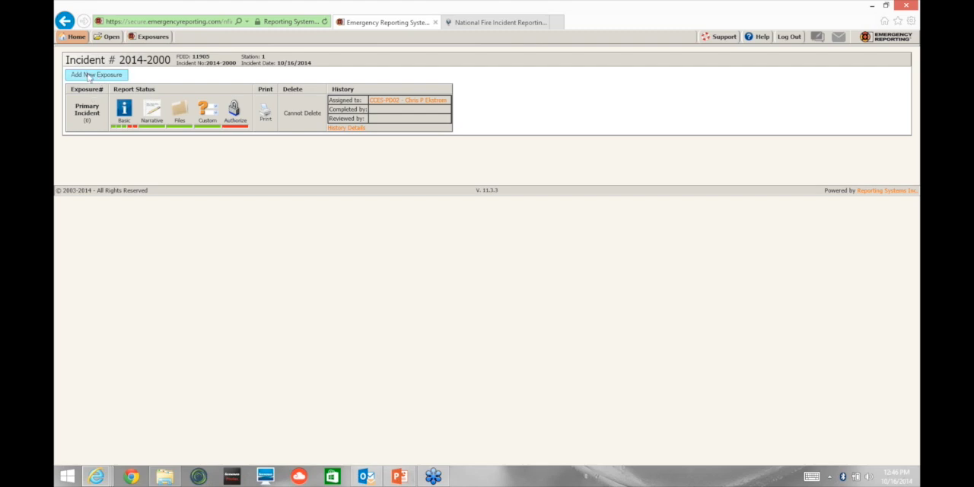
Step: Add a new exposure to the incident with incident type 111, Building fire, and proceed to Basic Info 2
left_click(89, 76)
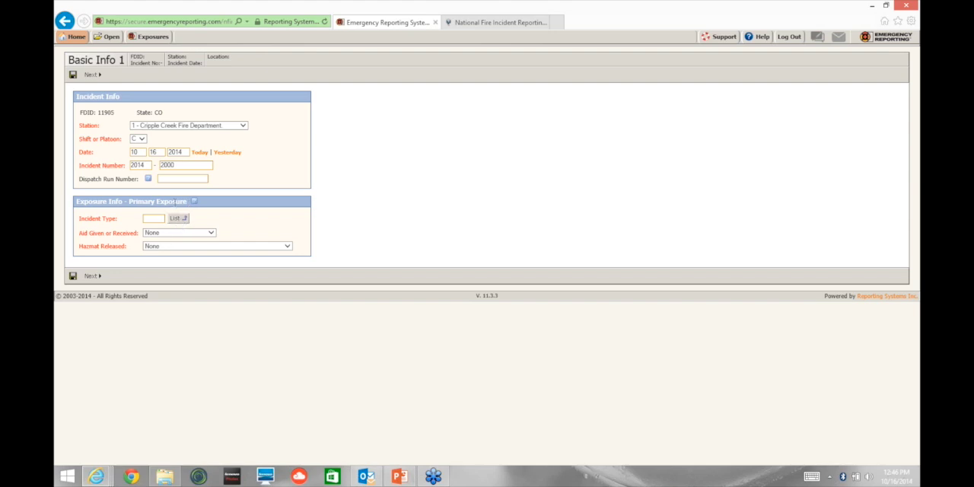
left_click(174, 217)
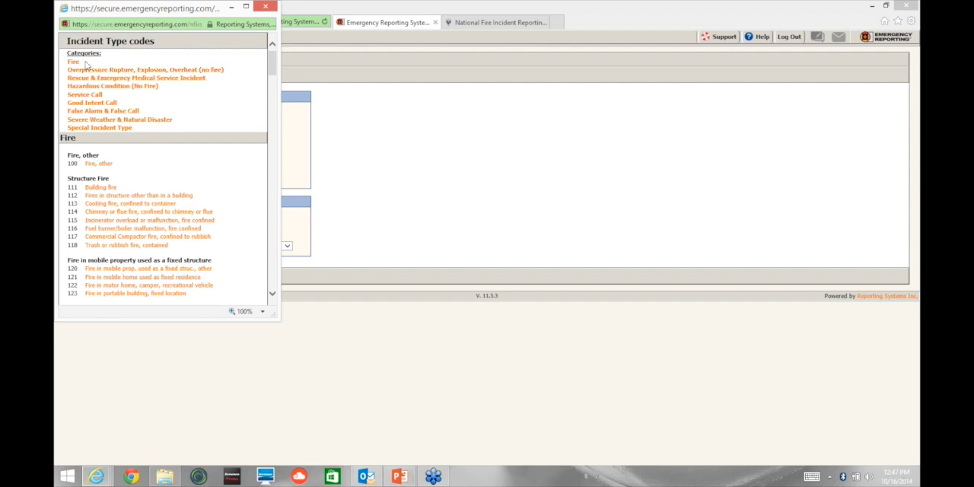
left_click(123, 196)
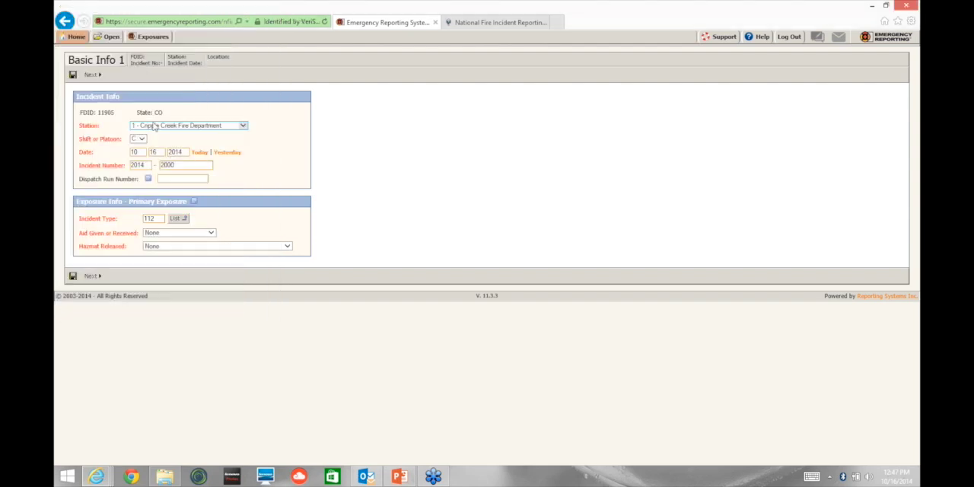
left_click(177, 218)
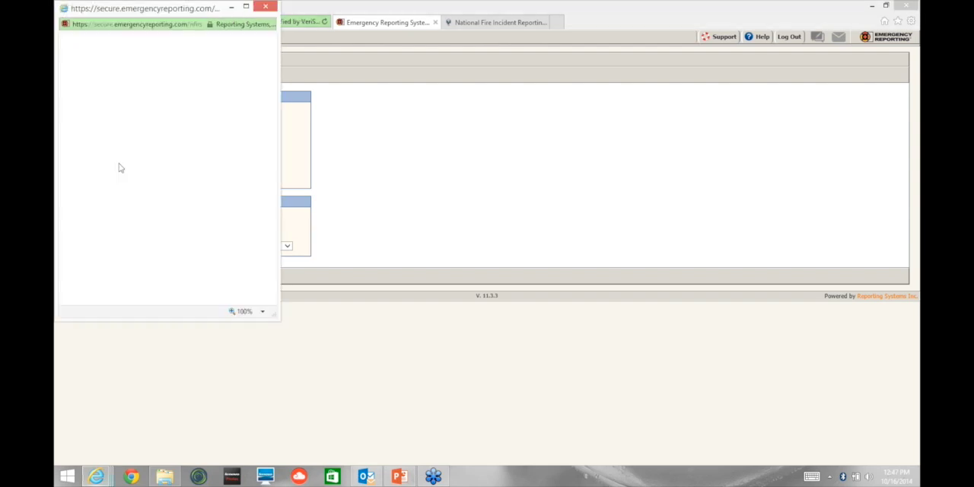
left_click(101, 190)
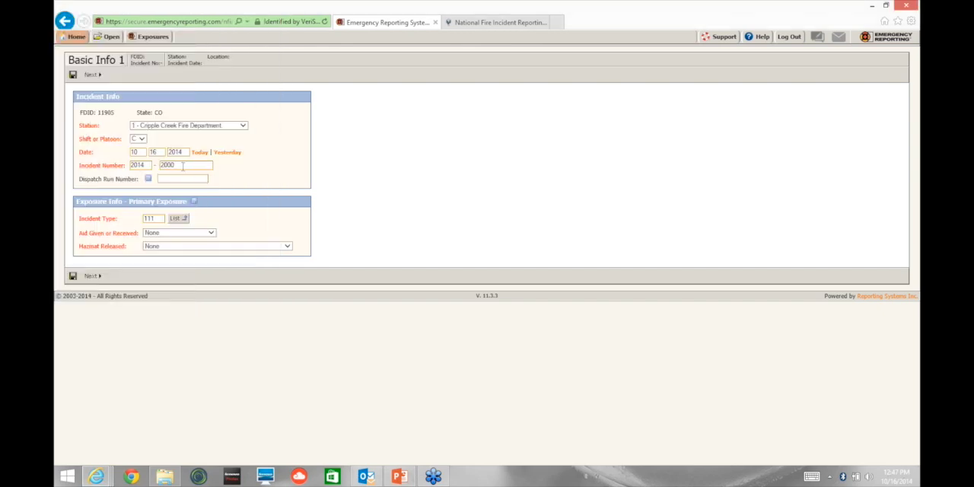
left_click(92, 277)
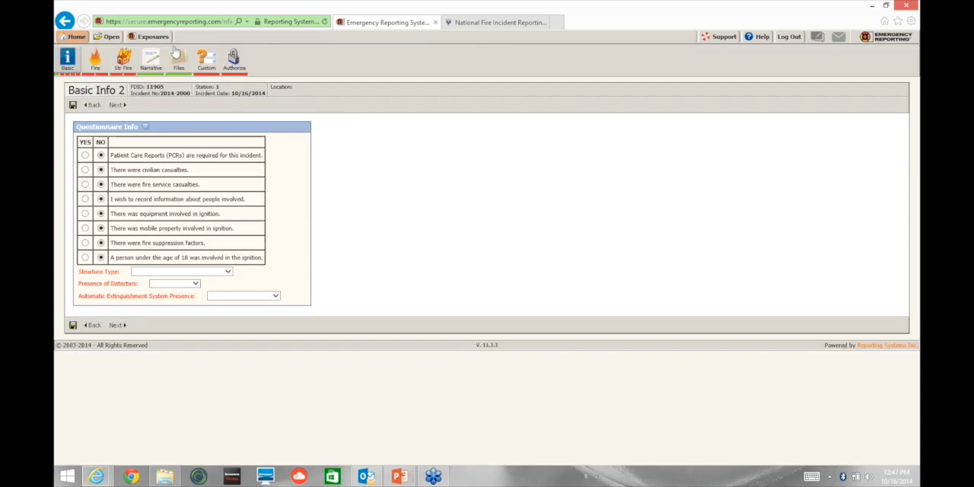
Step: Return to the incident list and review the exposures summary of building fire incident 2014-2000
left_click(99, 38)
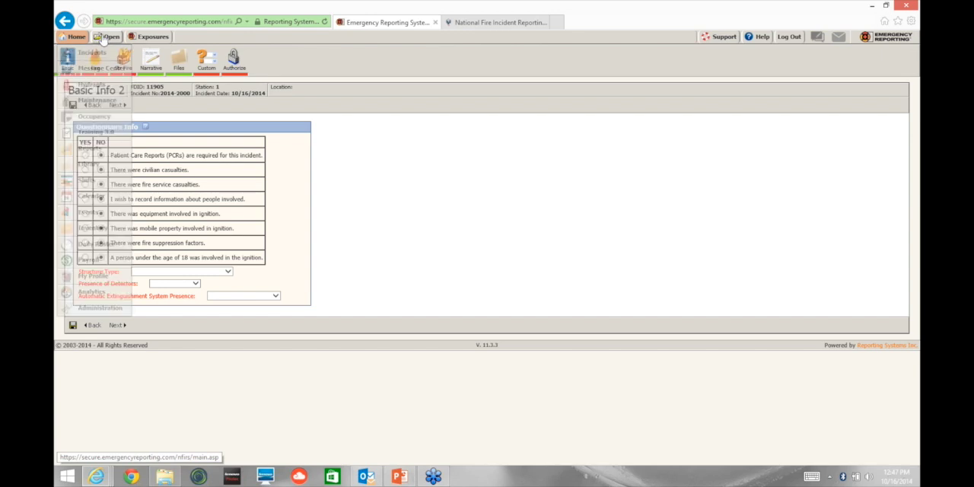
left_click(103, 38)
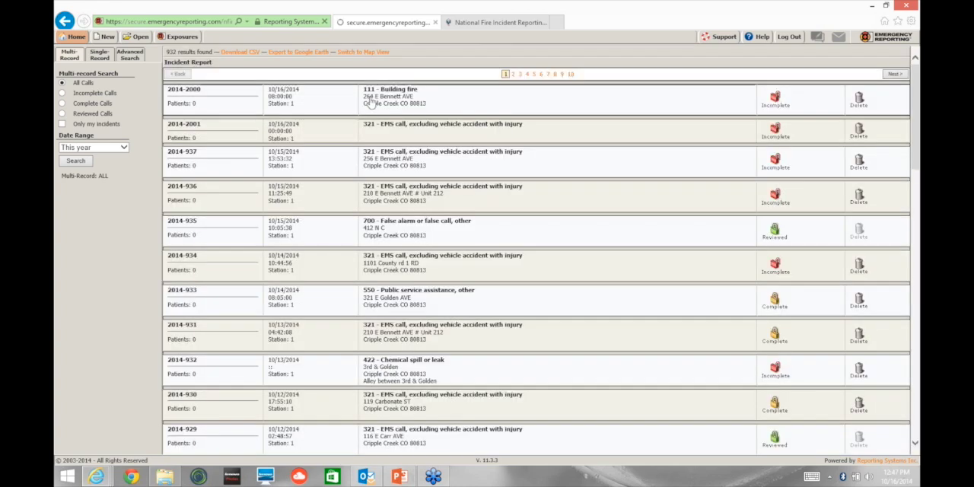
left_click(251, 122)
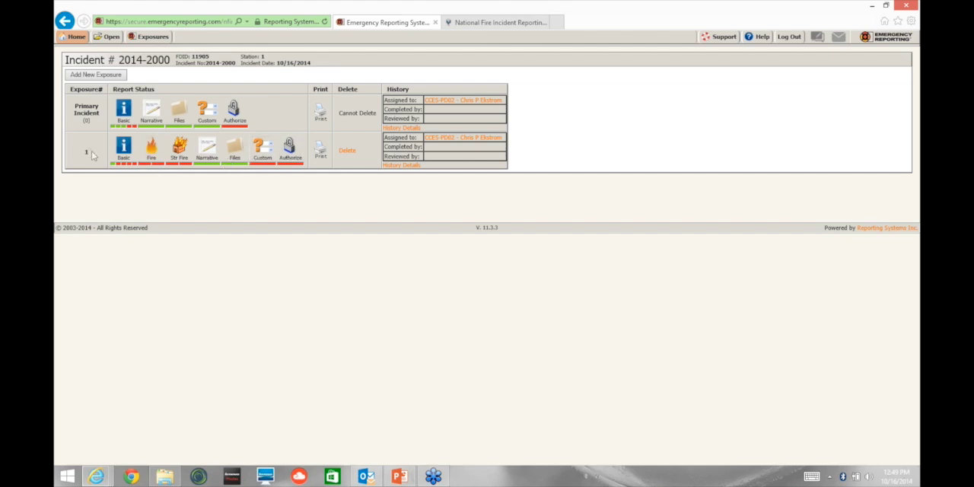
left_click(110, 38)
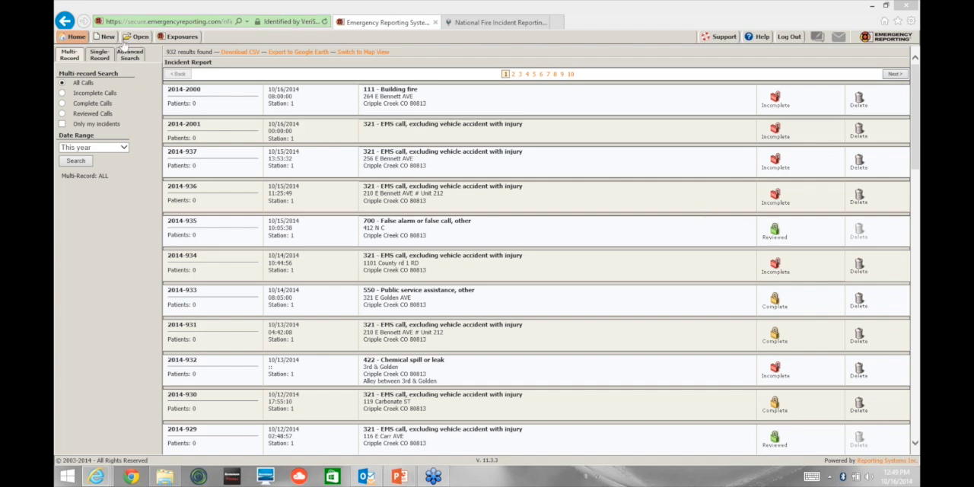
left_click(70, 40)
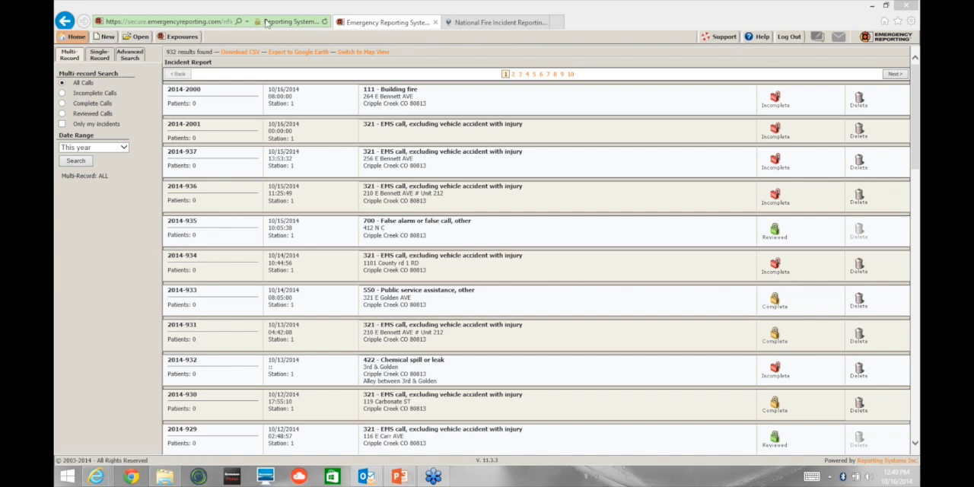
mouse_move(76, 40)
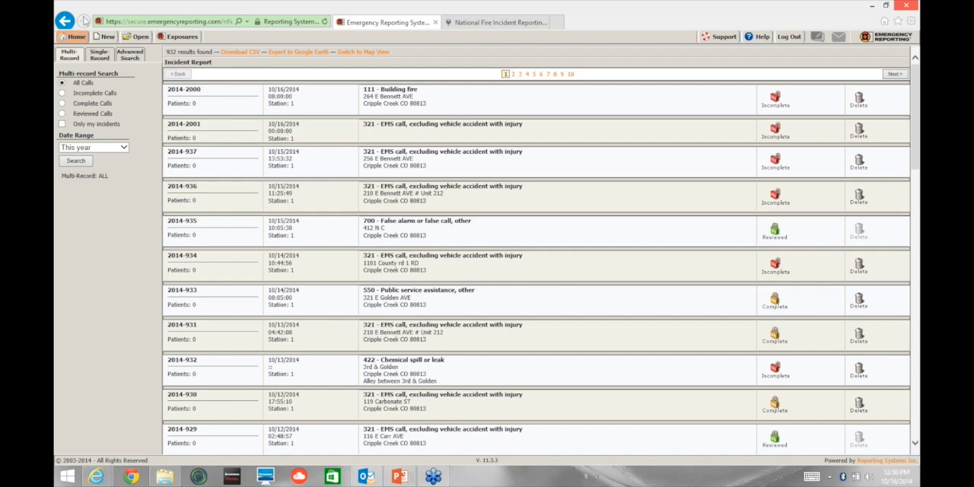
left_click(438, 99)
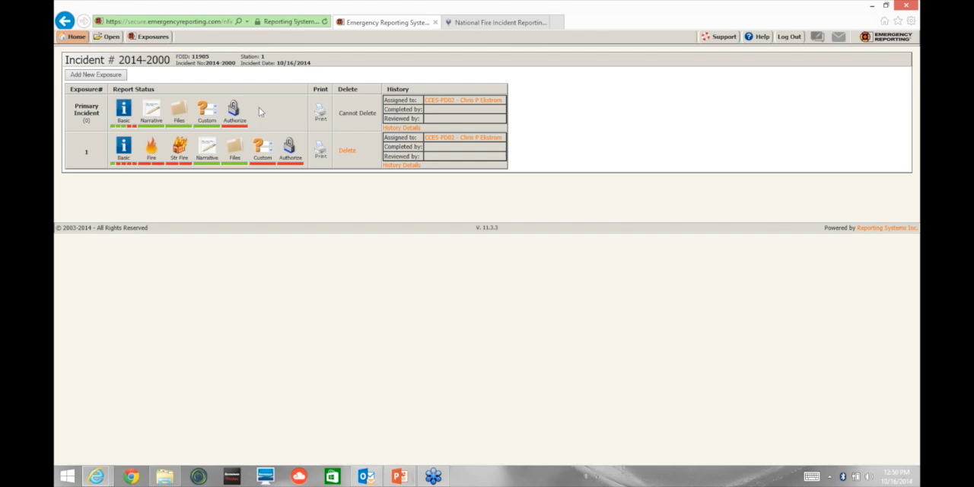
Step: Reopen incident 2014-2000 from the incident list and delete its exposure 1
left_click(104, 39)
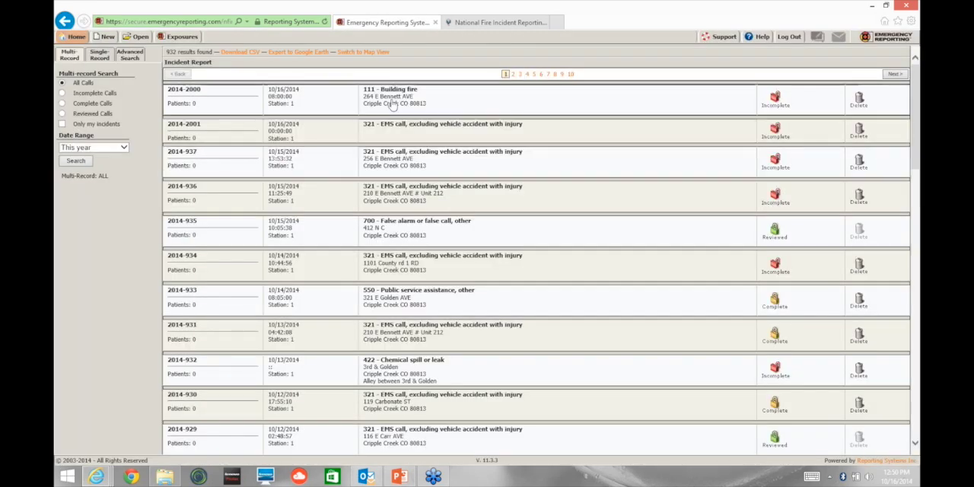
left_click(391, 105)
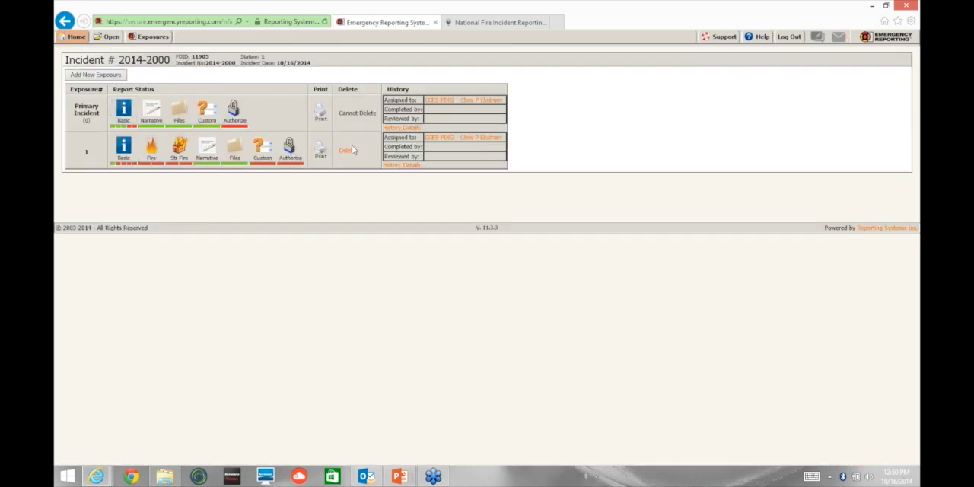
left_click(348, 150)
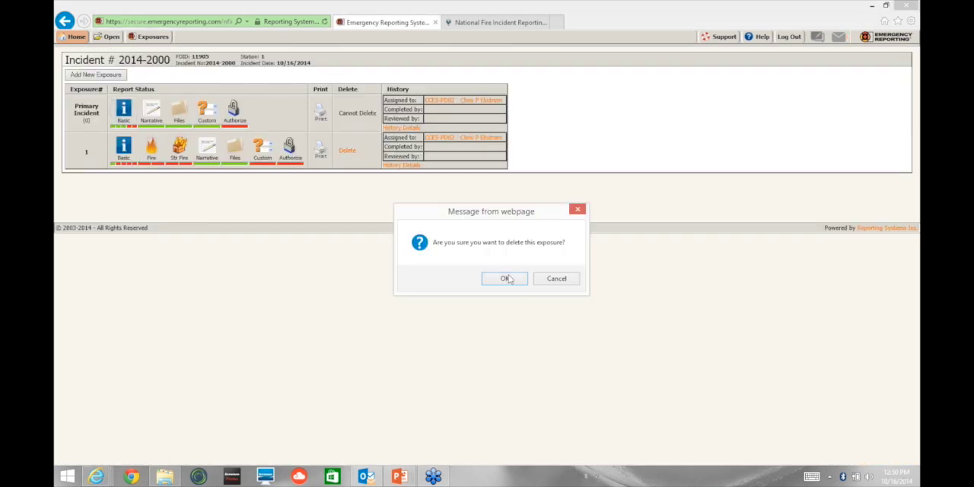
left_click(508, 279)
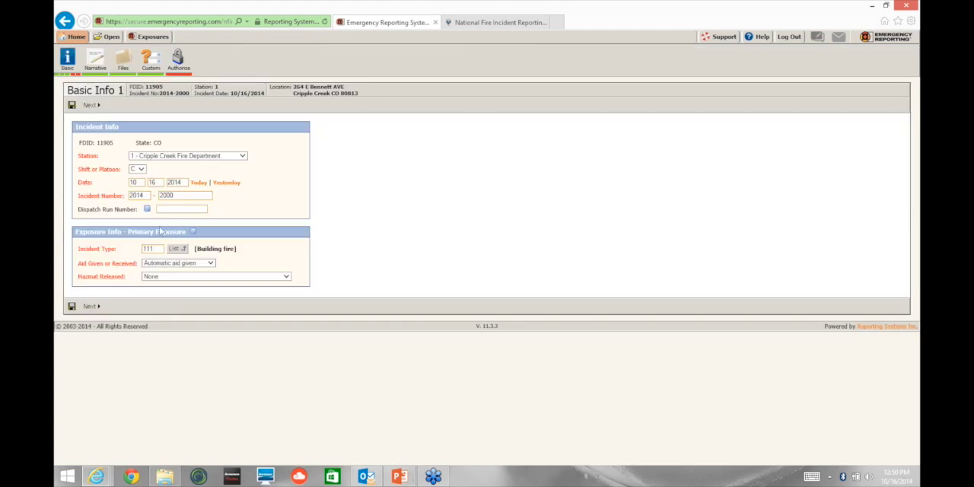
Step: Change the primary incident's type to code 571, Cover assignment, standby, moveup, on Basic Info 1
left_click(182, 250)
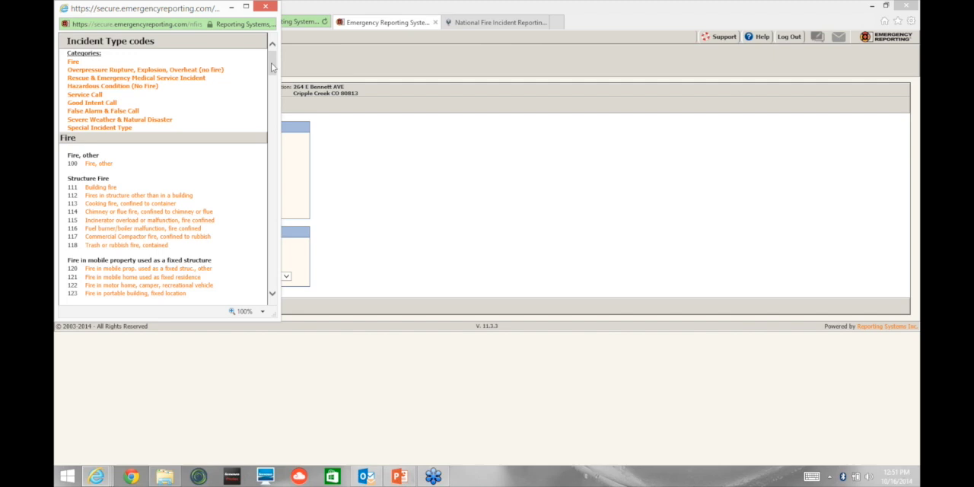
left_click_drag(271, 67, 274, 74)
left_click_drag(275, 76, 275, 67)
left_click_drag(275, 67, 278, 216)
scroll(178, 147, "down", 3)
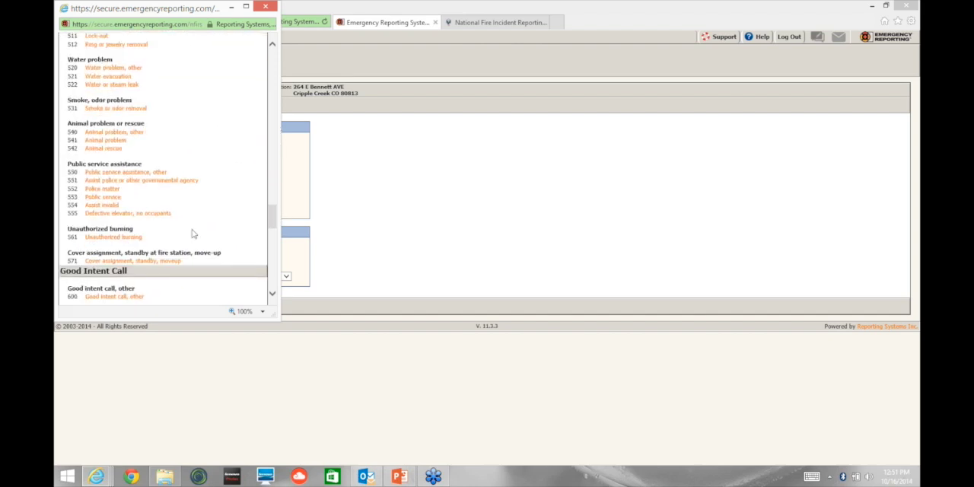
scroll(234, 177, "down", 2)
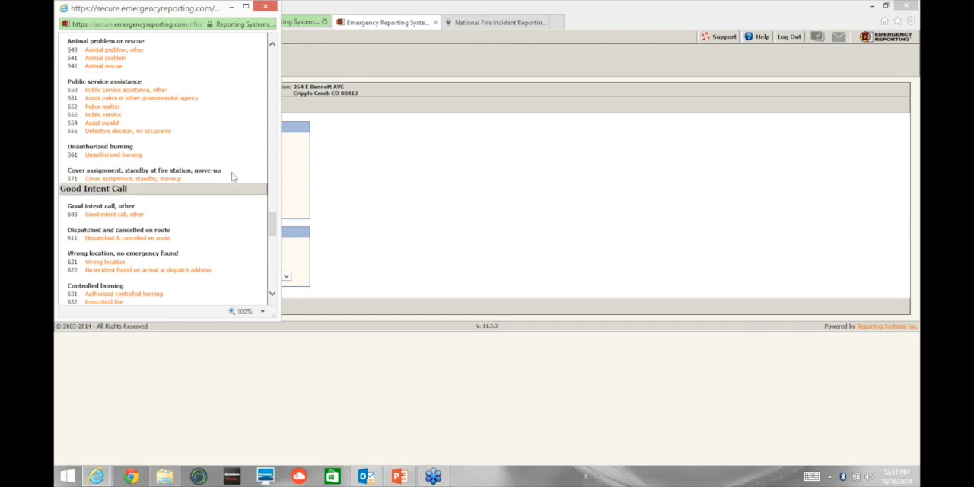
scroll(228, 174, "down", 3)
scroll(228, 174, "up", 1)
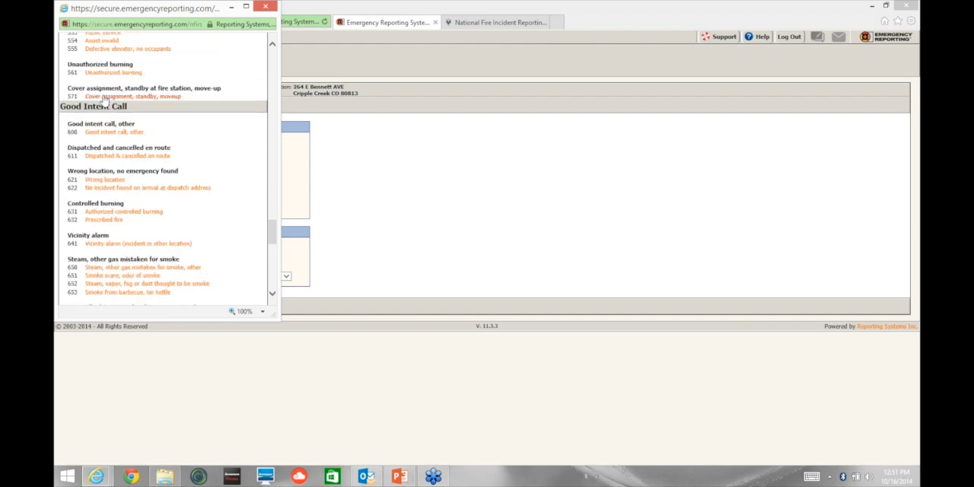
left_click(117, 96)
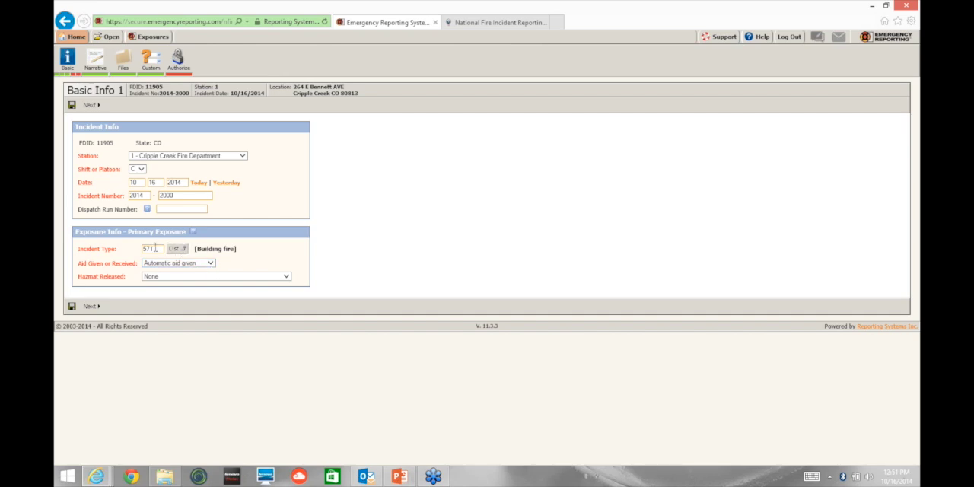
Step: Set Aid Given or Received to Mutual aid given, save the page, and proceed to Basic Info 5
left_click(210, 264)
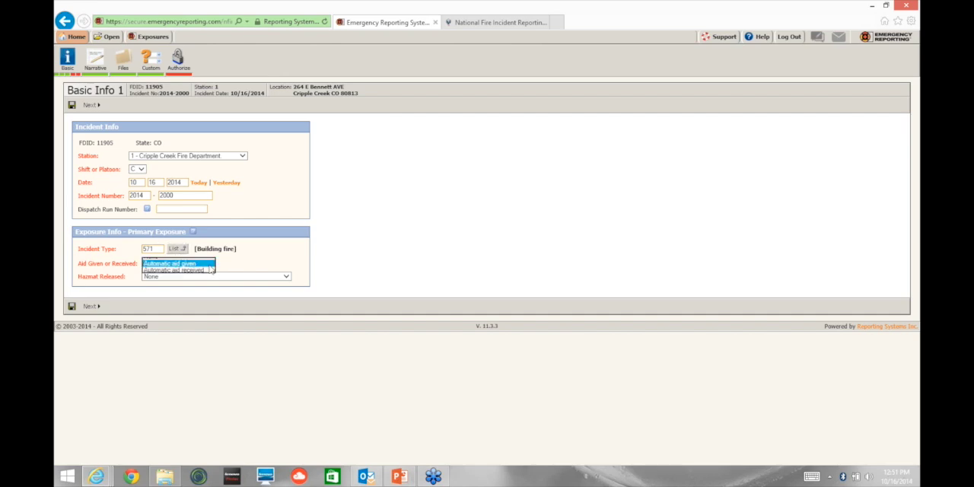
left_click(169, 270)
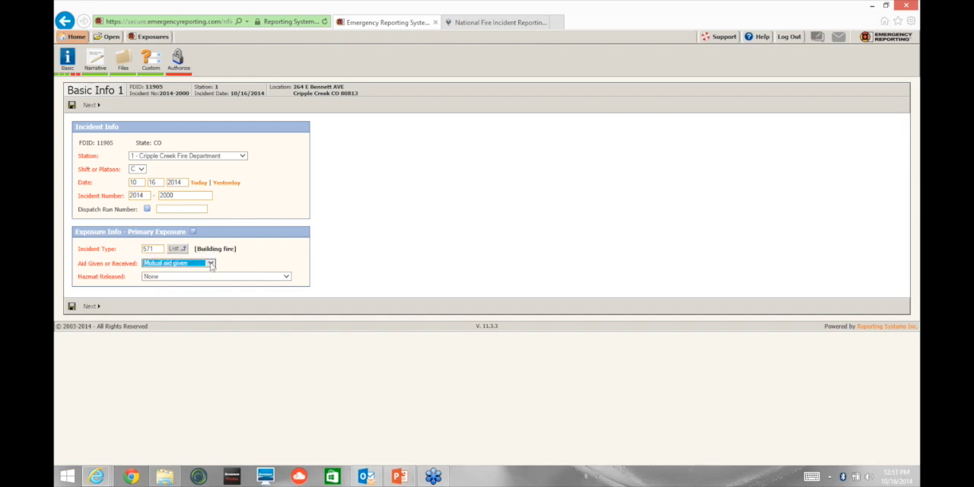
left_click(72, 307)
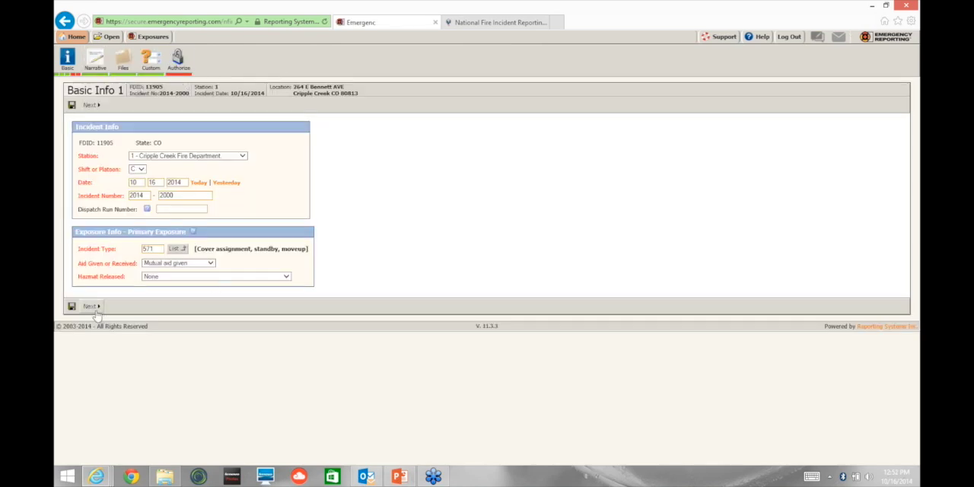
left_click(91, 306)
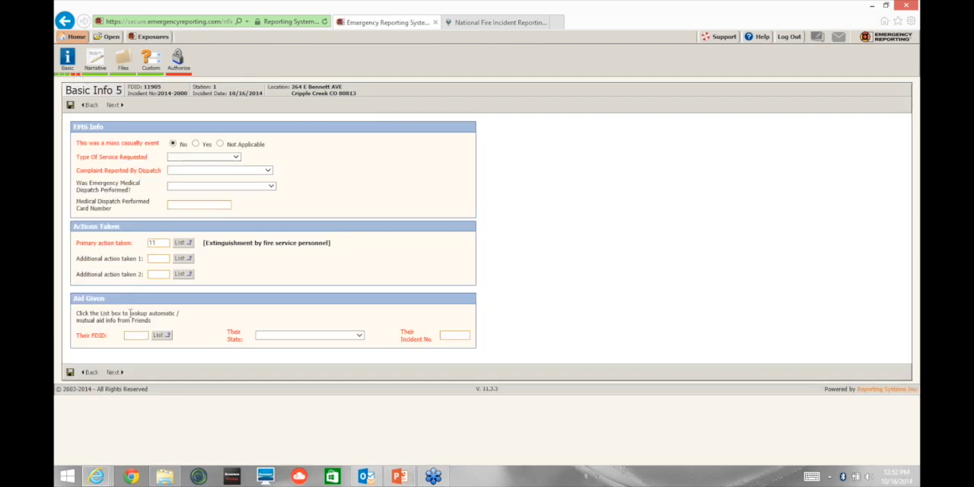
Step: Set the primary action taken to code 74, Provide apparatus
left_click(184, 243)
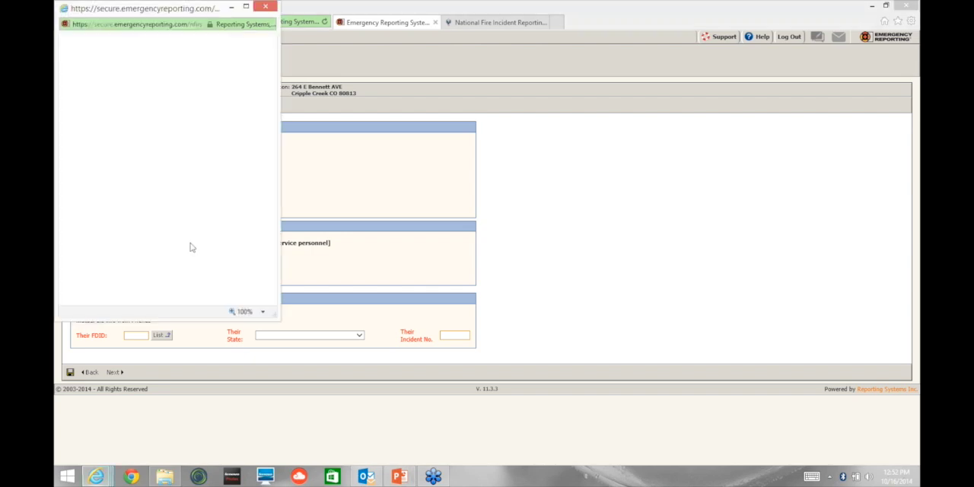
left_click_drag(274, 79, 302, 236)
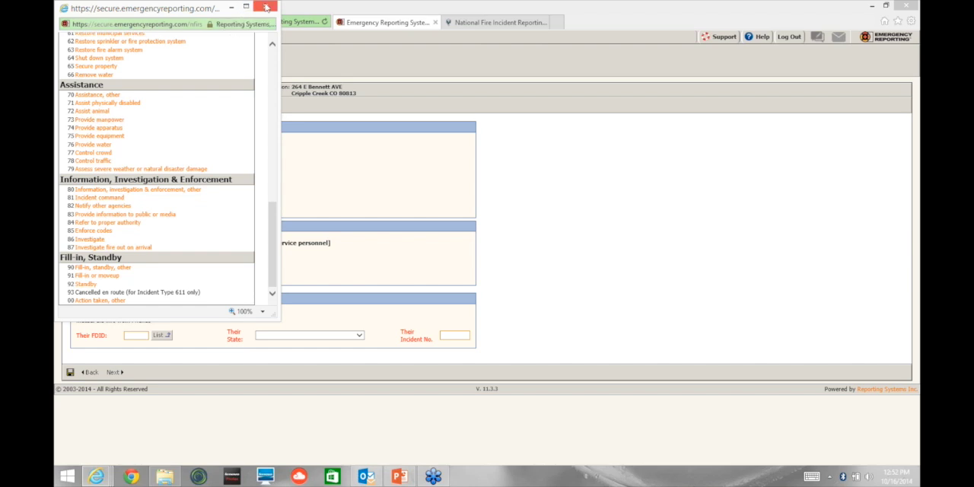
left_click(107, 128)
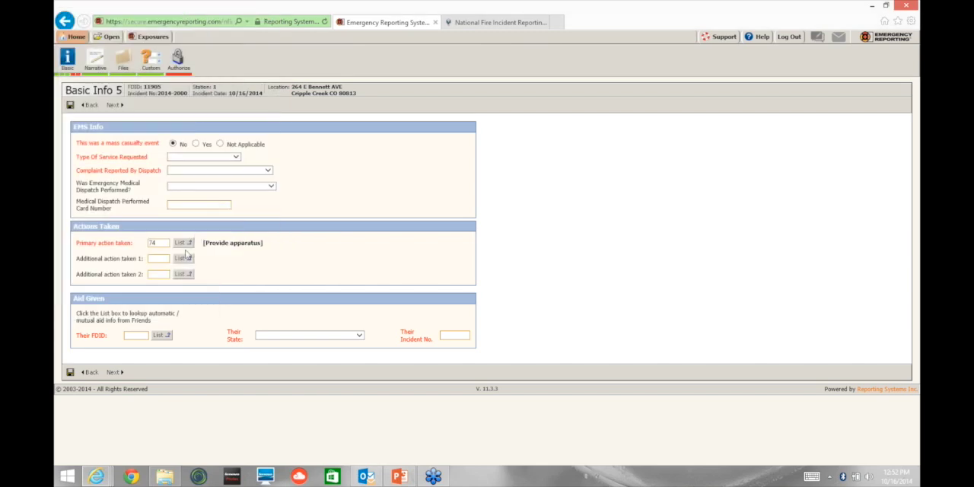
Step: Browse the codes for Additional action taken 1 and look up friends' incidents for the Aid Given section
left_click(182, 259)
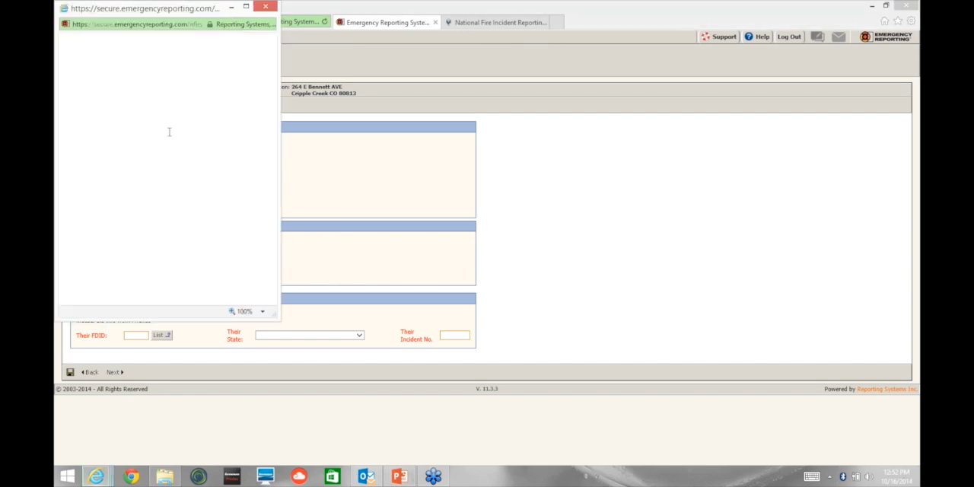
left_click_drag(277, 138, 280, 137)
scroll(278, 105, "down", 3)
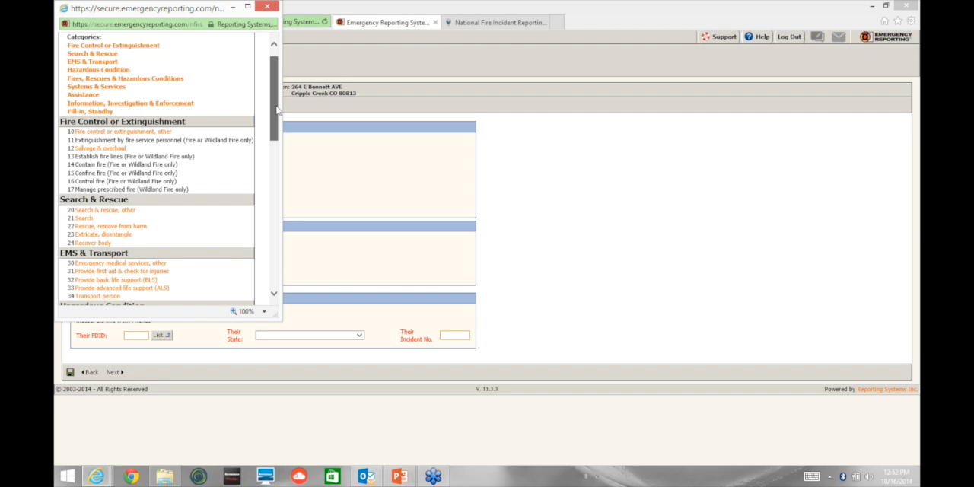
left_click(163, 336)
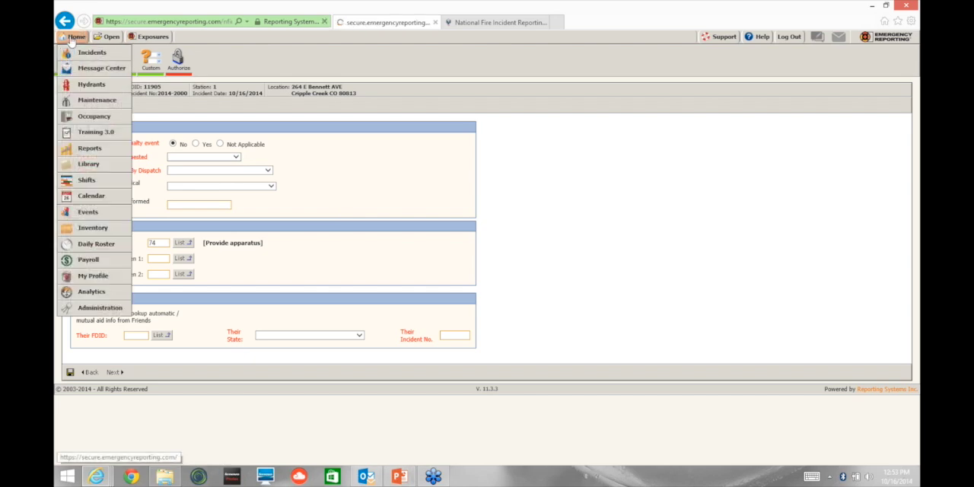
Step: Return to the home page, open the Occupancy module, and show the occupancies on the map
left_click(73, 37)
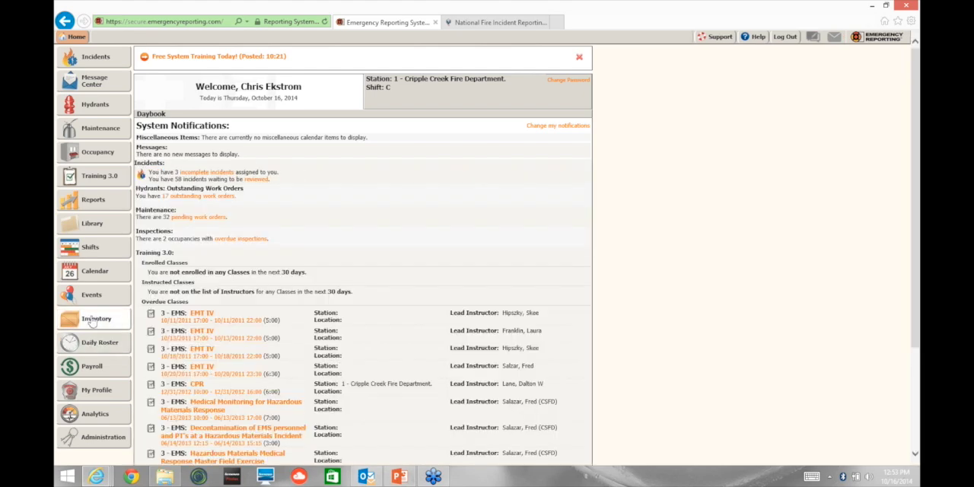
left_click(94, 156)
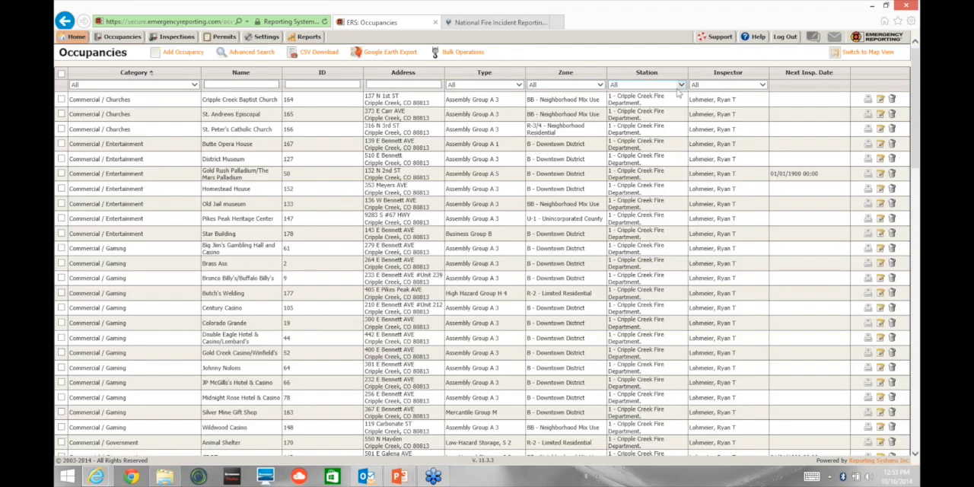
left_click(861, 53)
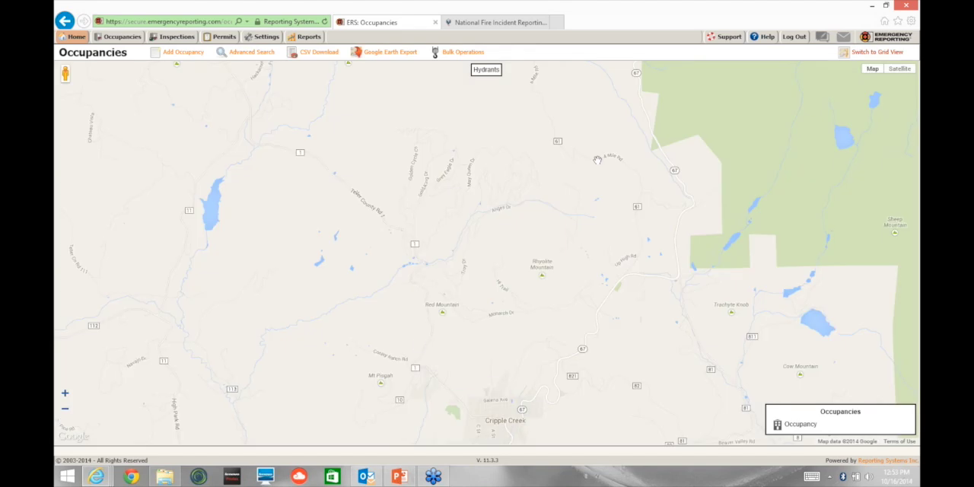
Step: Reopen the Occupancies module from the home page options and switch its list back to the map view
left_click_drag(564, 273, 580, 202)
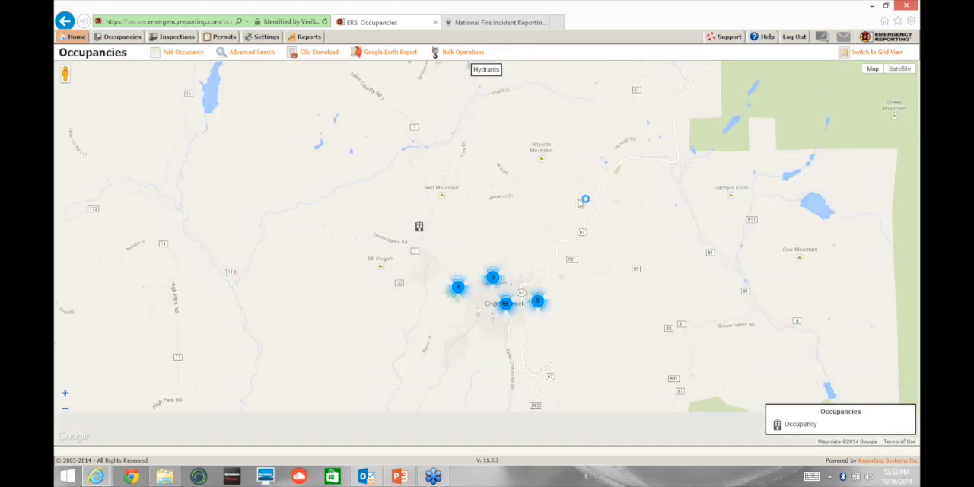
mouse_move(76, 37)
left_click(78, 116)
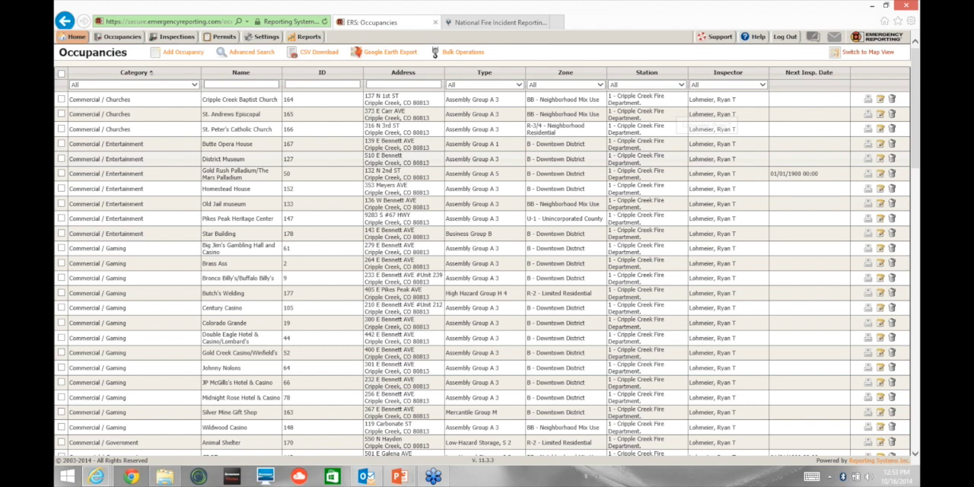
scroll(695, 223, "up", 5)
scroll(837, 72, "down", 5)
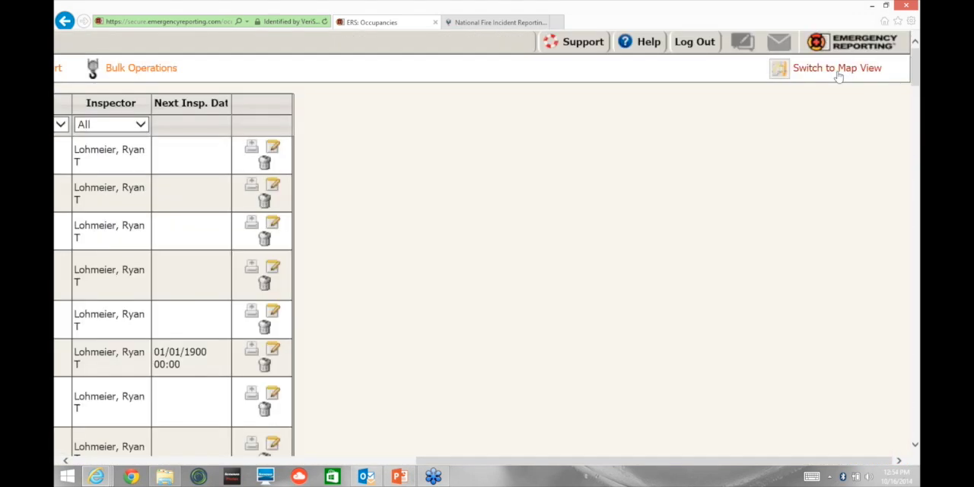
left_click(837, 71)
Step: Examine how the occupancies are distributed on the map, focusing on the clusters in and around Cripple Creek
scroll(339, 266, "up", 5)
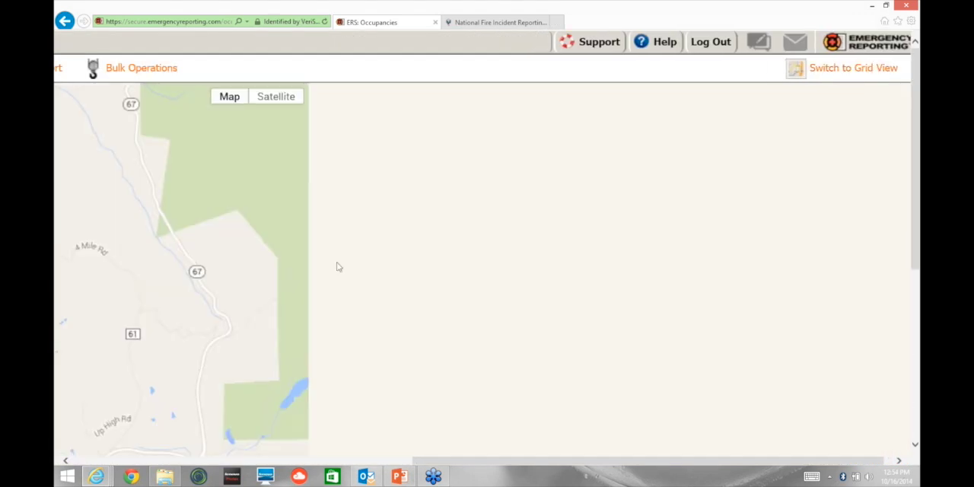
scroll(338, 266, "down", 5)
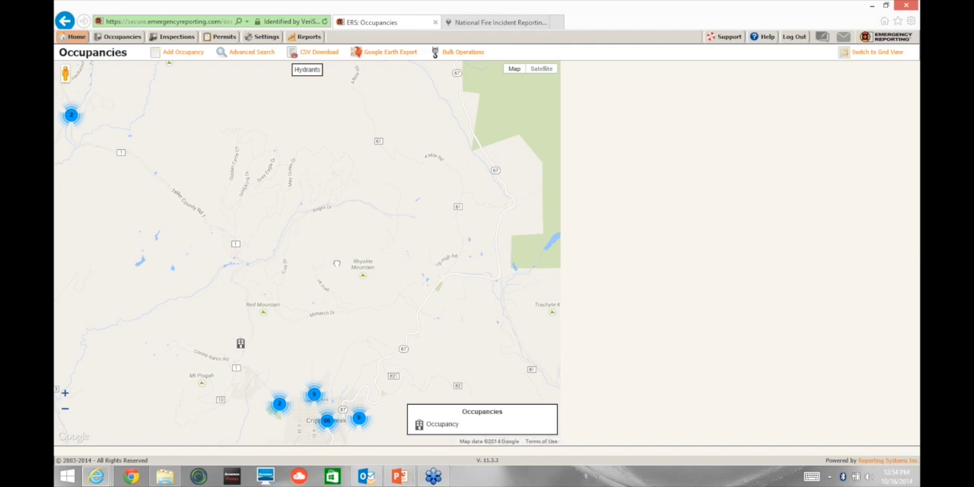
scroll(336, 263, "down", 1)
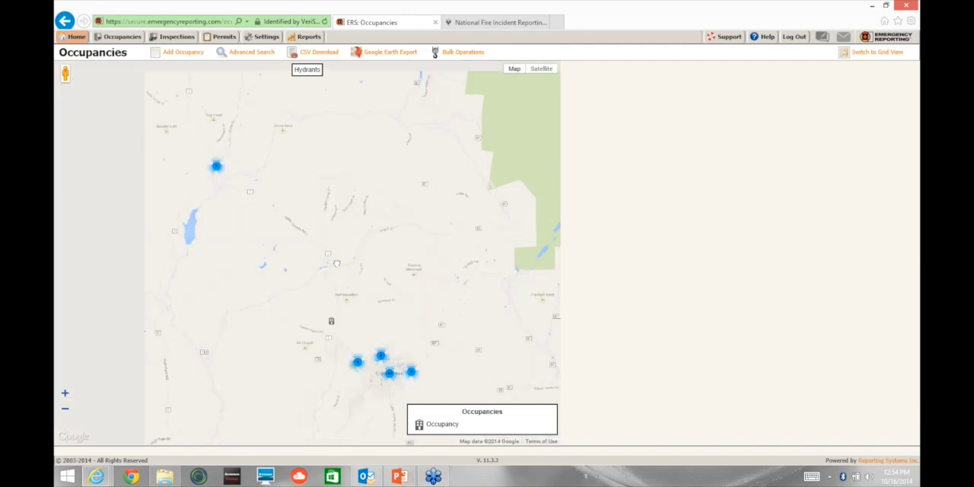
scroll(336, 263, "up", 1)
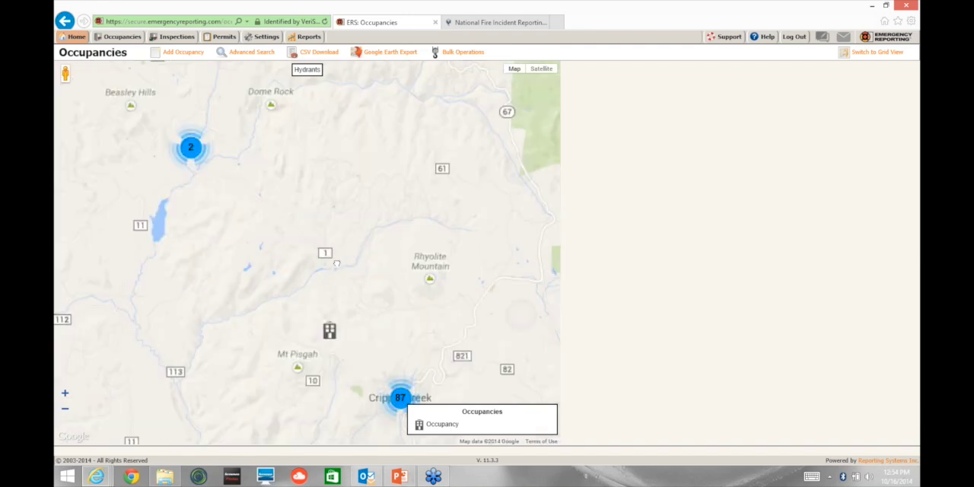
scroll(336, 263, "down", 1)
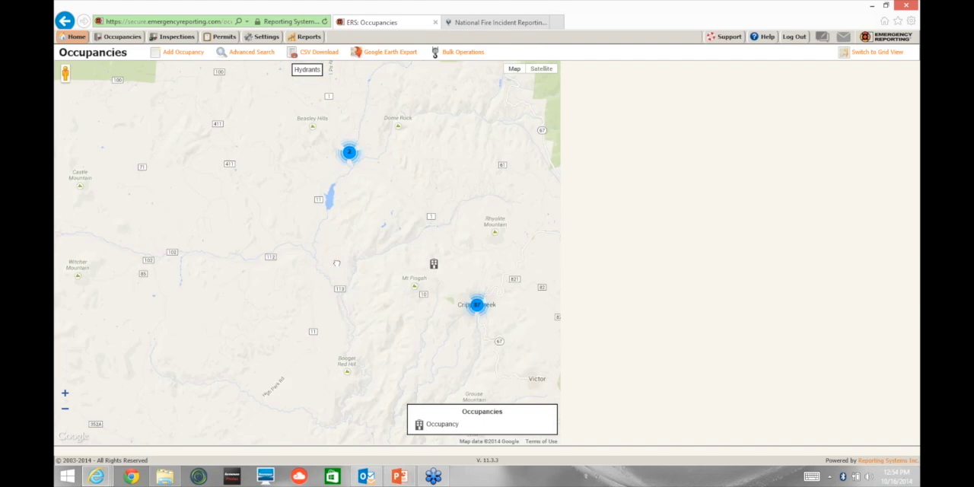
left_click_drag(336, 263, 549, 261)
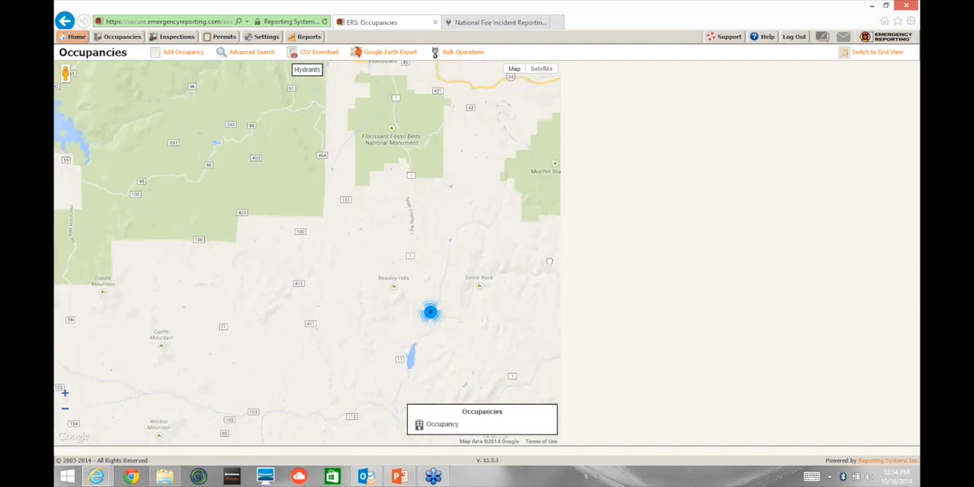
left_click_drag(550, 261, 535, 260)
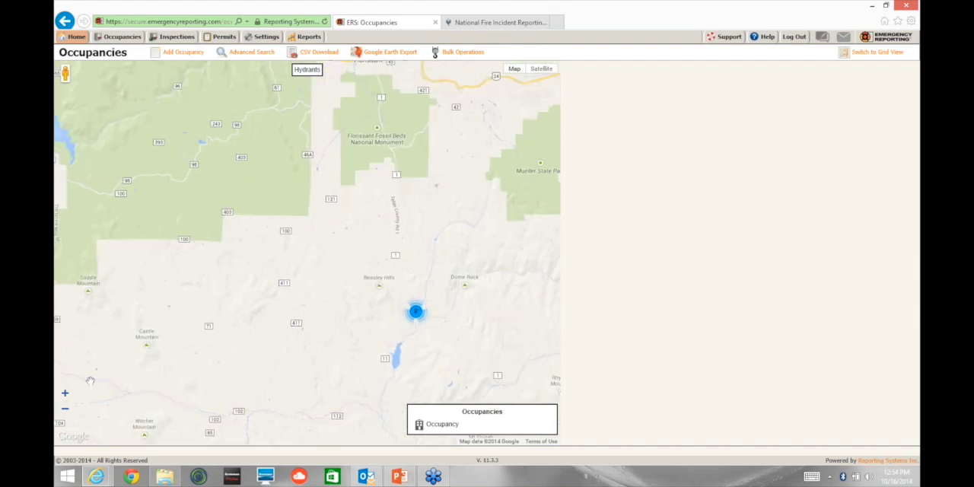
left_click_drag(464, 392, 346, 241)
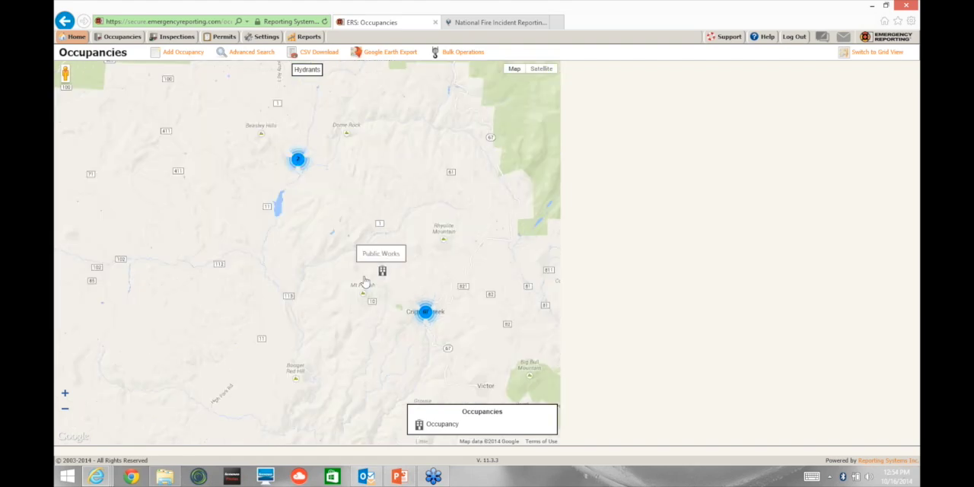
left_click(64, 394)
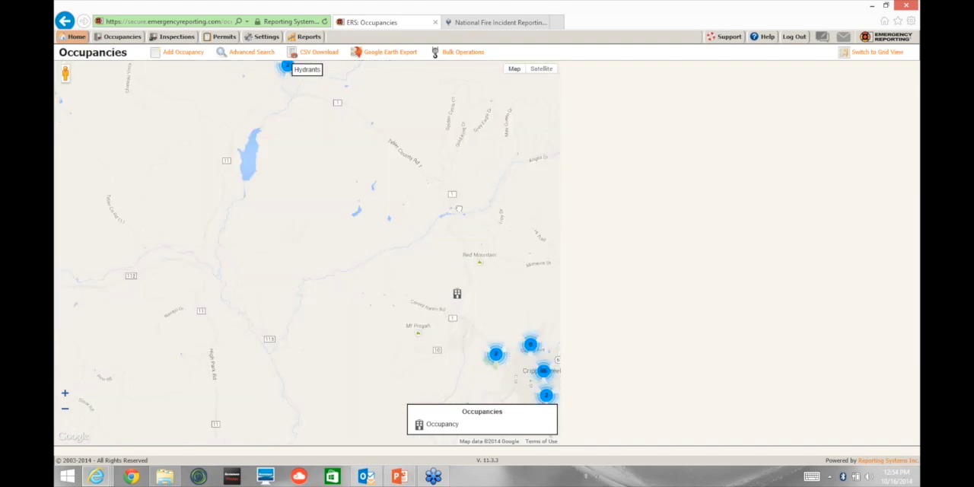
left_click_drag(458, 209, 439, 200)
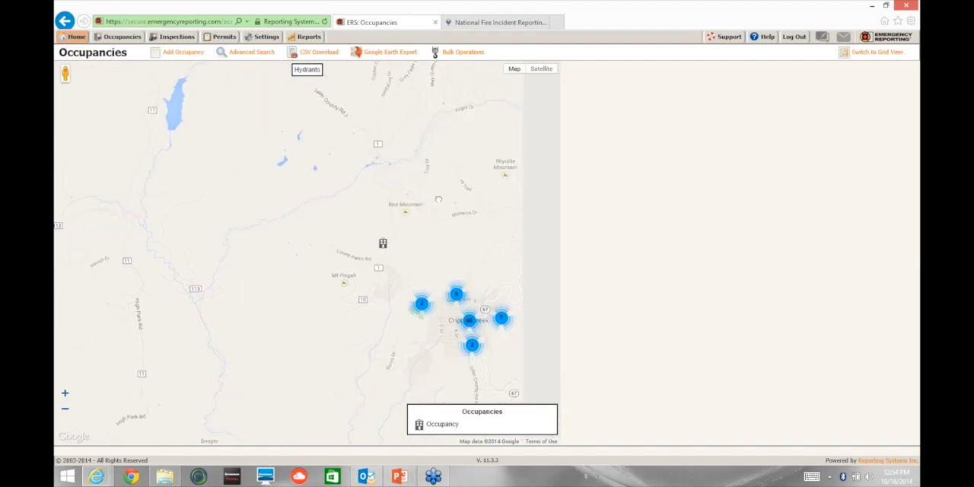
left_click_drag(439, 199, 369, 189)
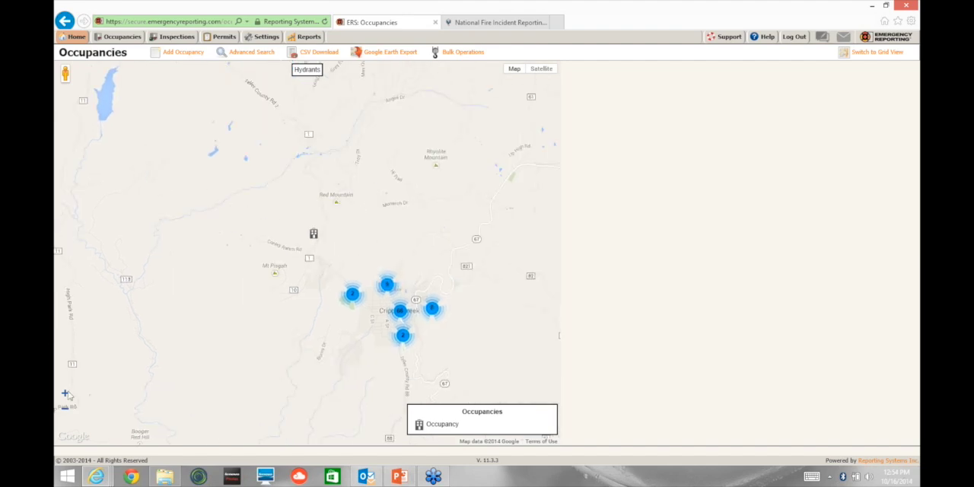
left_click(66, 393)
left_click_drag(493, 258, 352, 185)
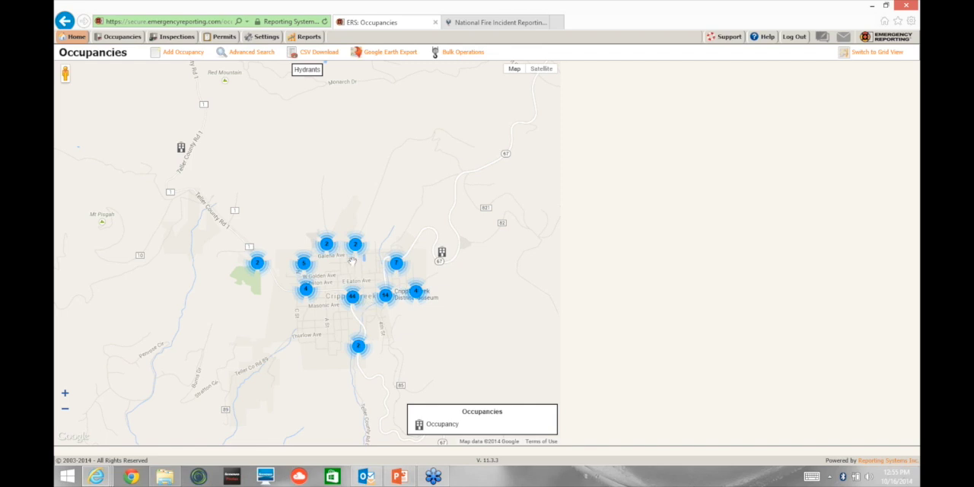
Step: Examine the individual occupancies and clusters along the Cripple Creek streets at closer and wider map scales
scroll(353, 261, "down", 1)
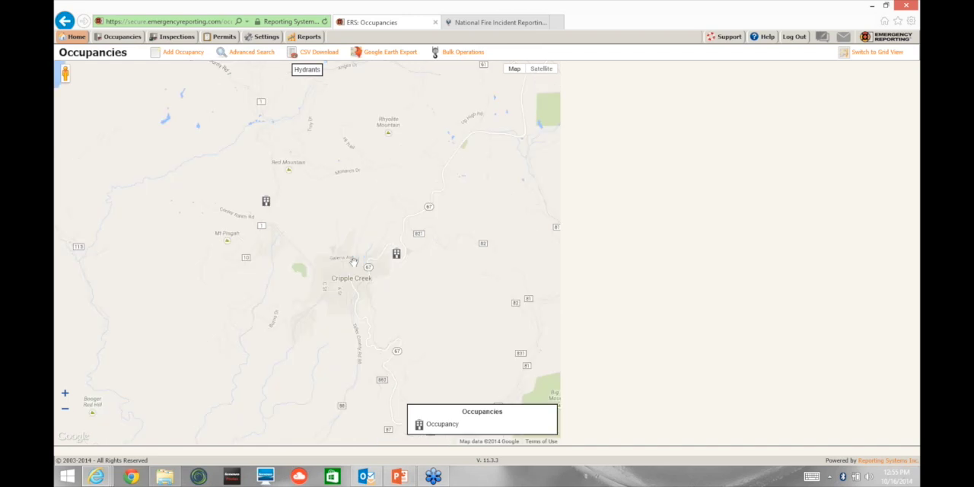
scroll(352, 261, "up", 1)
scroll(358, 277, "up", 2)
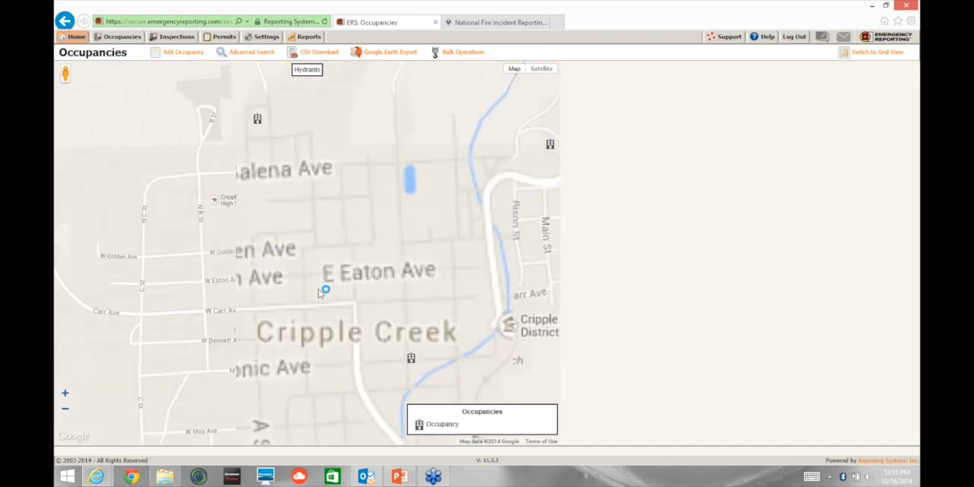
left_click_drag(320, 292, 356, 211)
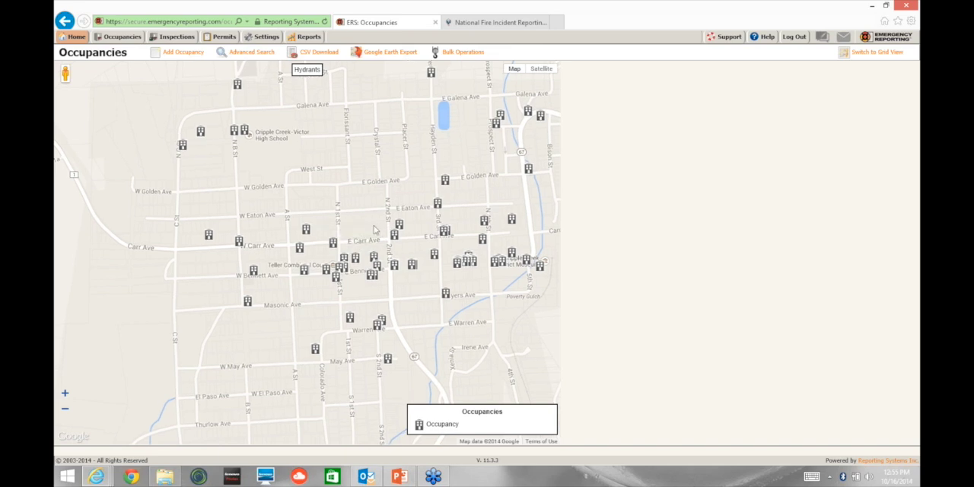
scroll(373, 230, "down", 1)
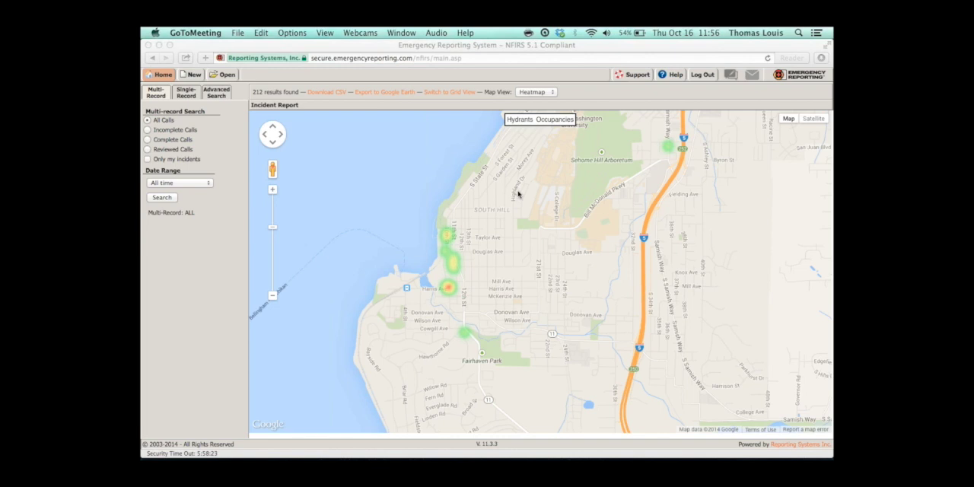
Step: Examine the incident heatmap's hot spots around Fairhaven and South Hill at street level and in the wider area
left_click(272, 193)
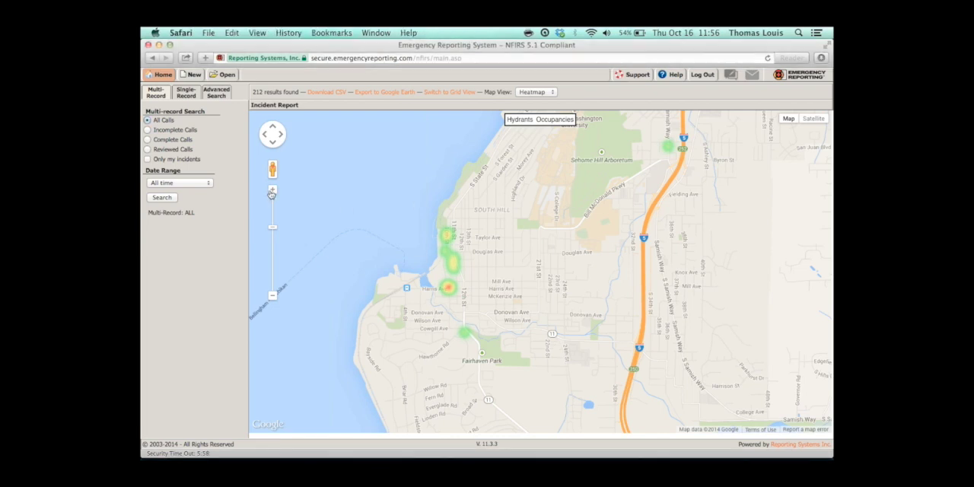
left_click(272, 190)
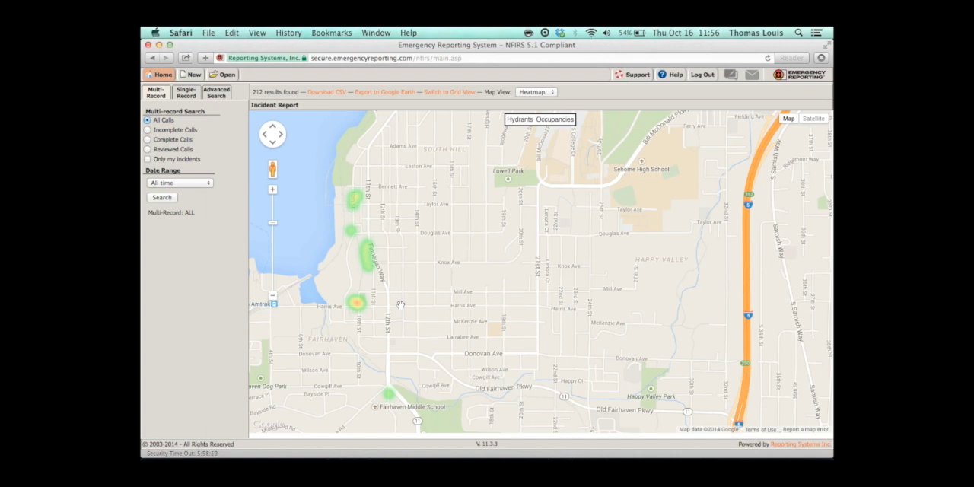
left_click(272, 298)
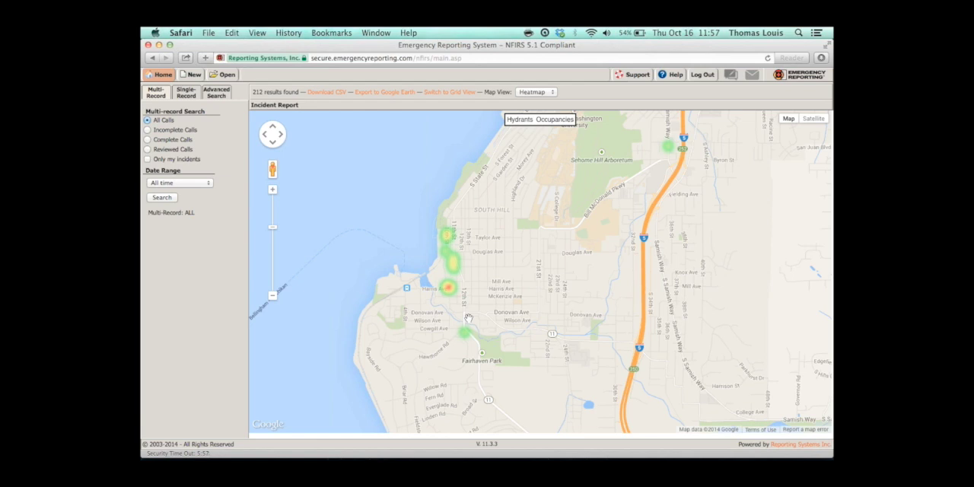
left_click(272, 191)
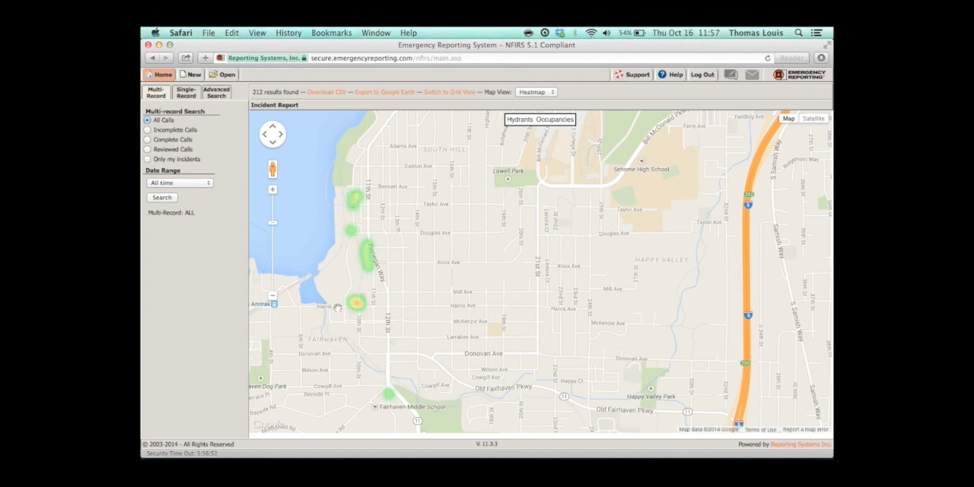
Step: Switch the incident map to Pin Map and expand the incident clusters near Harris Ave and 10th St in Fairhaven
left_click(530, 92)
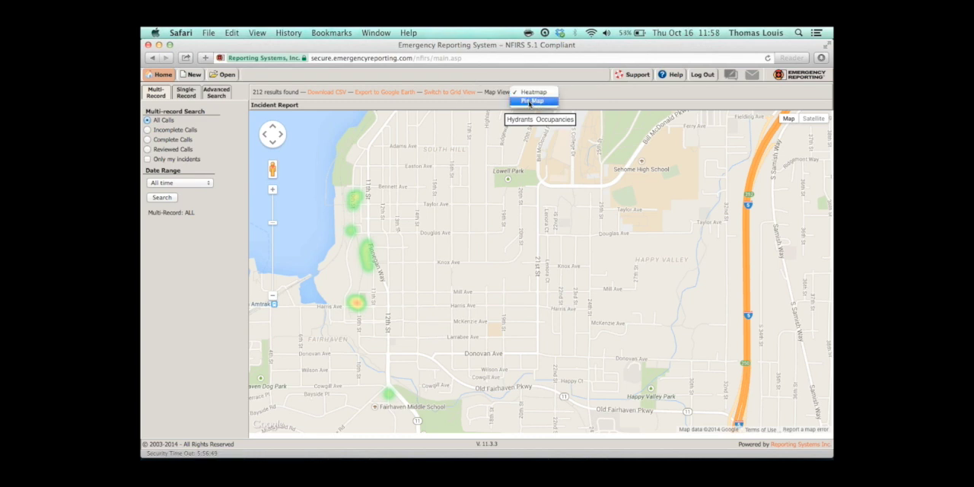
left_click(530, 101)
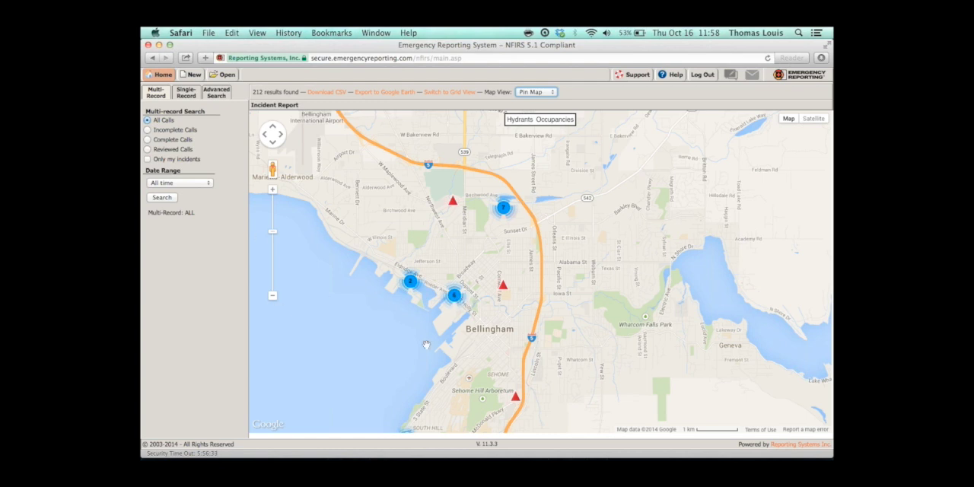
left_click_drag(426, 345, 433, 267)
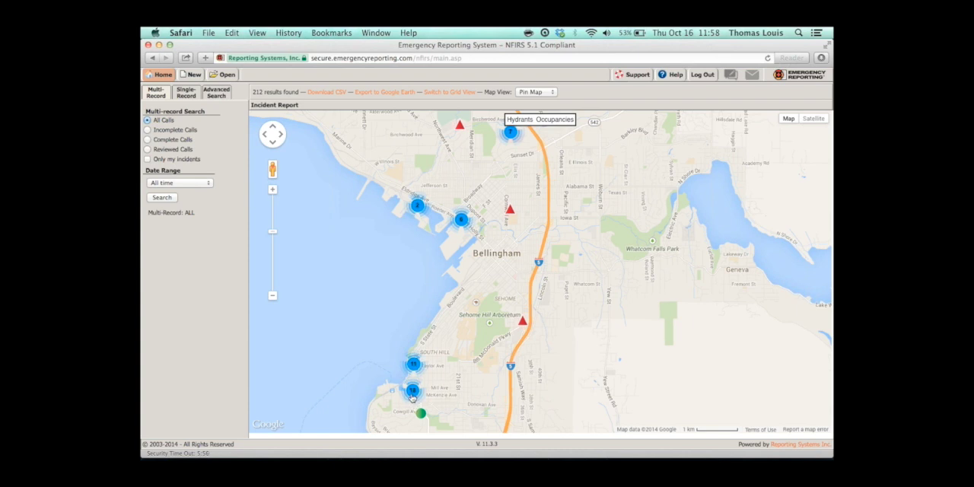
left_click(412, 393)
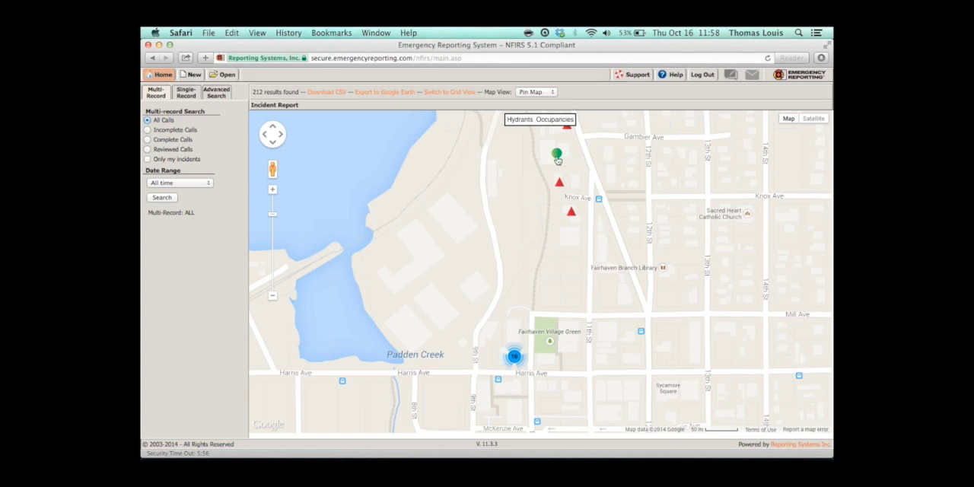
mouse_move(558, 162)
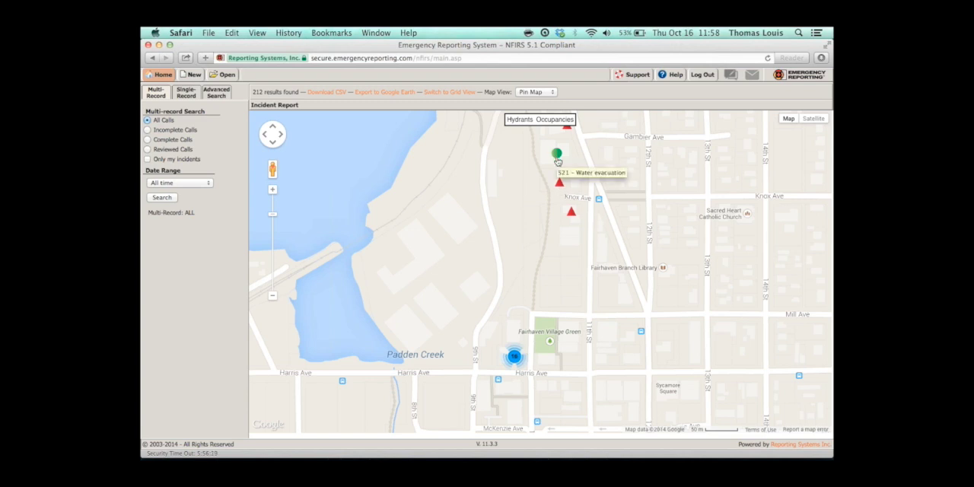
left_click(514, 357)
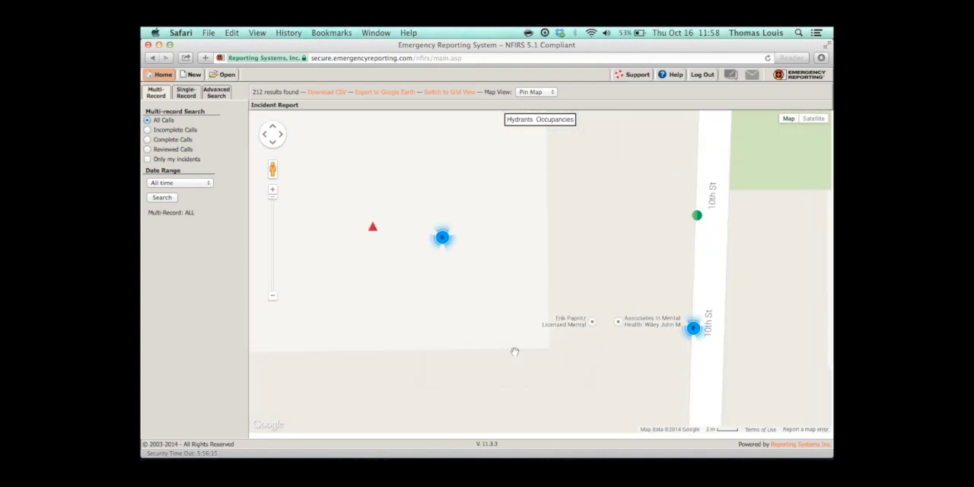
Step: View the details of the building fire incident beside 10th St and expand the neighbouring cluster
left_click(376, 235)
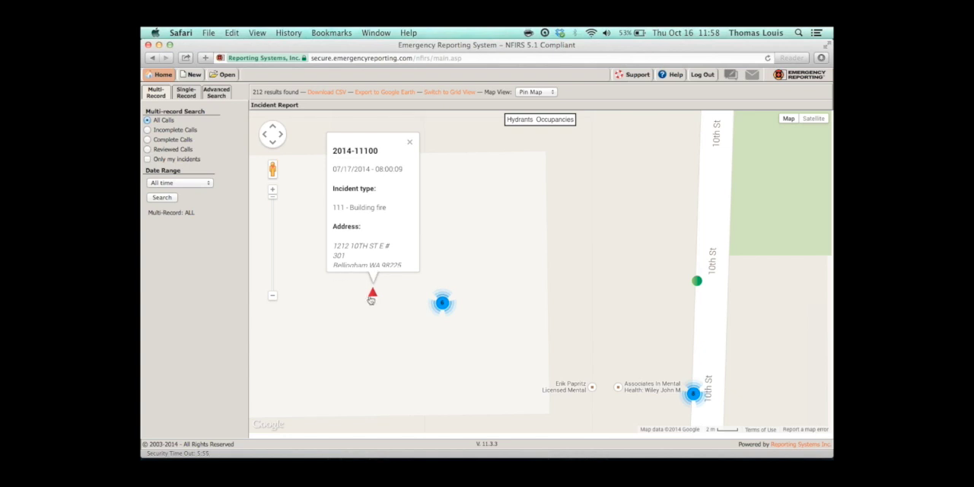
left_click(273, 297)
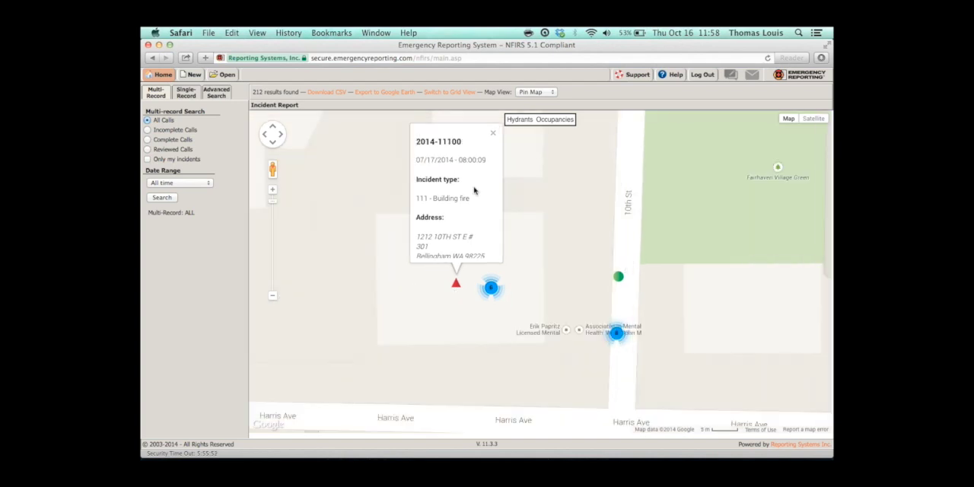
left_click(493, 134)
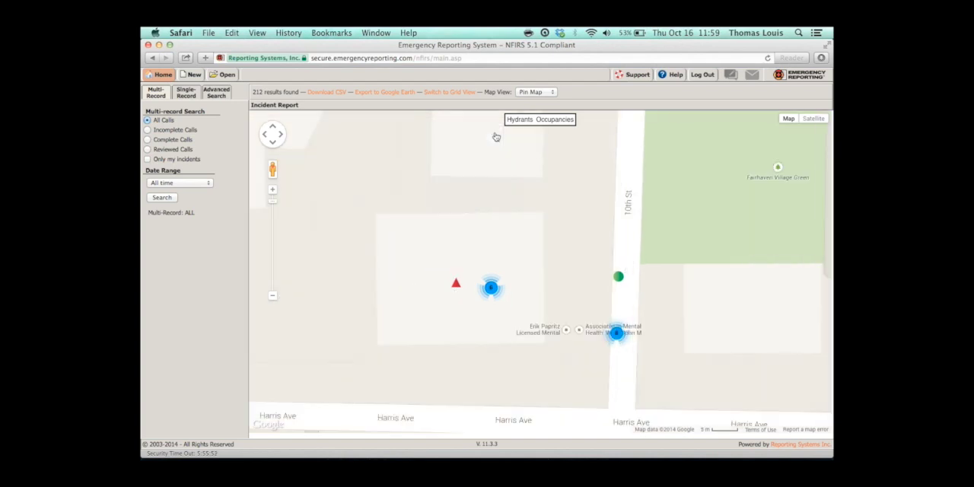
left_click(458, 285)
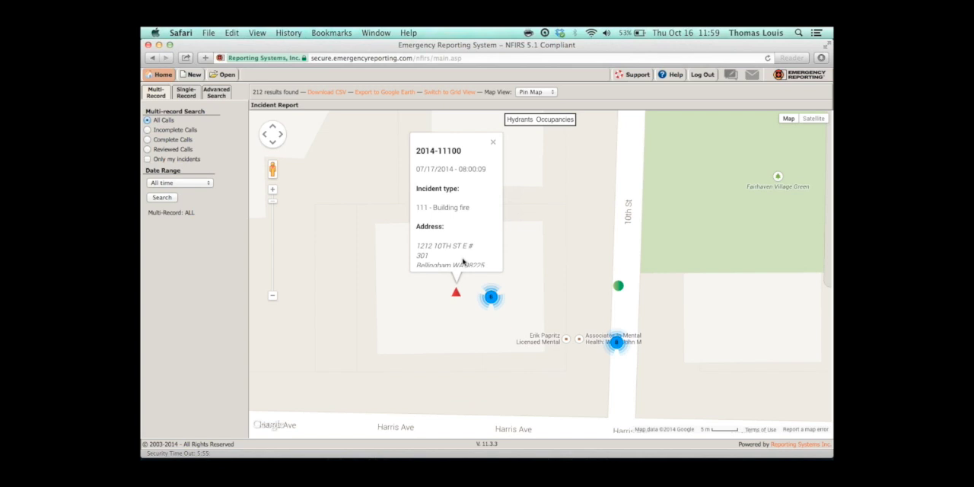
double_click(492, 297)
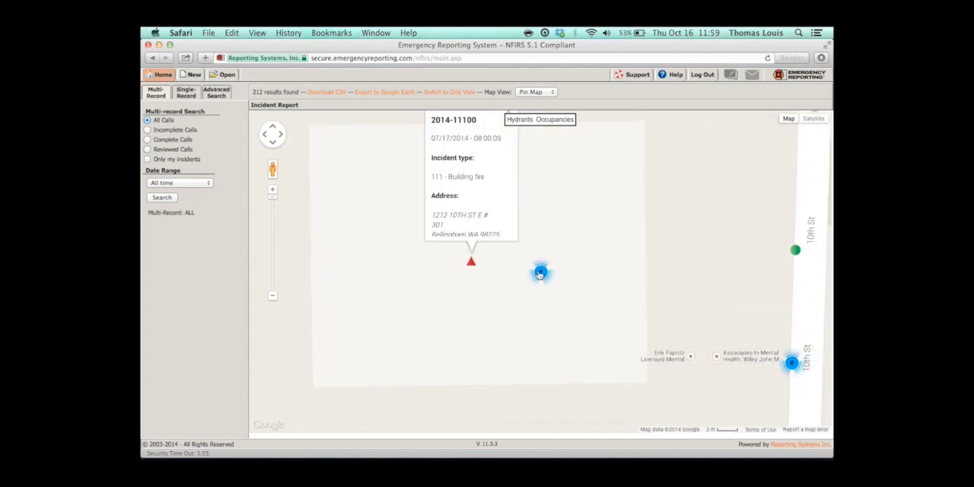
Step: Open the report of the lock-out incident from its map pin on 10th St
left_click(272, 296)
left_click(272, 296)
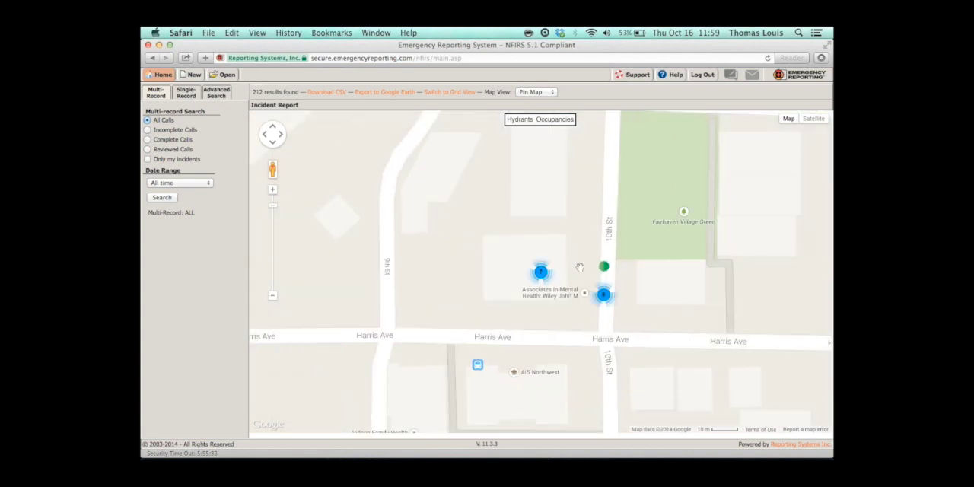
left_click(605, 272)
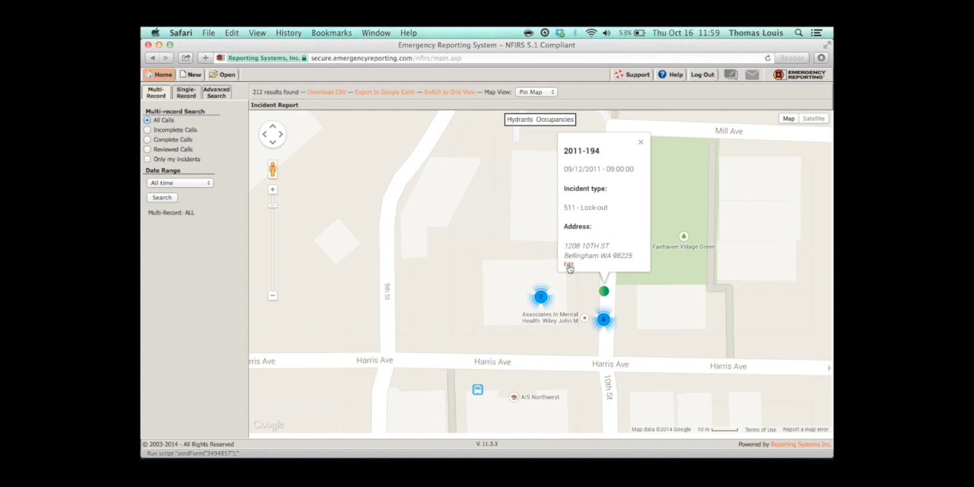
left_click(569, 265)
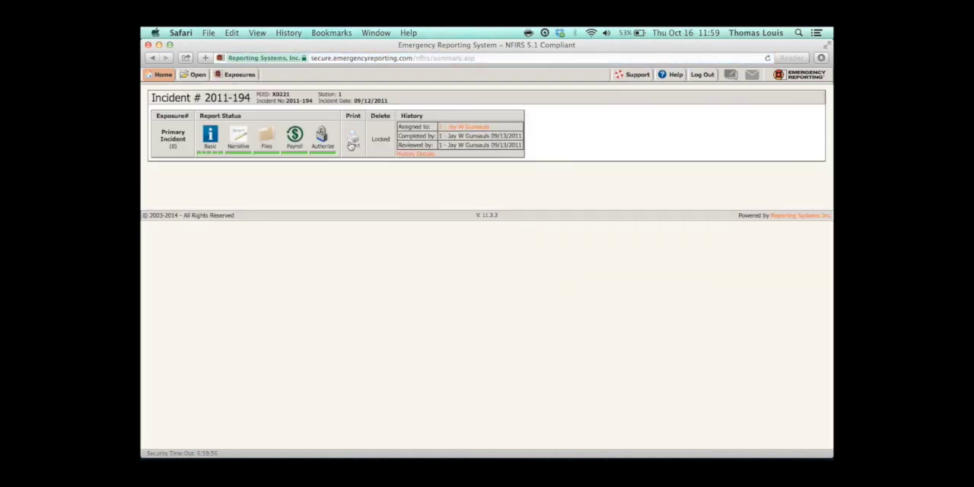
Step: Go back to the incident list and display all the incidents on the map
left_click(152, 58)
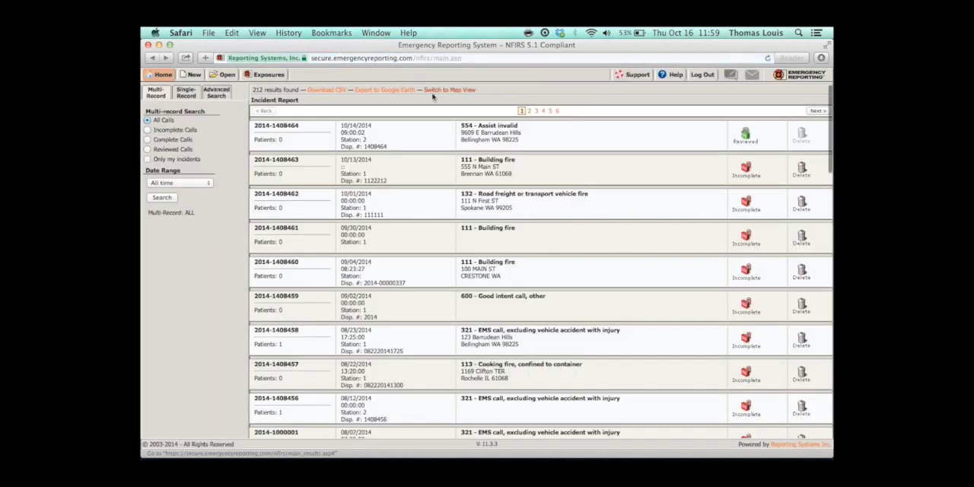
left_click(447, 90)
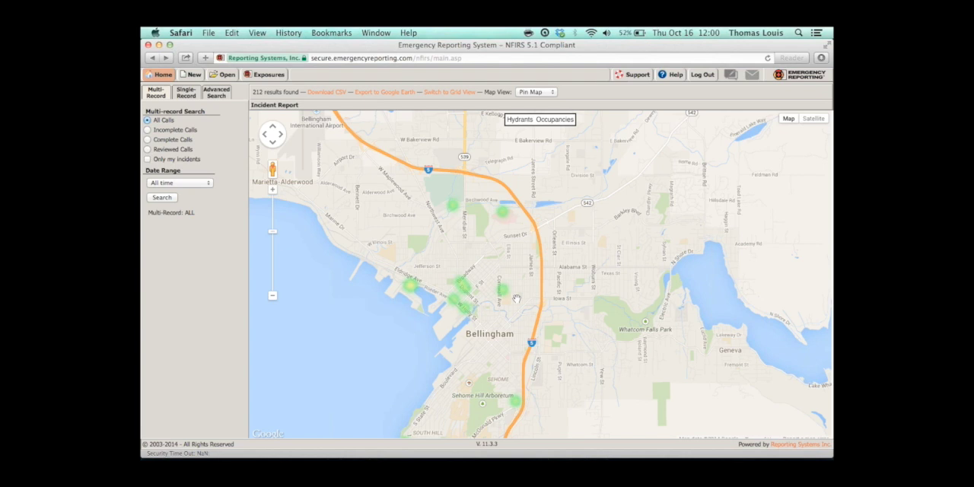
left_click(661, 60)
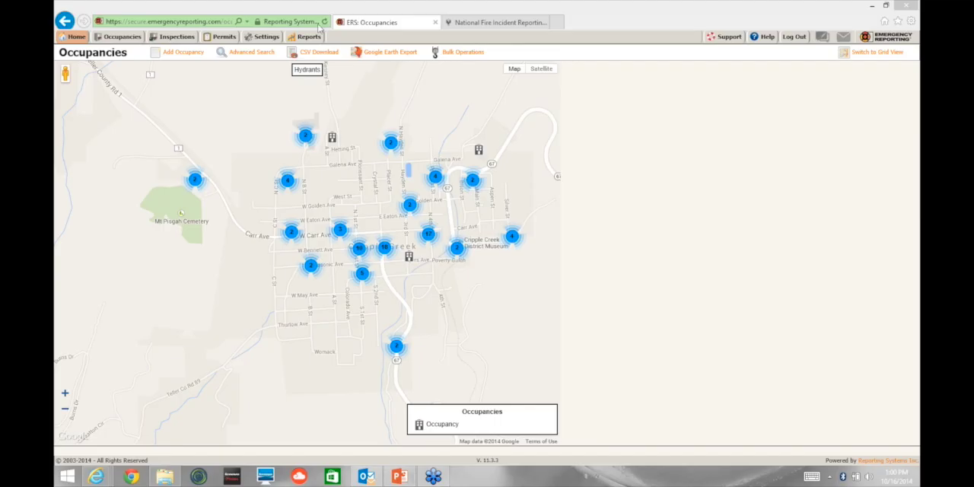
Step: Return to the home page and open the Account Settings under the Department Settings in Administration
left_click(75, 38)
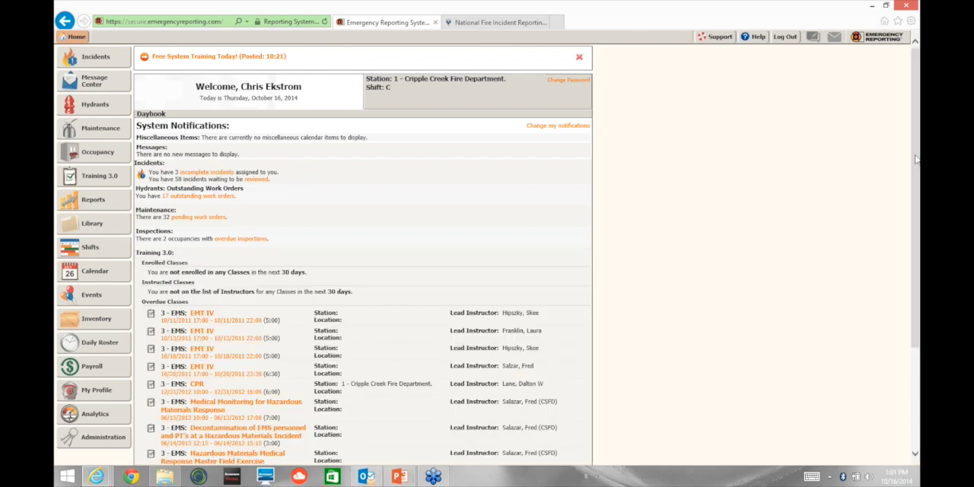
left_click(93, 445)
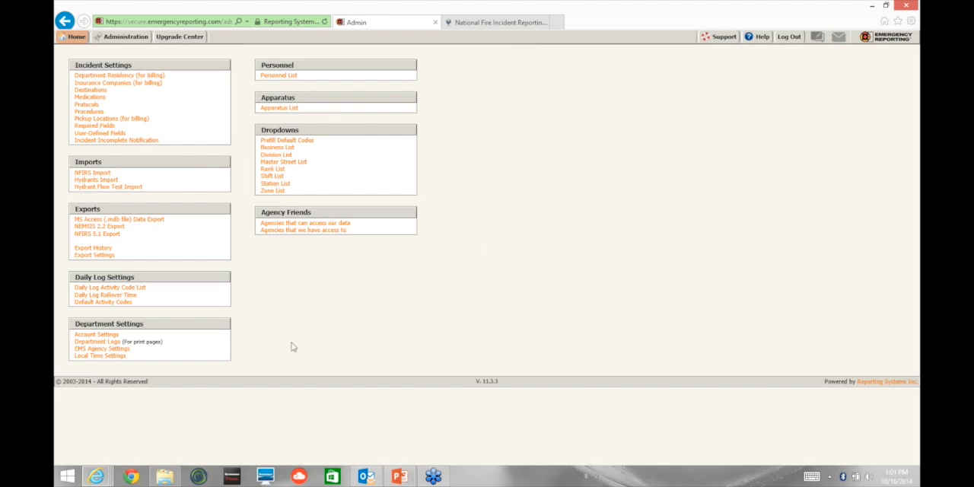
left_click(111, 335)
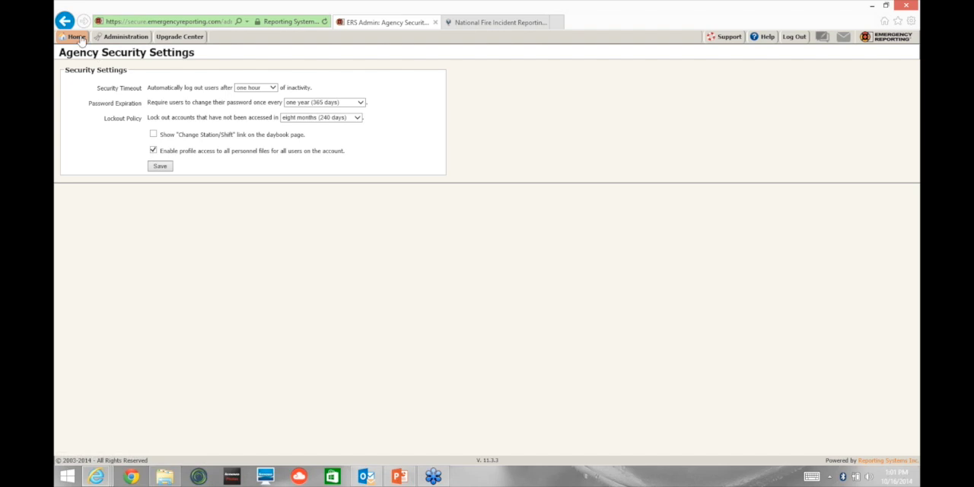
Step: Open the Upgrade Center and look through the Google Maps Integration, VISION Plus and CAD Integration offers
left_click(136, 38)
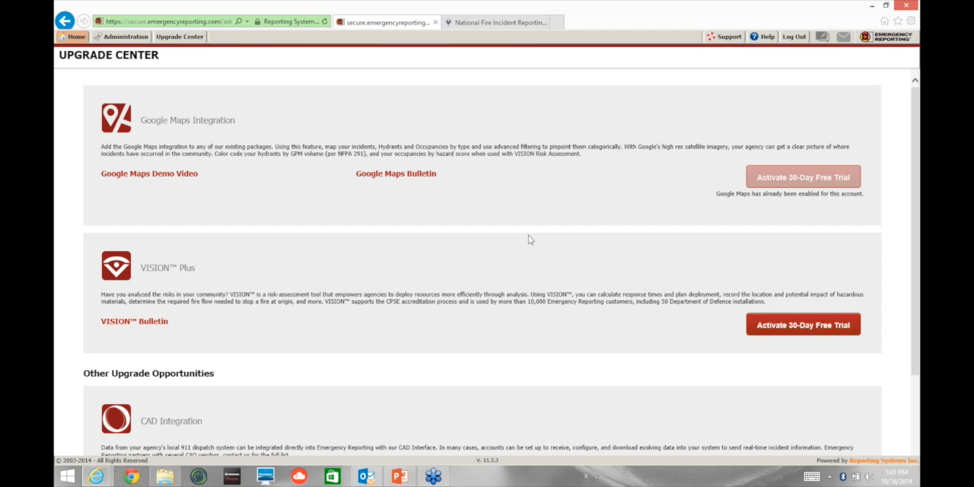
scroll(527, 239, "down", 2)
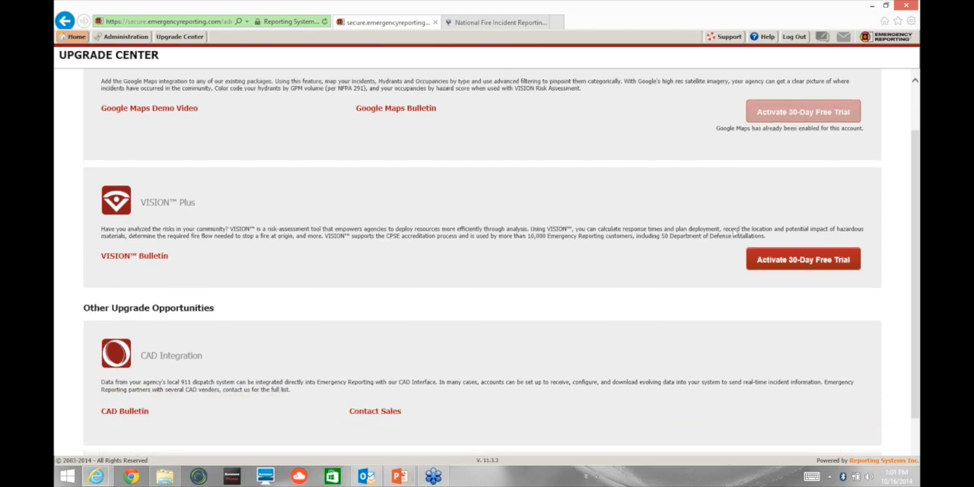
scroll(736, 232, "up", 2)
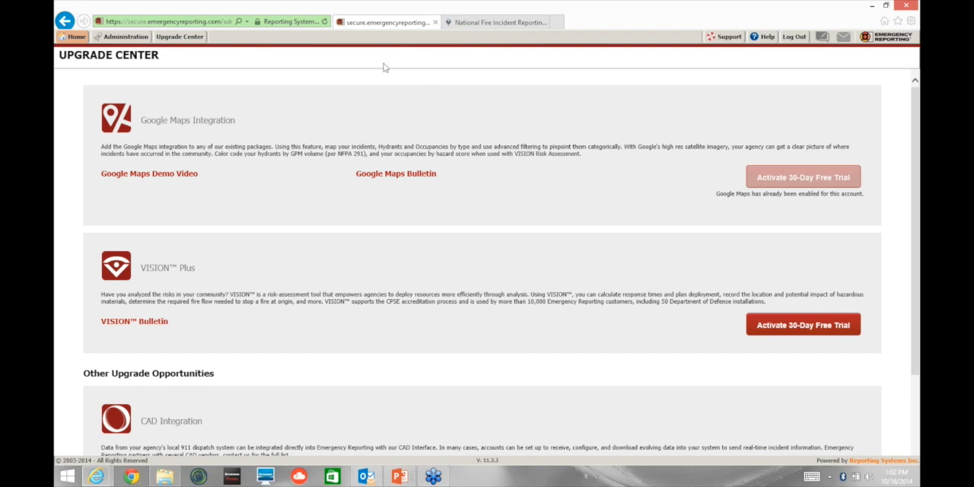
Step: Open the Incidents module from the home page and enlarge the incident list for easier reading
left_click(75, 38)
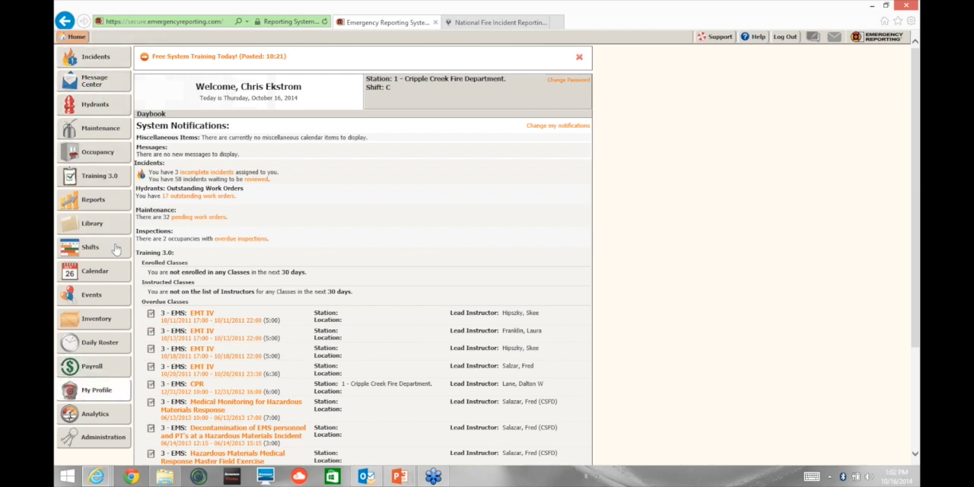
left_click(96, 58)
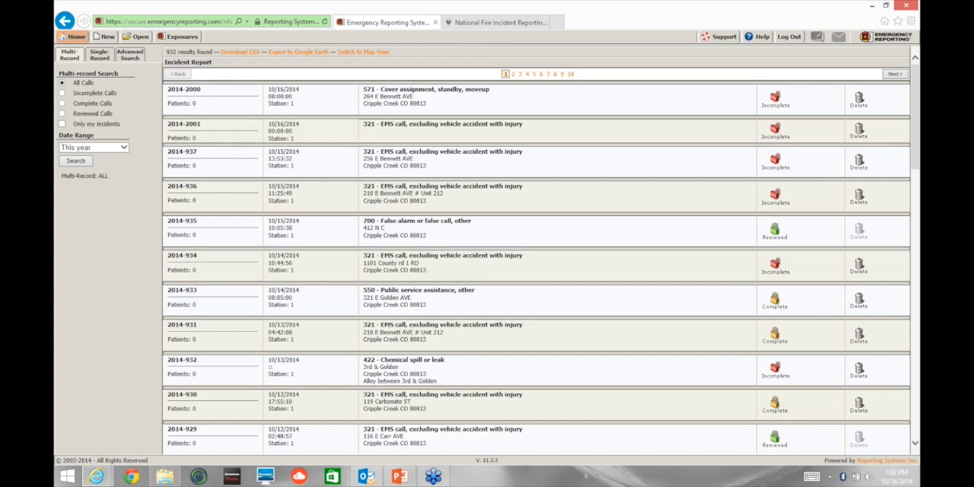
key("ctrl+plus")
key("ctrl+plus")
Step: Show the Date Range choices of the multi-record search, and open the Advanced Search options for incidents
scroll(487, 244, "up", 2)
left_click(129, 215)
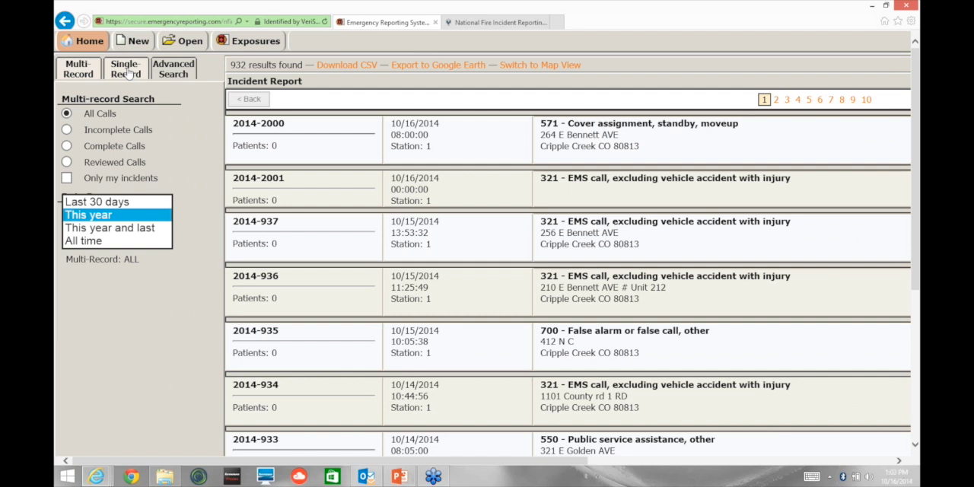
left_click(175, 71)
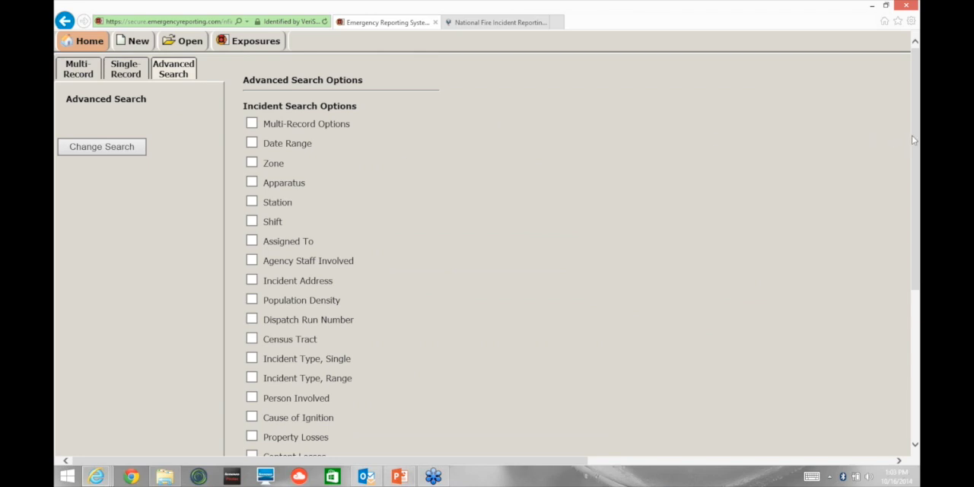
Step: Look through the incident and EMS criteria offered in the Advanced Search options
left_click_drag(913, 137, 914, 282)
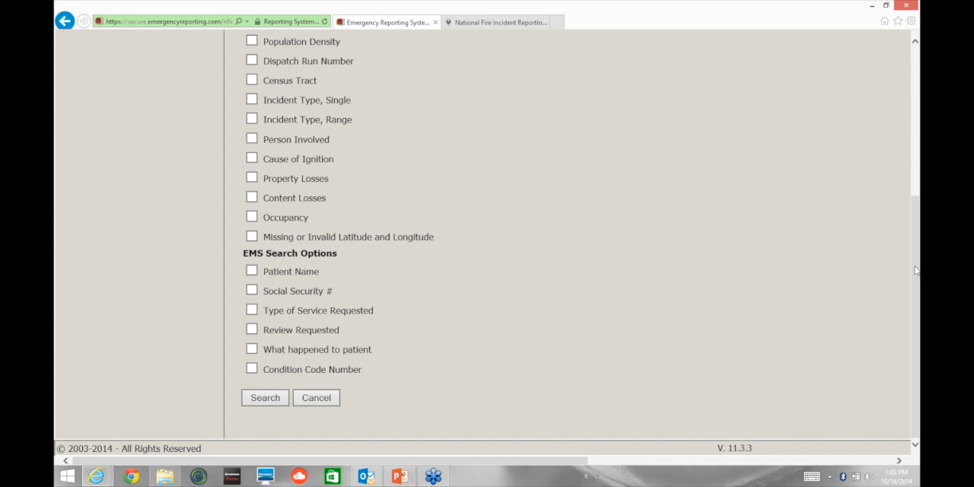
left_click_drag(917, 269, 918, 132)
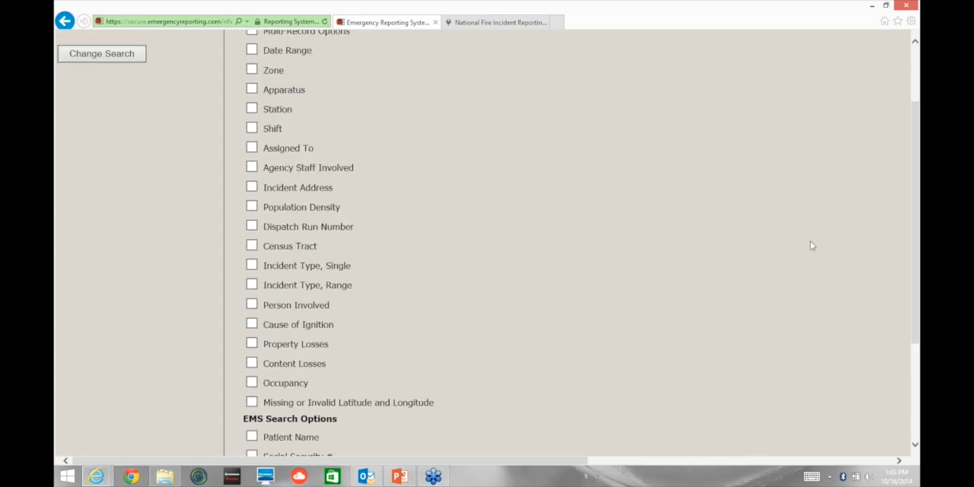
left_click_drag(918, 216, 918, 158)
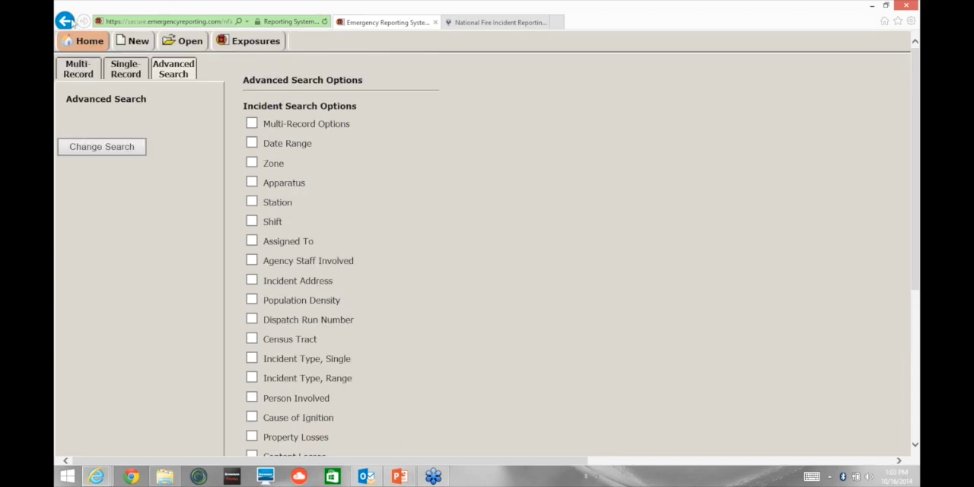
Step: Open the Reports favorites and create the Average Turnout Time per Shift for Date Range report for the year 2014
mouse_move(79, 51)
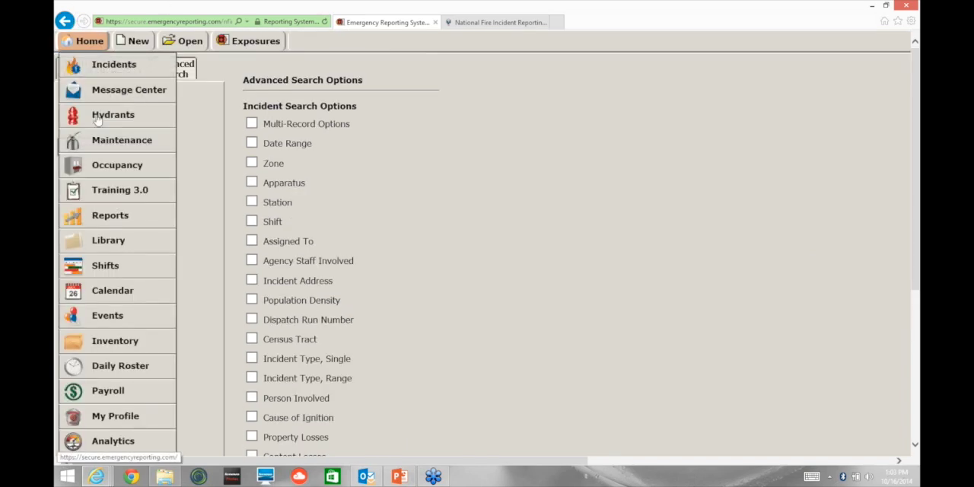
left_click(111, 217)
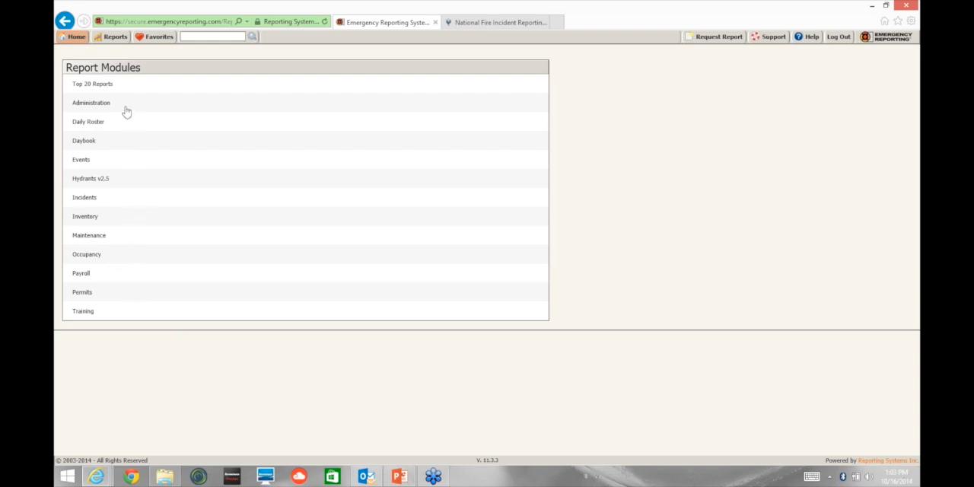
left_click(157, 38)
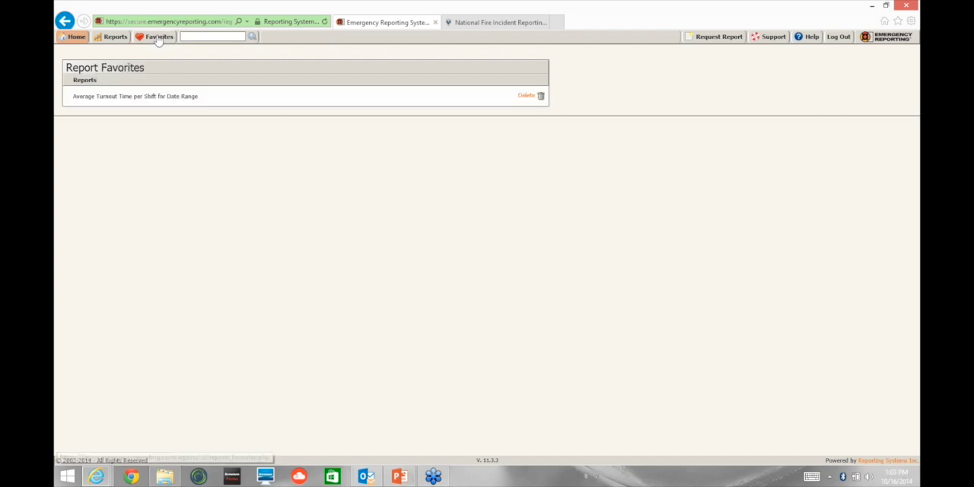
left_click(113, 97)
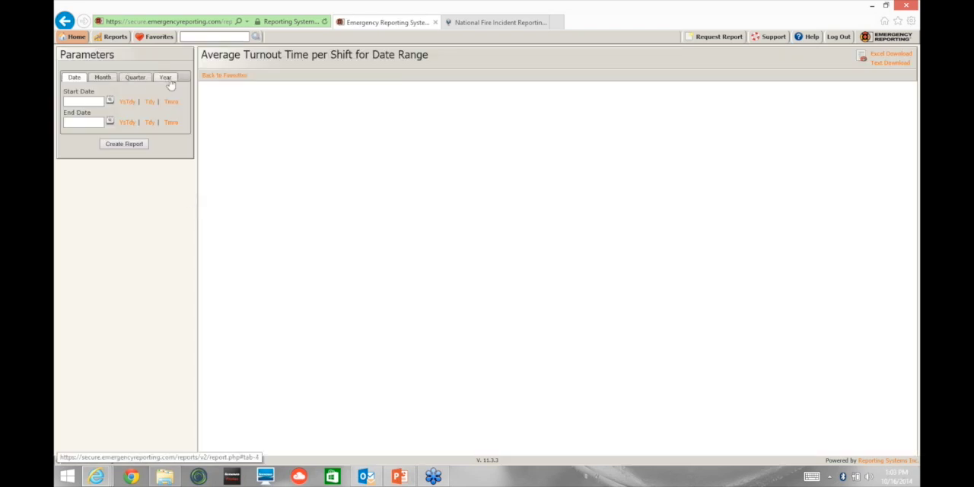
left_click(166, 77)
left_click(124, 114)
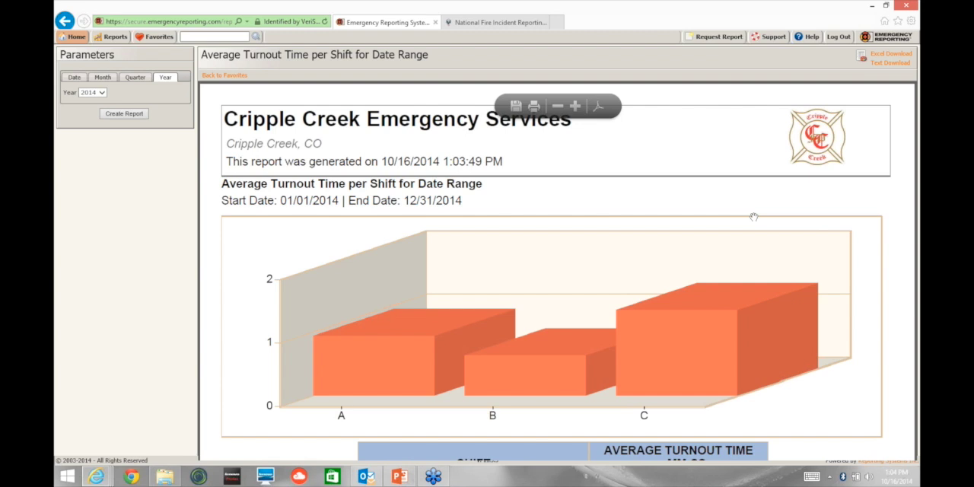
Step: Examine the turnout time chart and the table of average turnout times per shift in the report
scroll(836, 355, "down", 3)
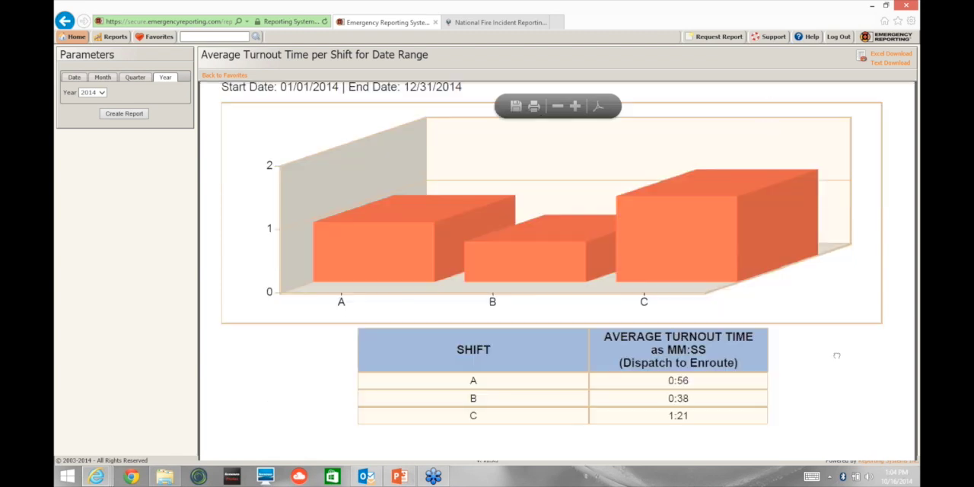
scroll(811, 209, "down", 4)
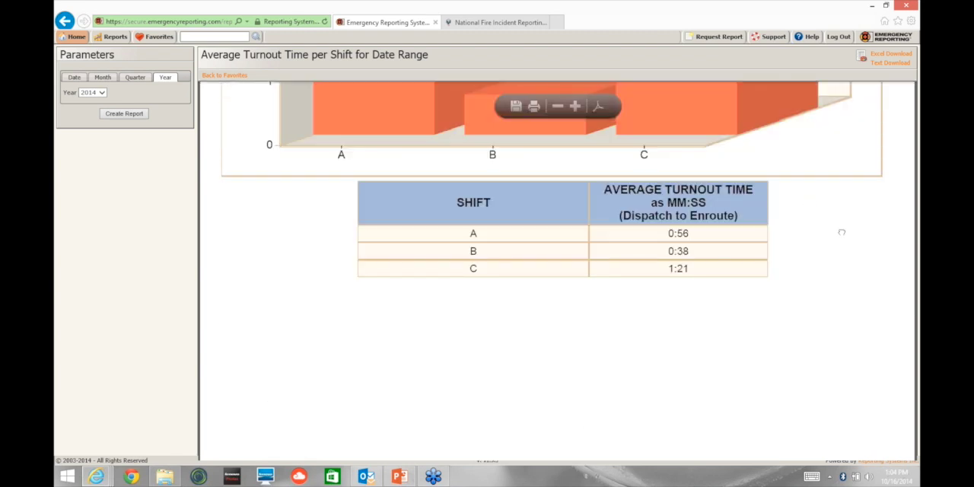
scroll(841, 232, "up", 3)
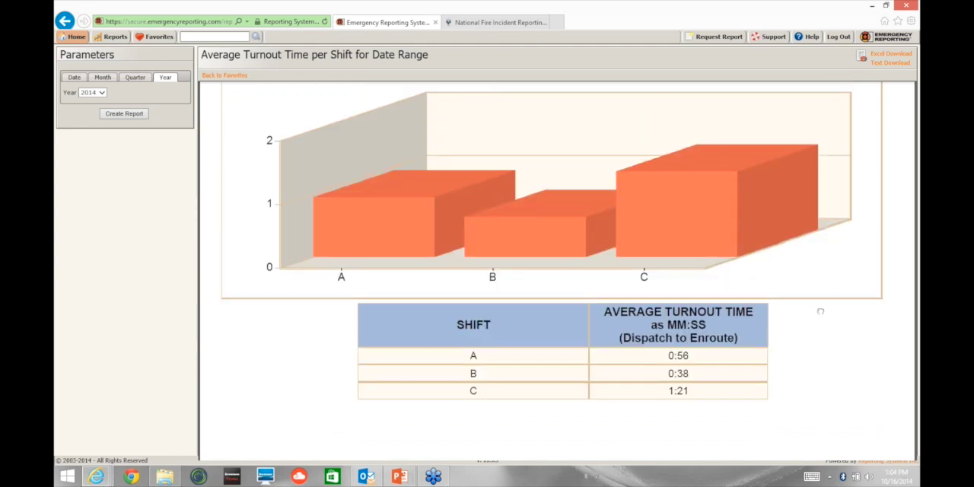
scroll(820, 311, "up", 2)
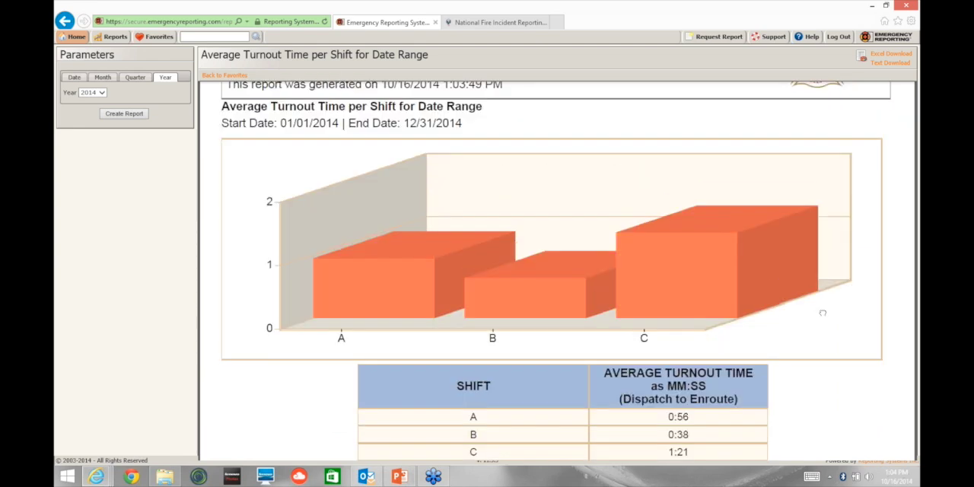
scroll(824, 319, "down", 1)
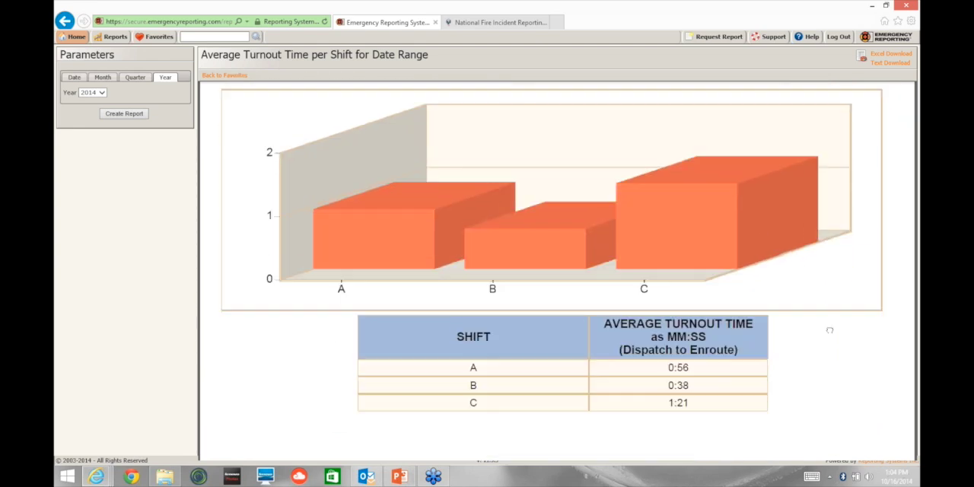
scroll(840, 378, "up", 2)
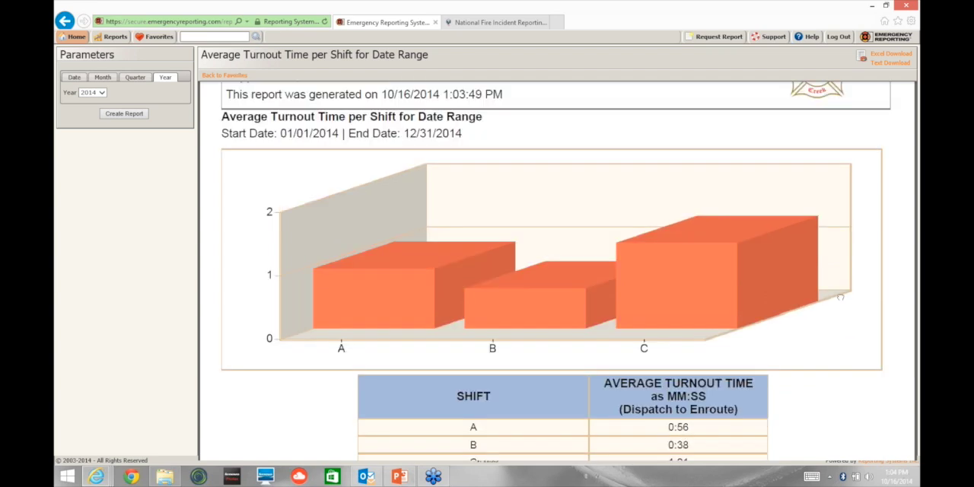
scroll(839, 297, "up", 2)
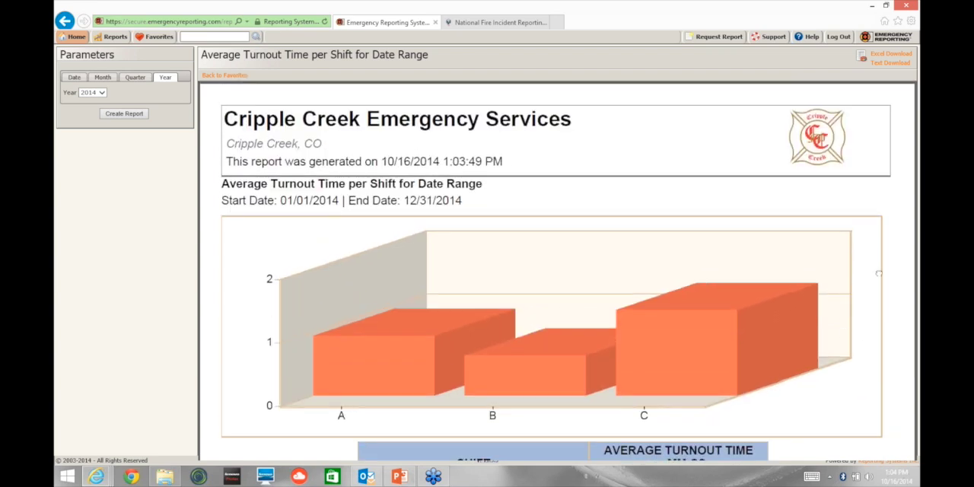
scroll(879, 263, "down", 2)
scroll(880, 249, "down", 3)
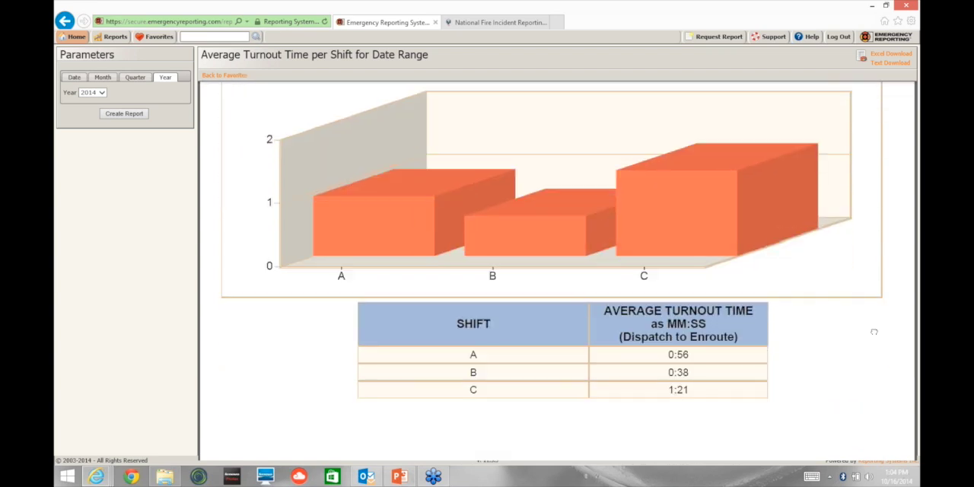
scroll(871, 301, "down", 1)
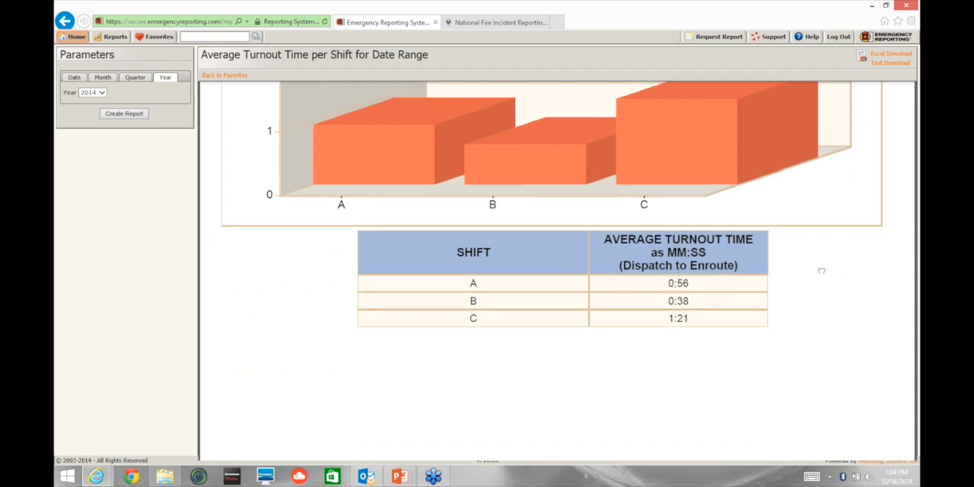
scroll(826, 335, "up", 1)
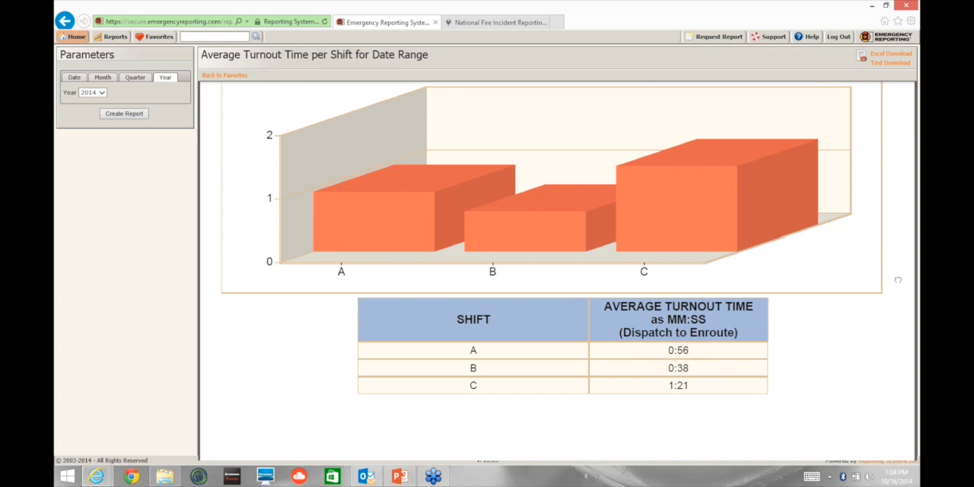
scroll(898, 280, "up", 1)
scroll(699, 223, "up", 1)
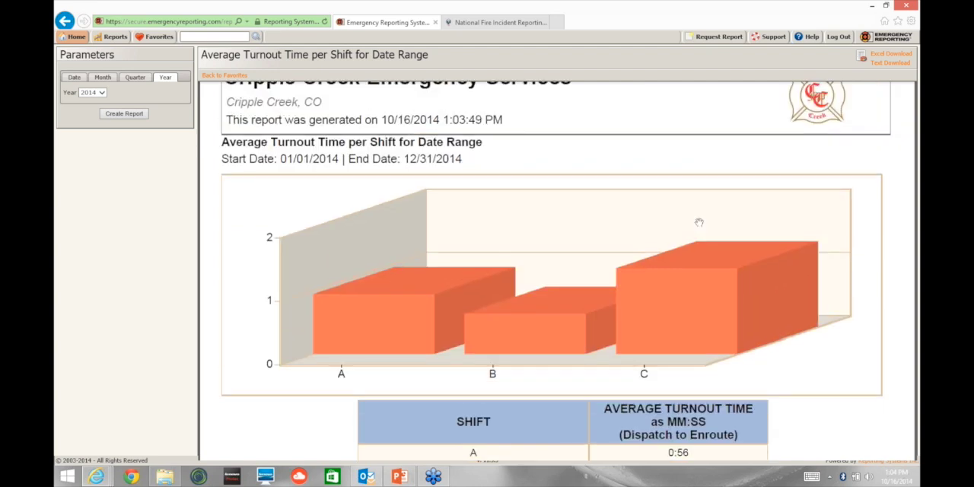
scroll(698, 222, "down", 1)
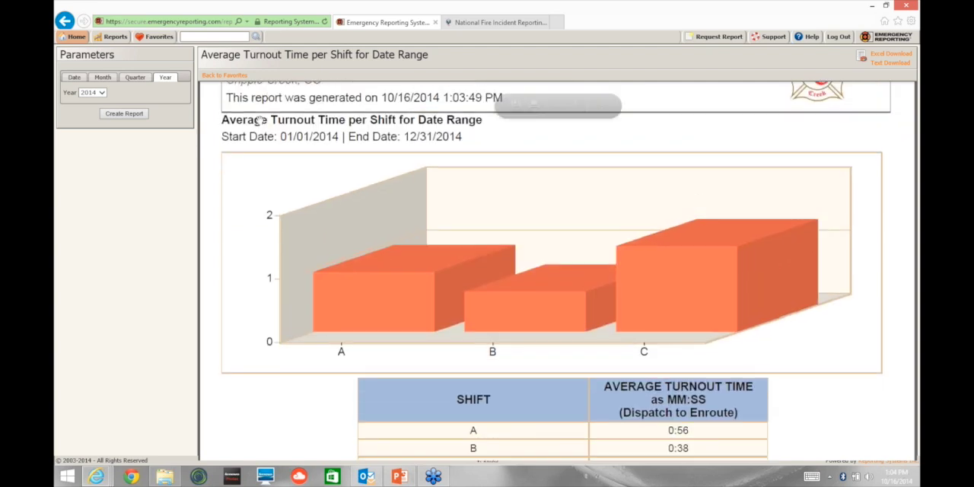
Step: Open the Incident List per User-Defined Field for Date Range for Station report from the Incidents Custom Fields category
left_click(107, 41)
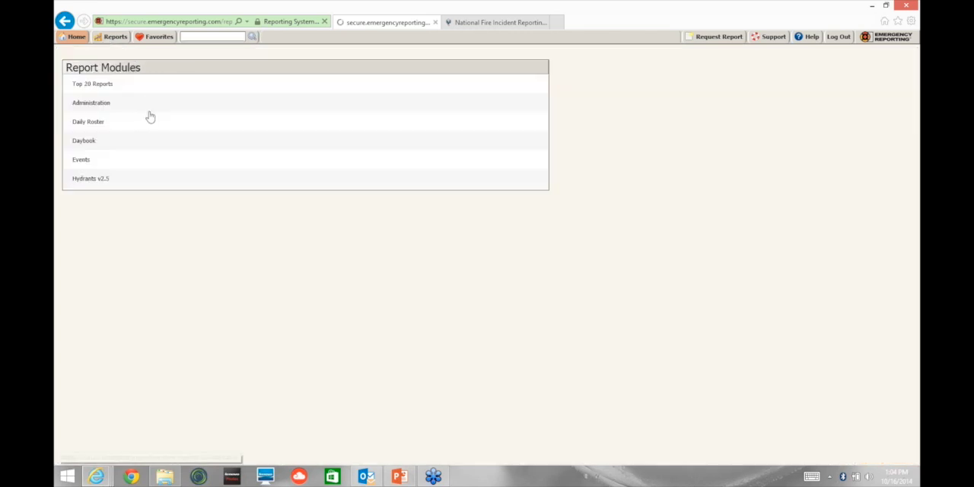
mouse_move(81, 36)
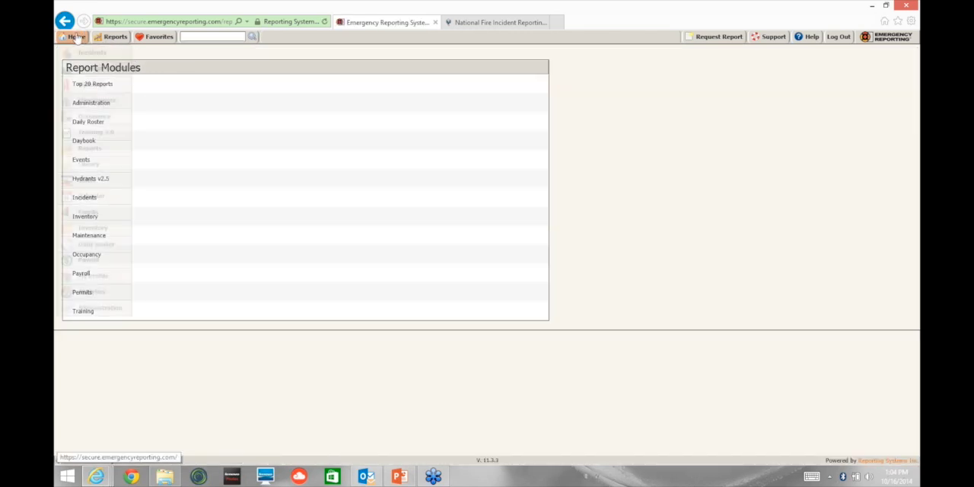
left_click(89, 150)
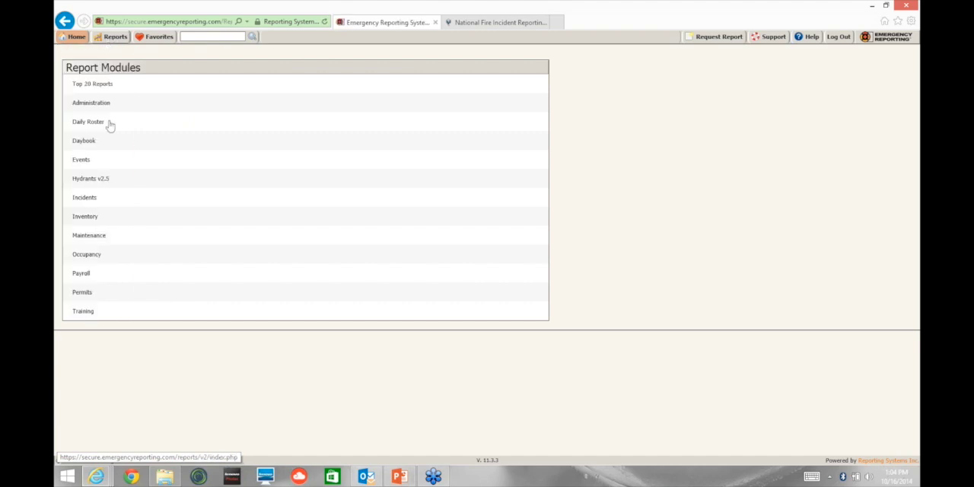
left_click(88, 201)
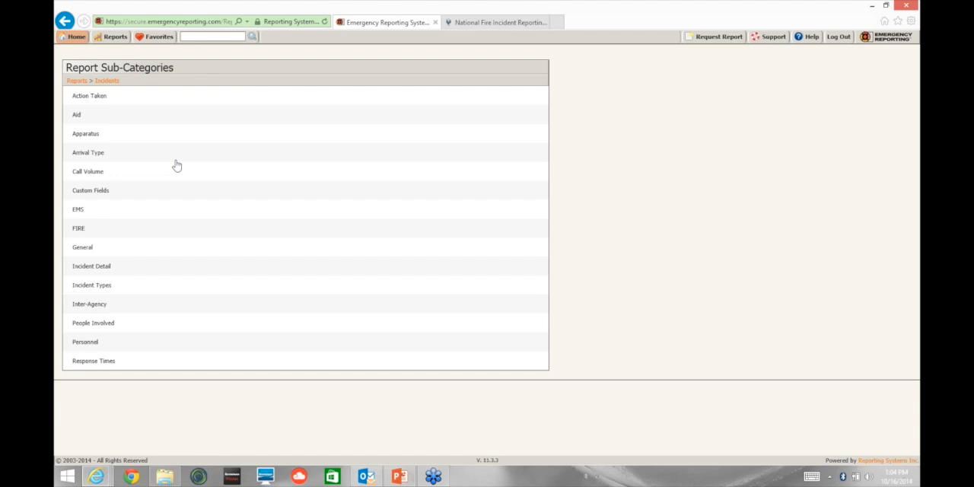
scroll(176, 166, "up", 4)
scroll(176, 165, "up", 2)
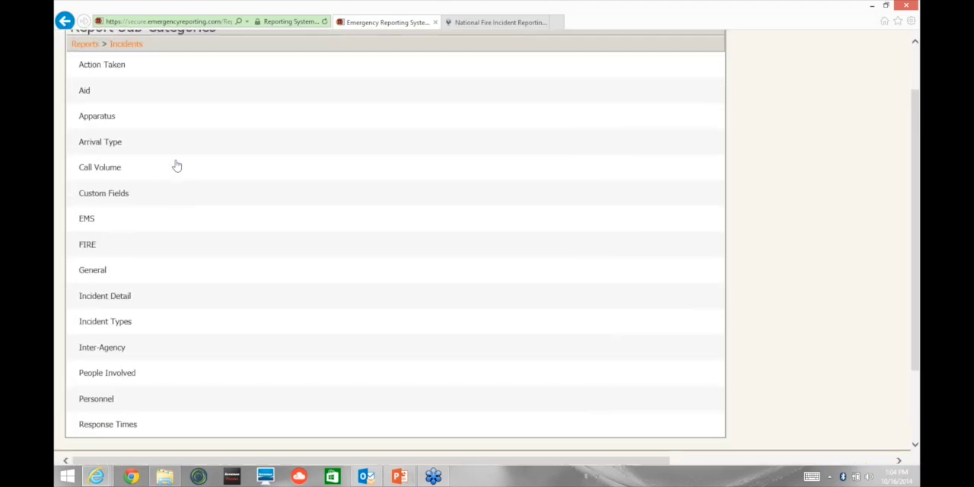
scroll(176, 165, "down", 1)
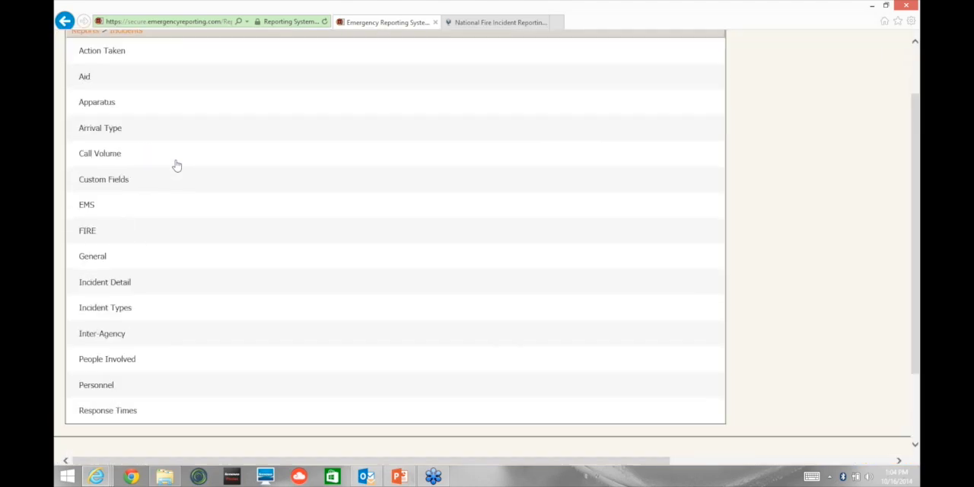
left_click(97, 180)
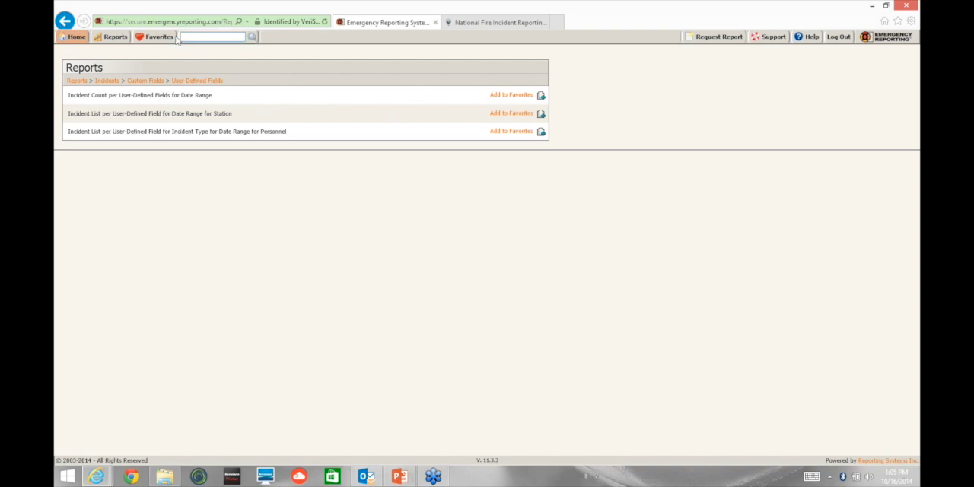
left_click(130, 118)
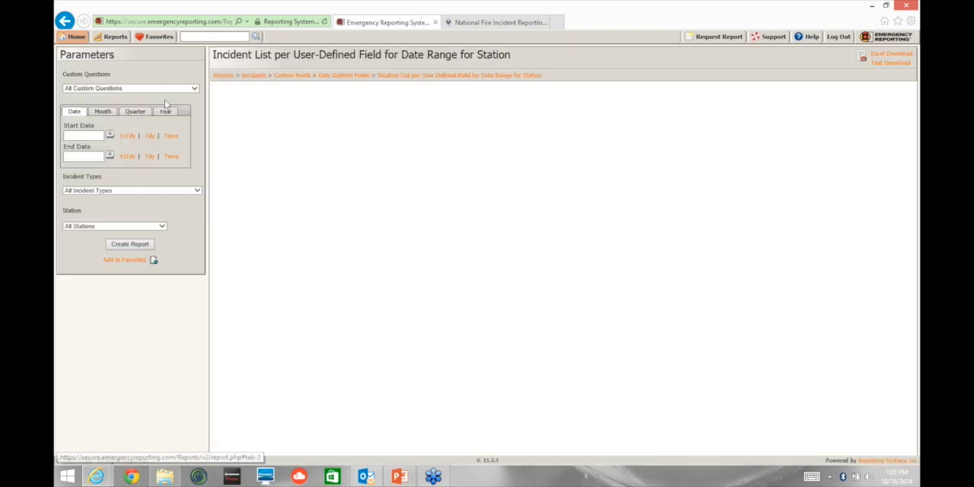
Step: Try a multiple selection of custom questions with "Is this a gaming related call?" and cancel the selection
left_click(126, 89)
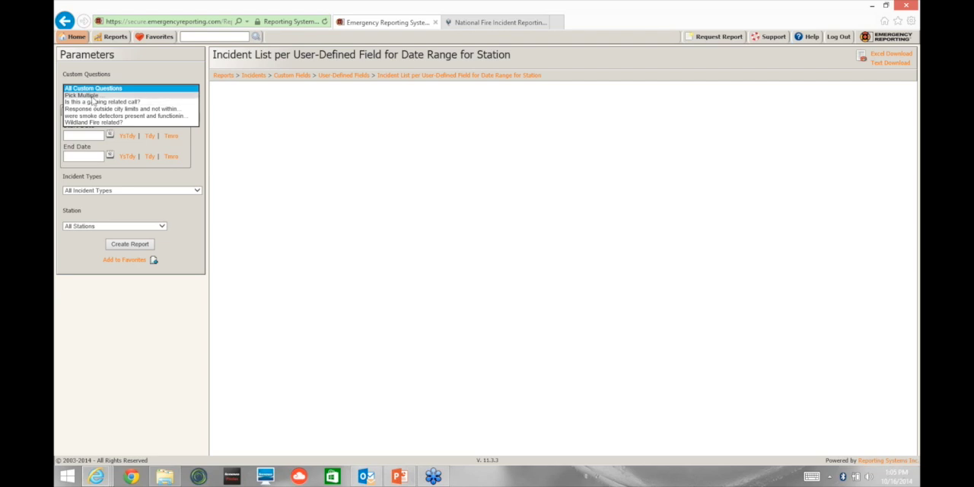
left_click(90, 95)
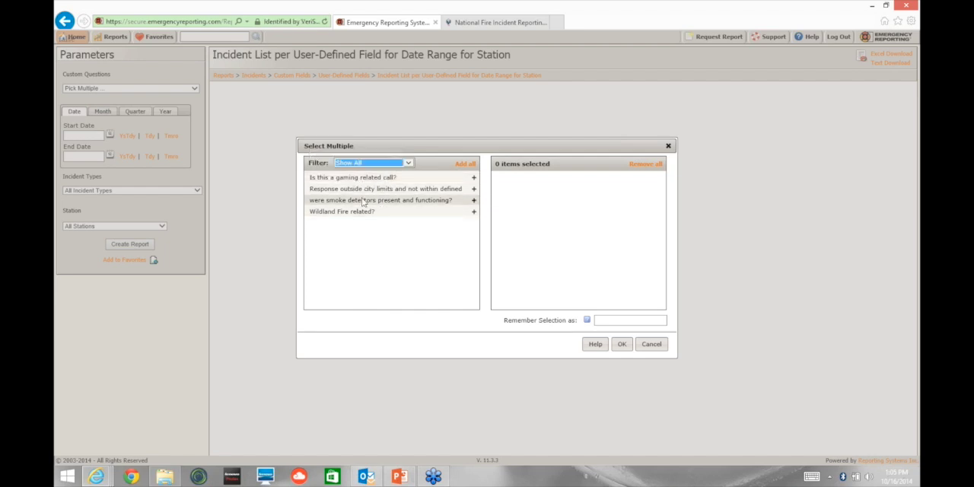
left_click(364, 179)
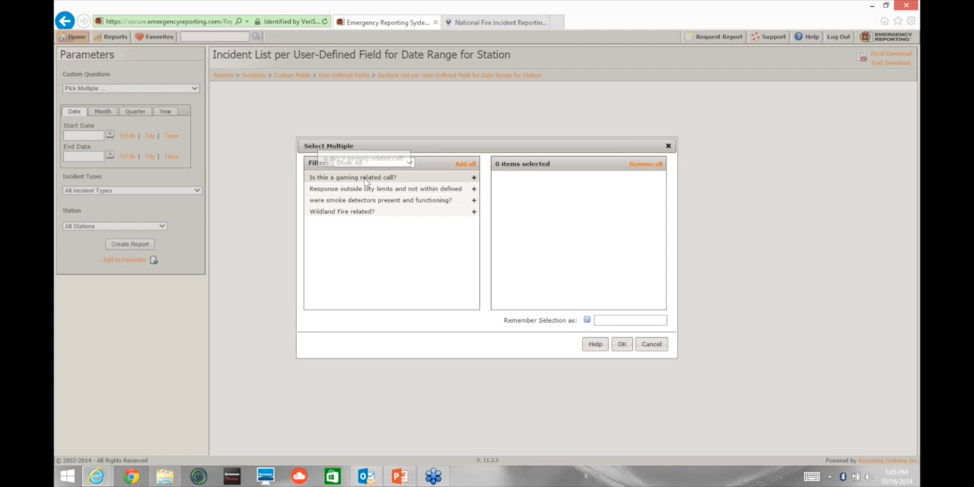
left_click(473, 177)
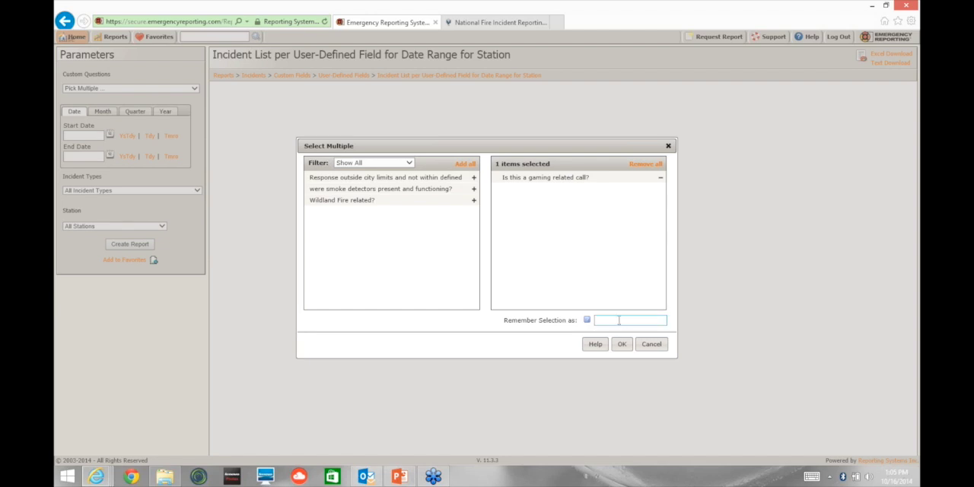
left_click(653, 345)
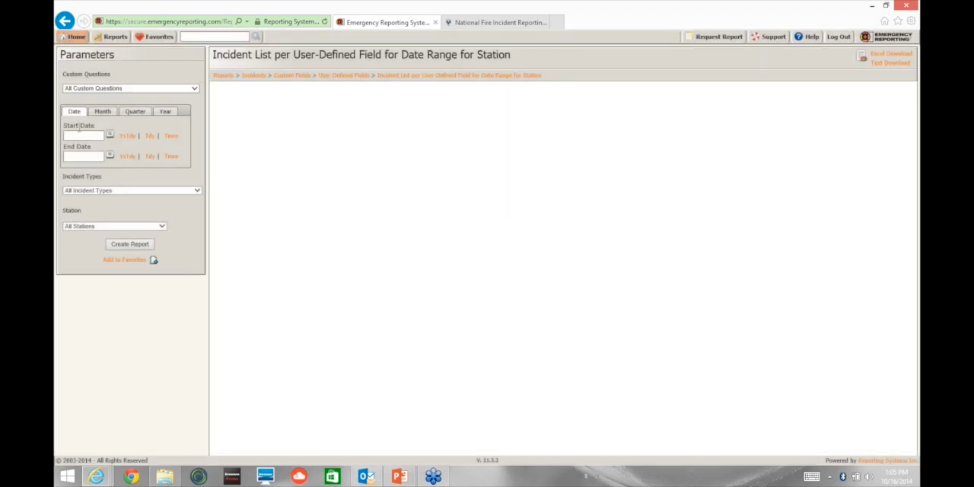
Step: Create the user-defined field incident list for the year 2014 with all custom questions, all incident types and all stations
left_click(166, 112)
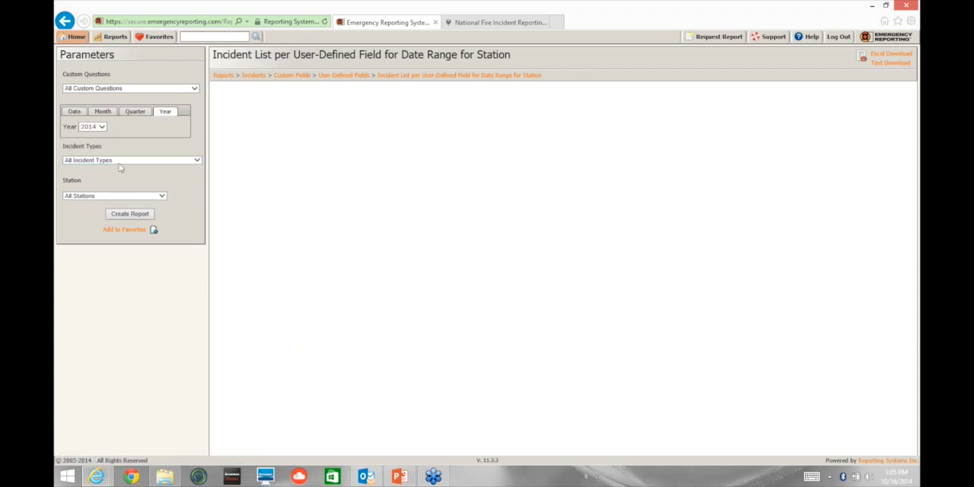
left_click(122, 160)
left_click(114, 161)
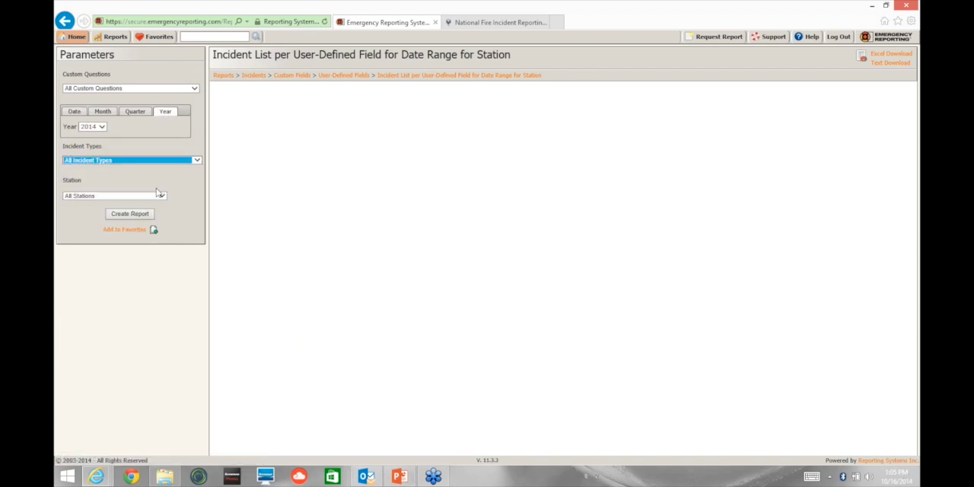
left_click(140, 220)
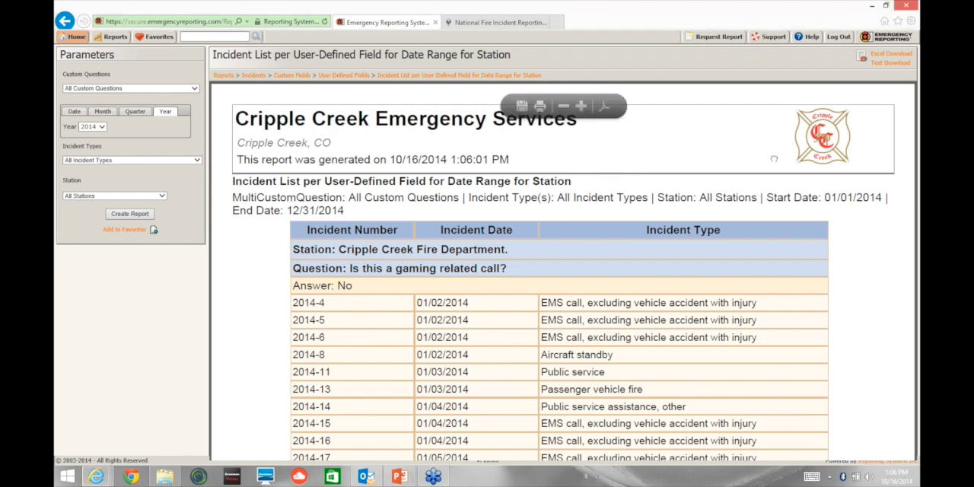
Step: Examine the incidents answered No to "Is this a gaming related call?" through to their total in the report
scroll(773, 159, "down", 5)
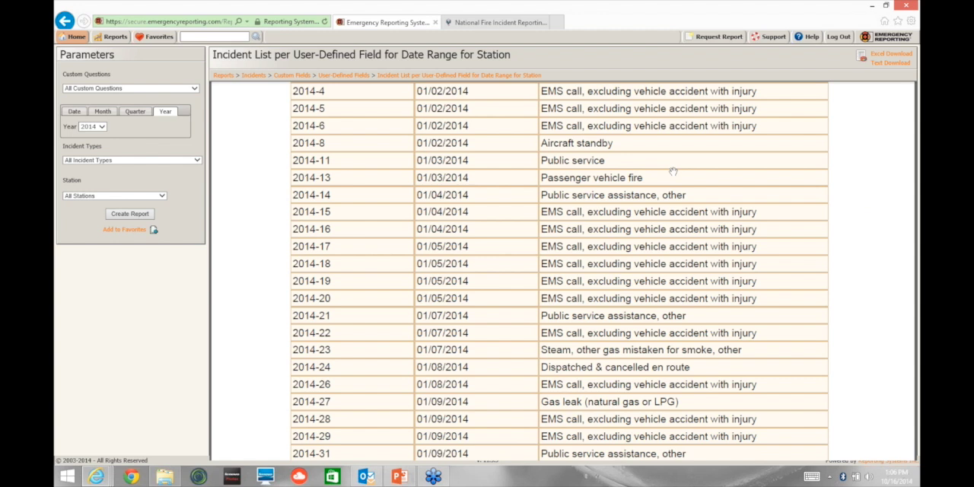
scroll(673, 171, "down", 5)
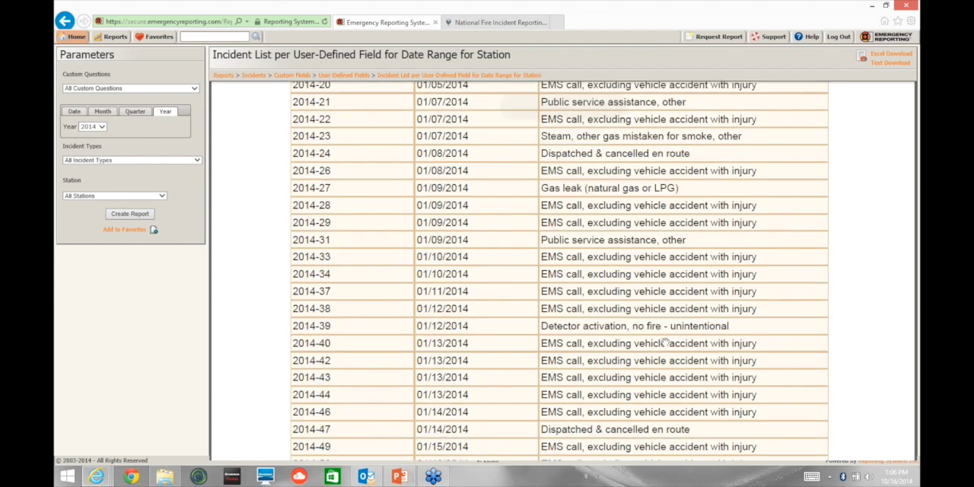
scroll(659, 363, "down", 7)
scroll(652, 383, "down", 3)
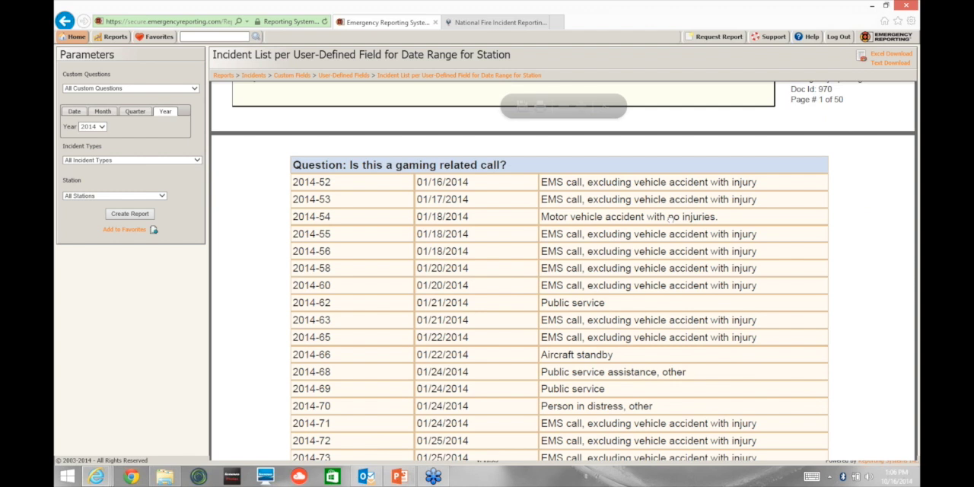
scroll(802, 349, "down", 4)
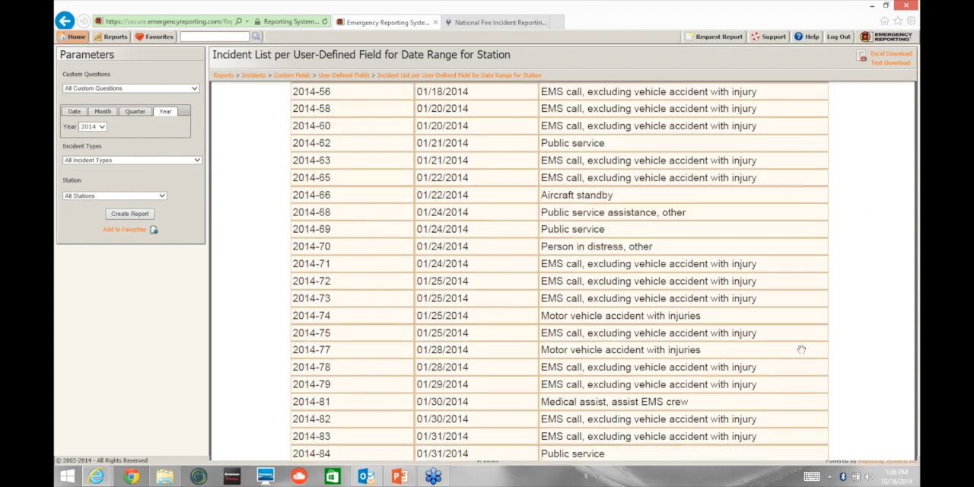
scroll(801, 350, "down", 10)
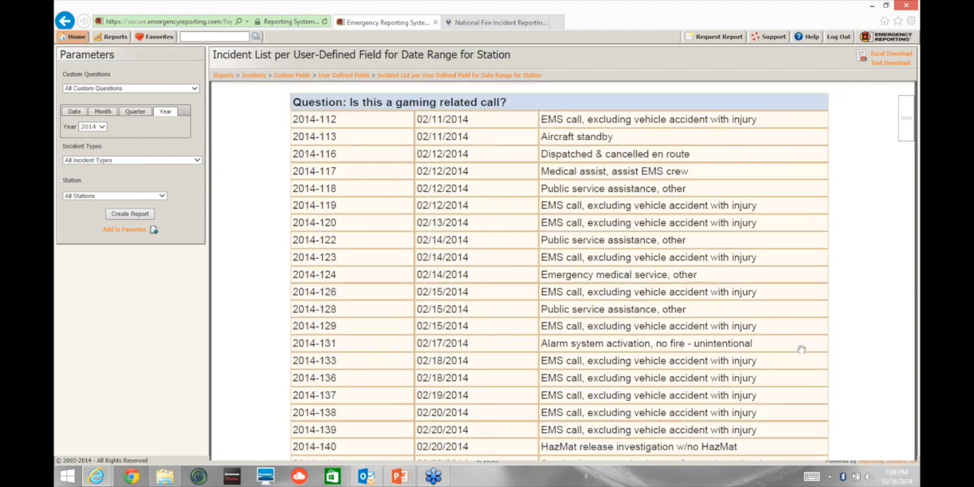
scroll(801, 349, "down", 10)
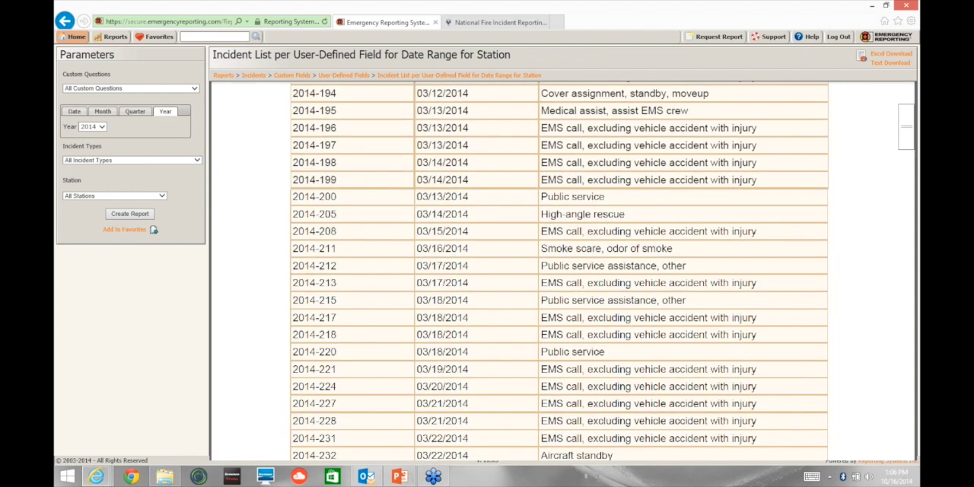
scroll(559, 270, "down", 10)
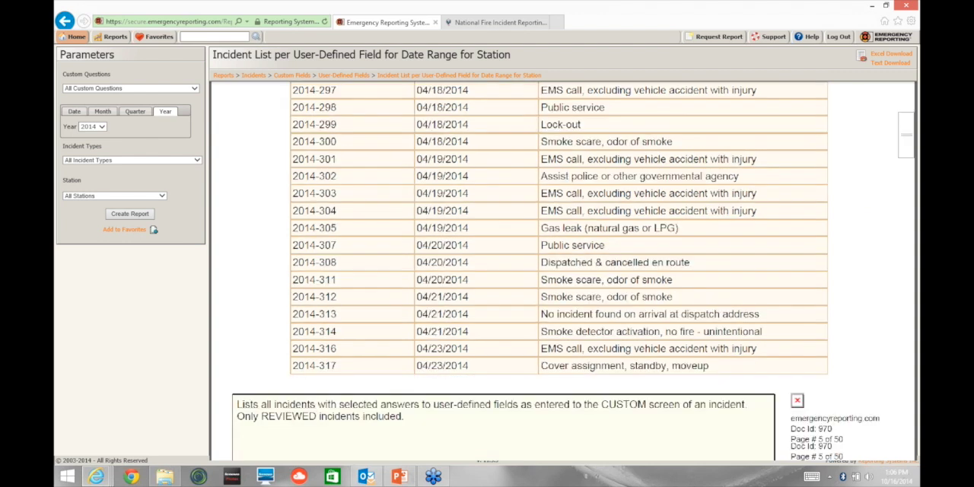
scroll(559, 270, "down", 10)
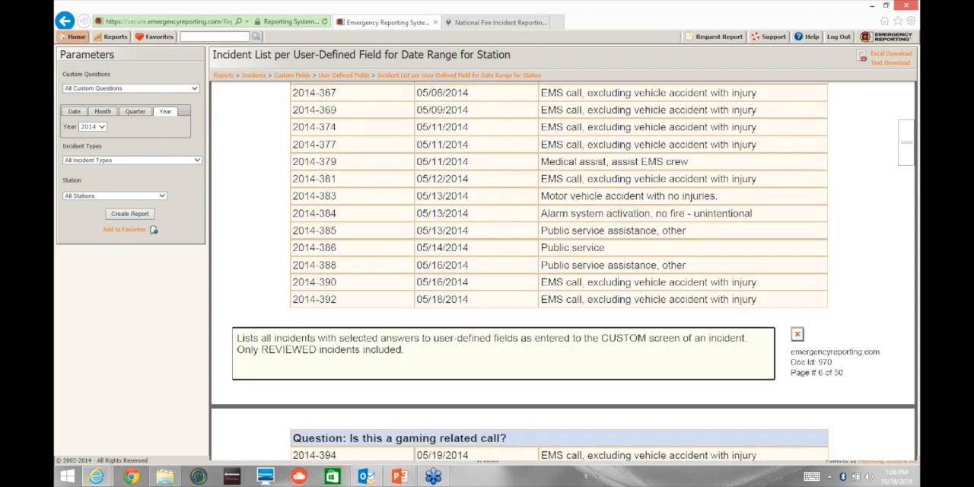
scroll(800, 349, "down", 10)
scroll(801, 349, "down", 10)
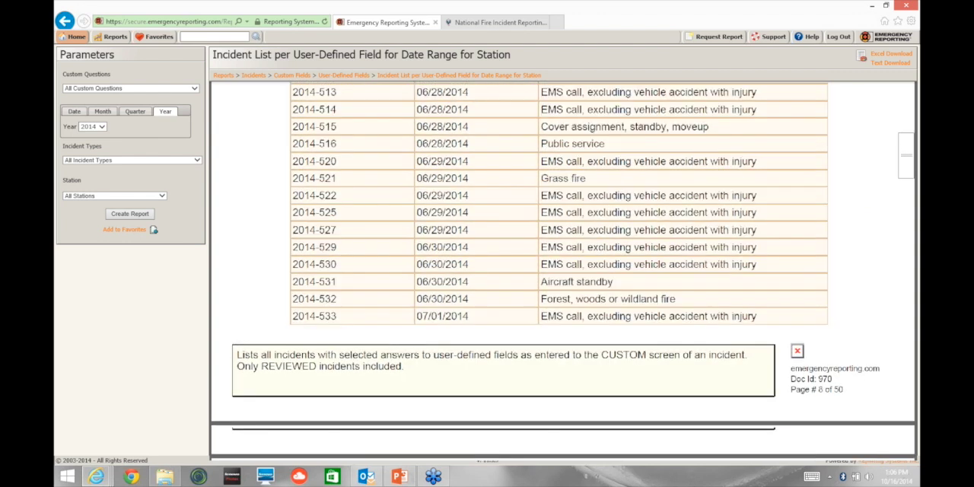
scroll(628, 439, "down", 10)
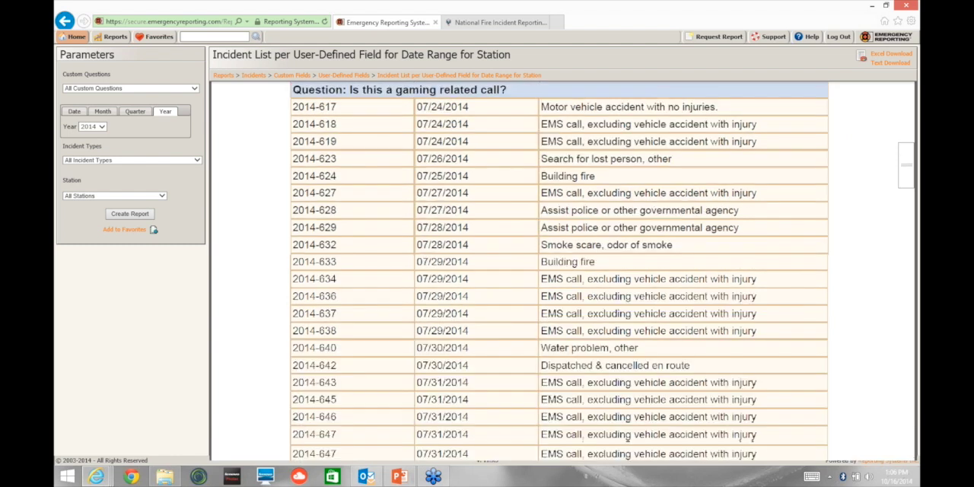
scroll(628, 439, "down", 10)
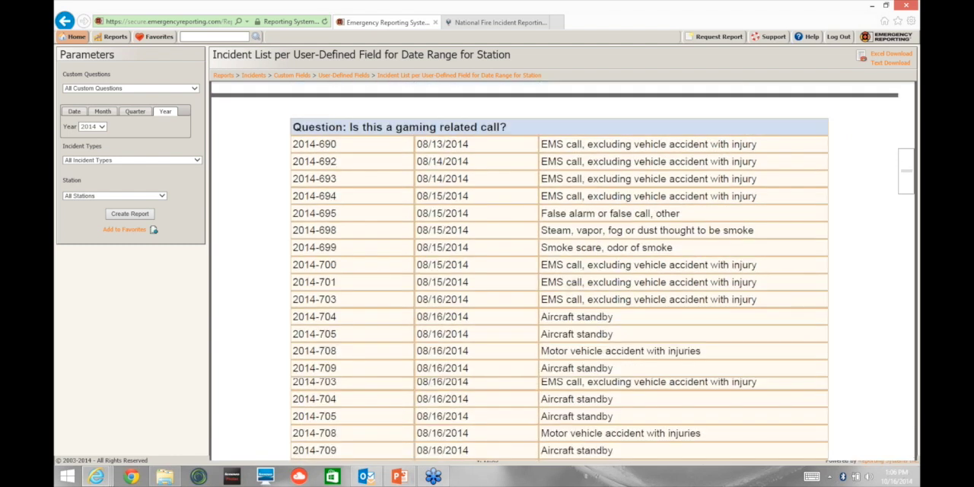
scroll(563, 289, "down", 10)
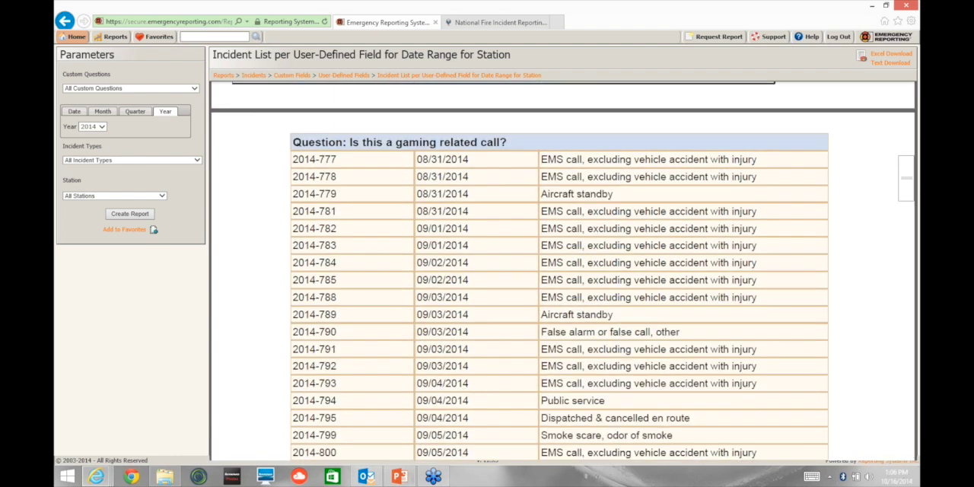
scroll(563, 289, "down", 10)
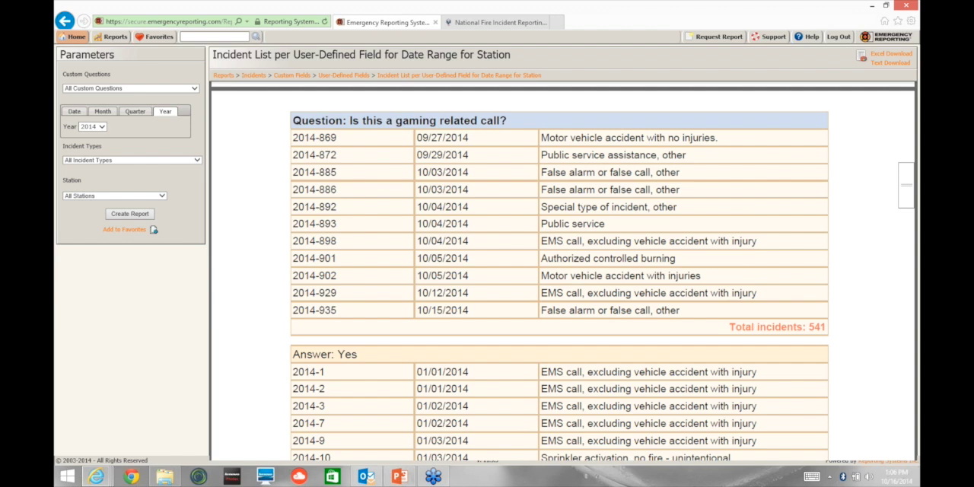
Step: Examine the incidents answered Yes to "Is this a gaming related call?" in the report
scroll(780, 272, "down", 1)
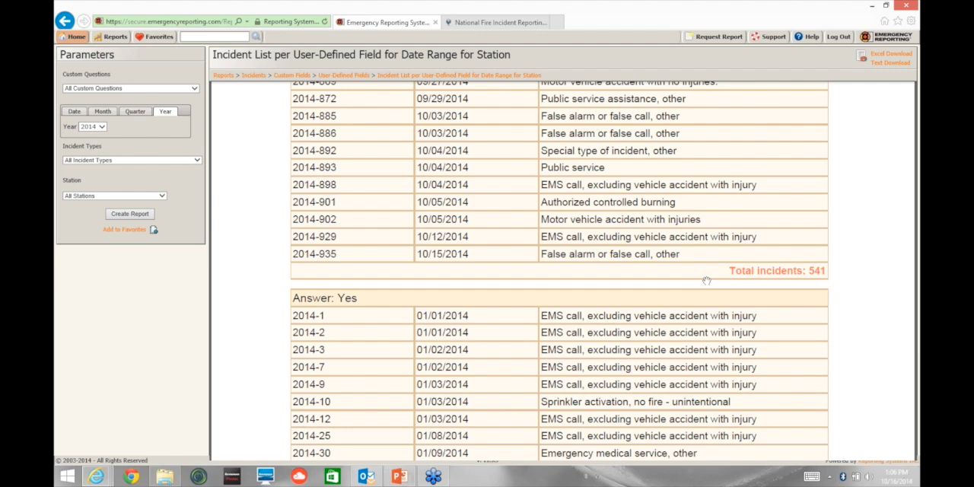
scroll(371, 240, "down", 3)
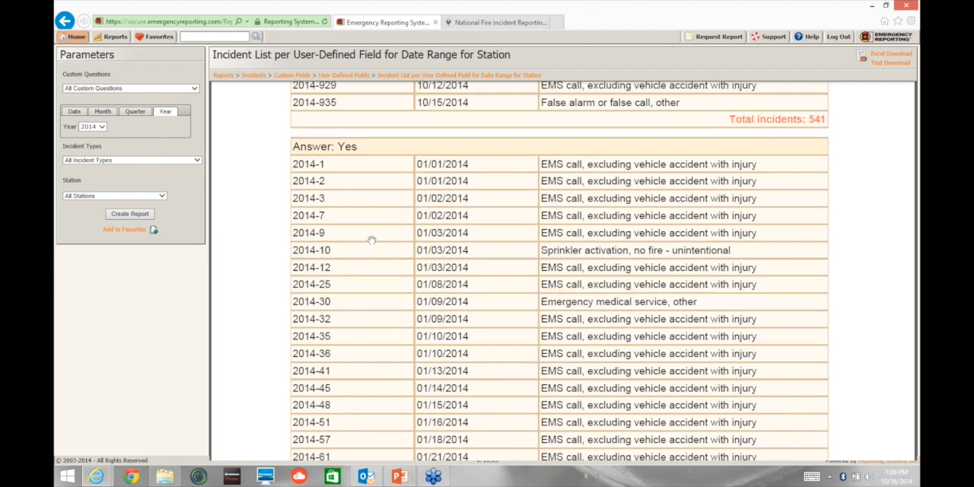
scroll(371, 240, "down", 1)
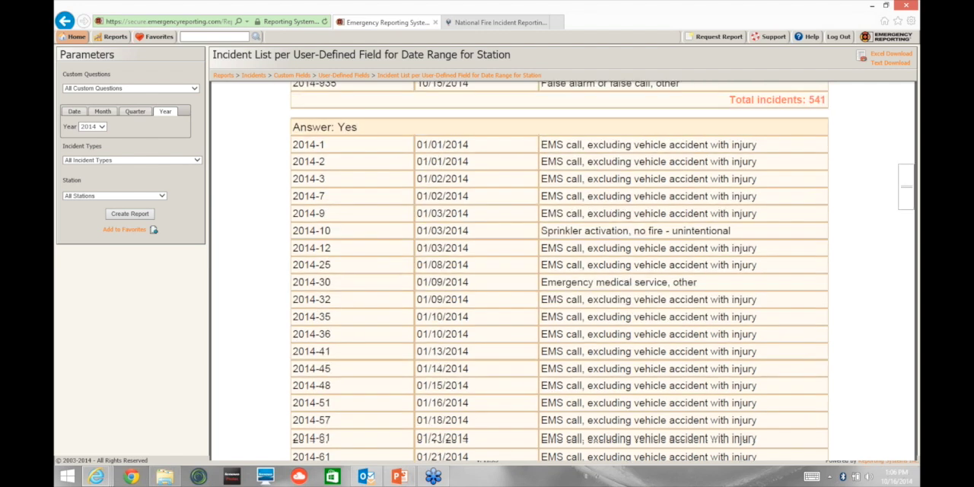
scroll(563, 270, "down", 5)
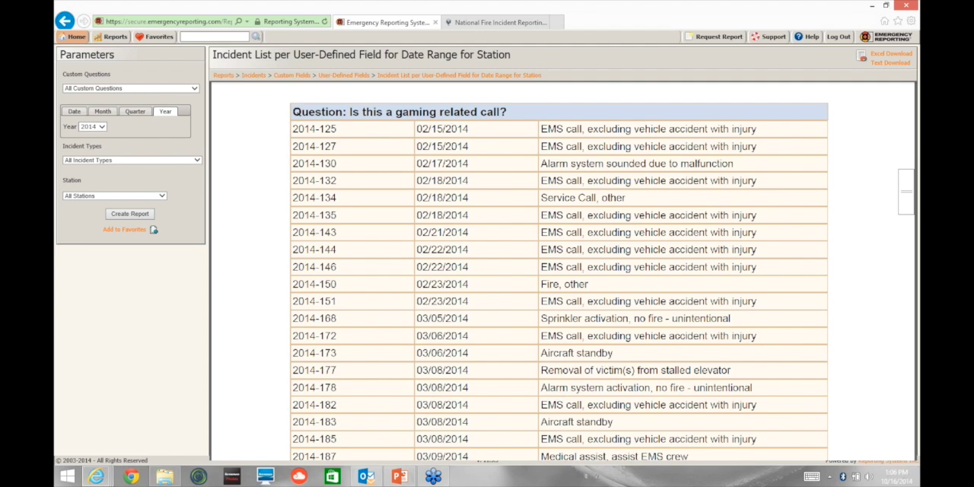
scroll(563, 271, "down", 5)
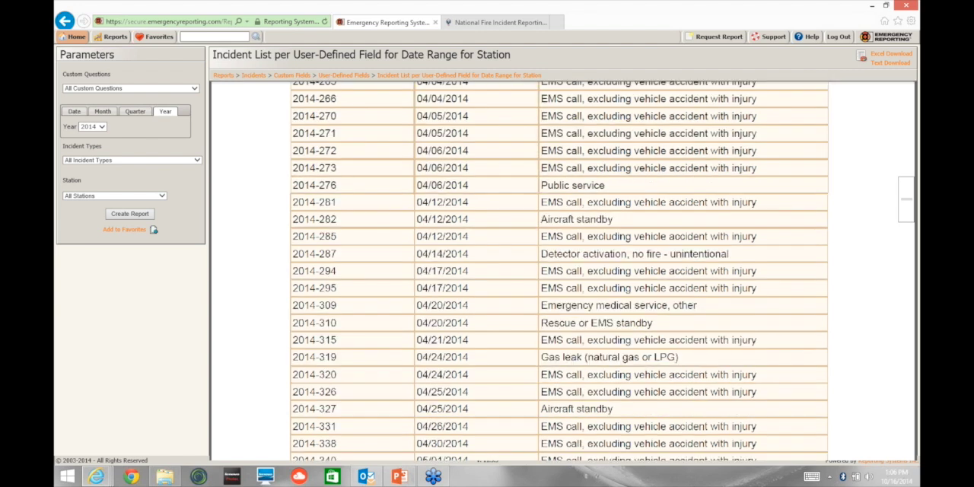
scroll(559, 271, "down", 5)
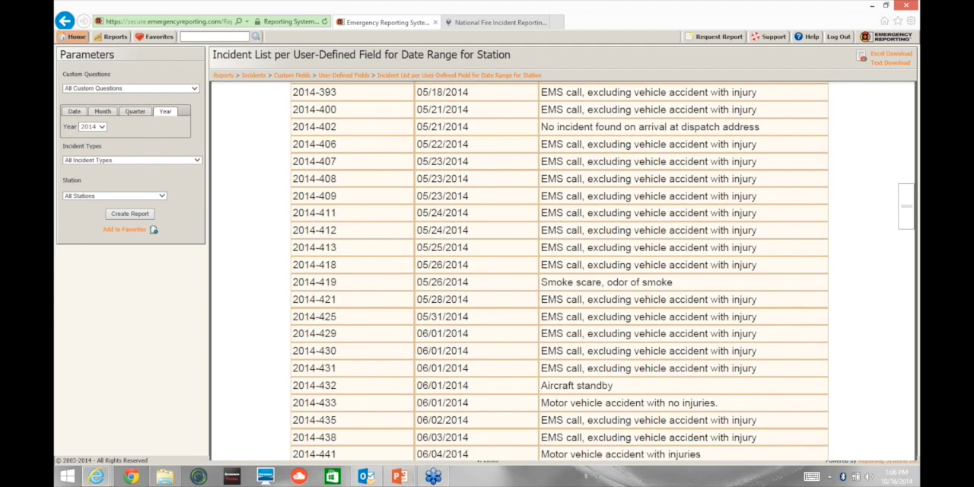
scroll(329, 294, "down", 5)
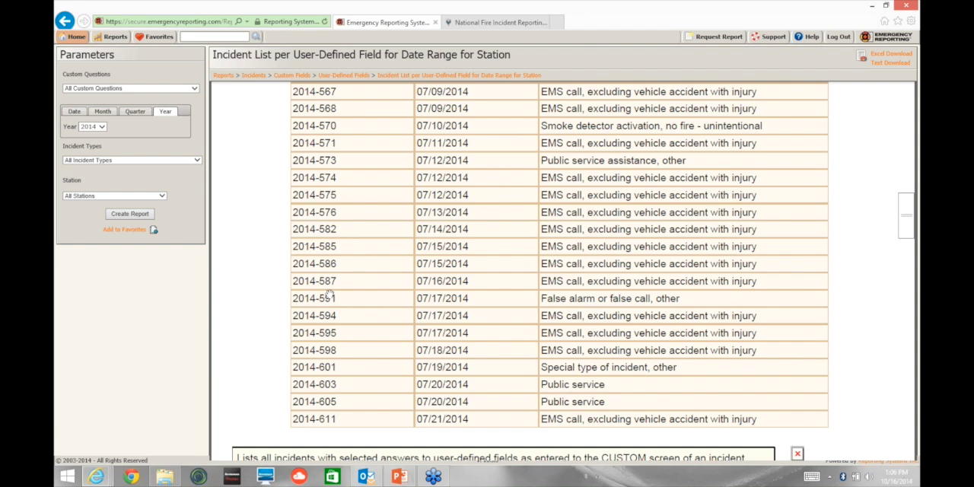
scroll(329, 295, "down", 4)
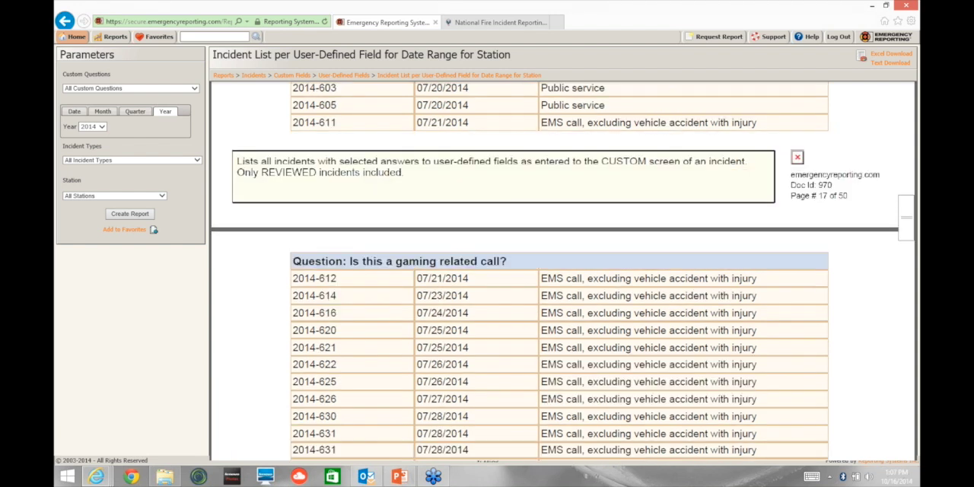
scroll(559, 271, "down", 4)
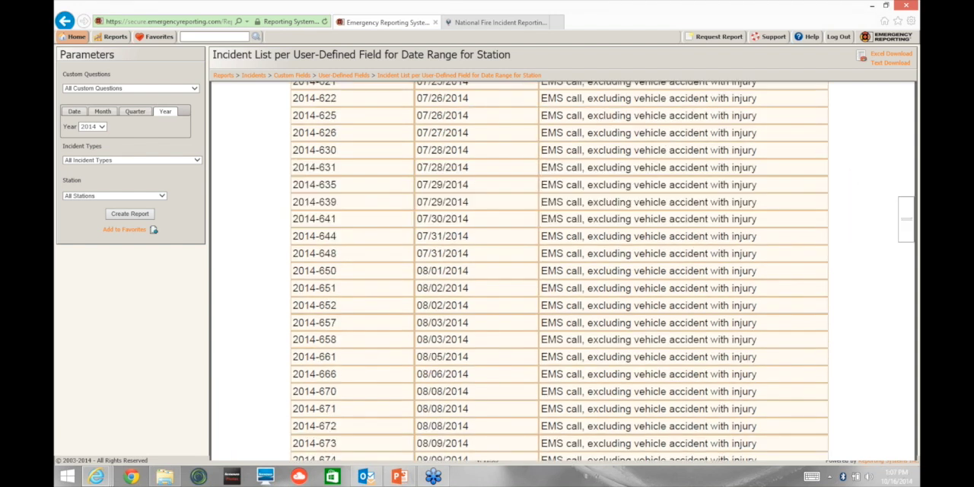
scroll(559, 271, "down", 4)
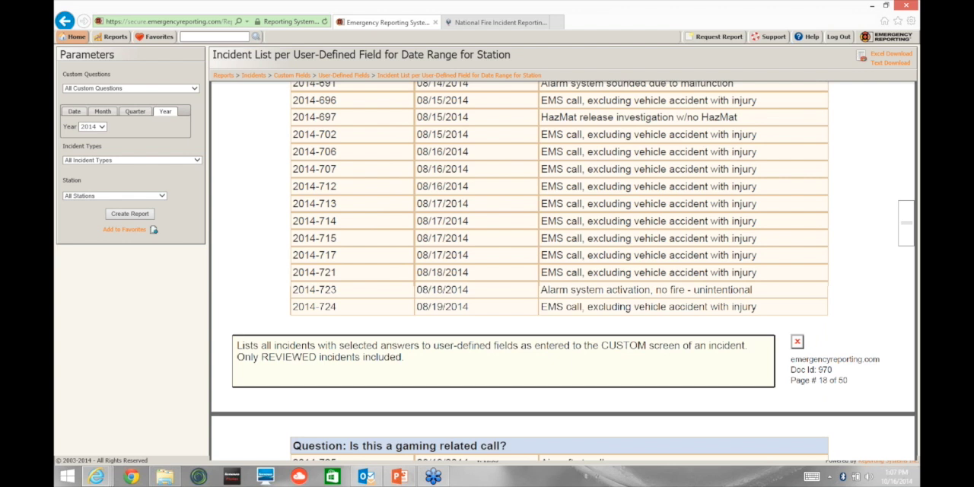
scroll(563, 271, "down", 10)
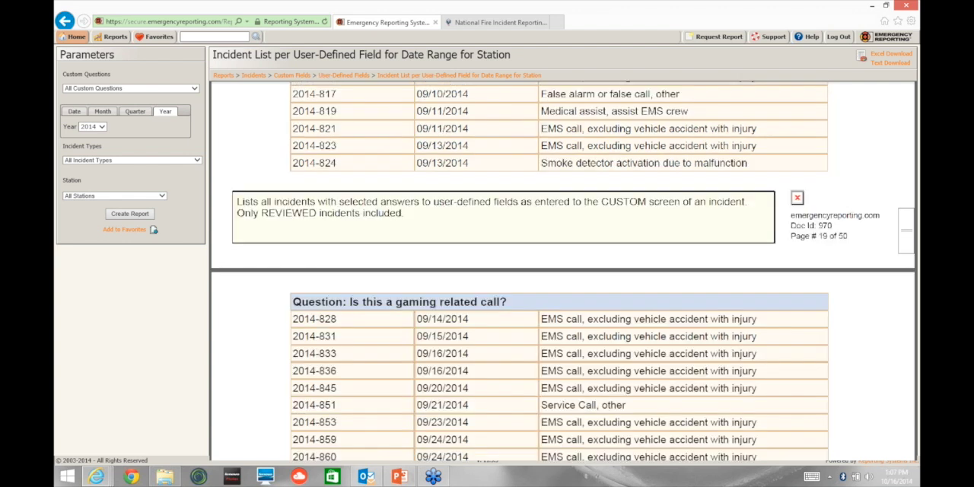
Step: Examine the incidents listed before the Yes answers to "Response outside city limits and not within defined fire protection district?" through to their total
scroll(563, 270, "down", 8)
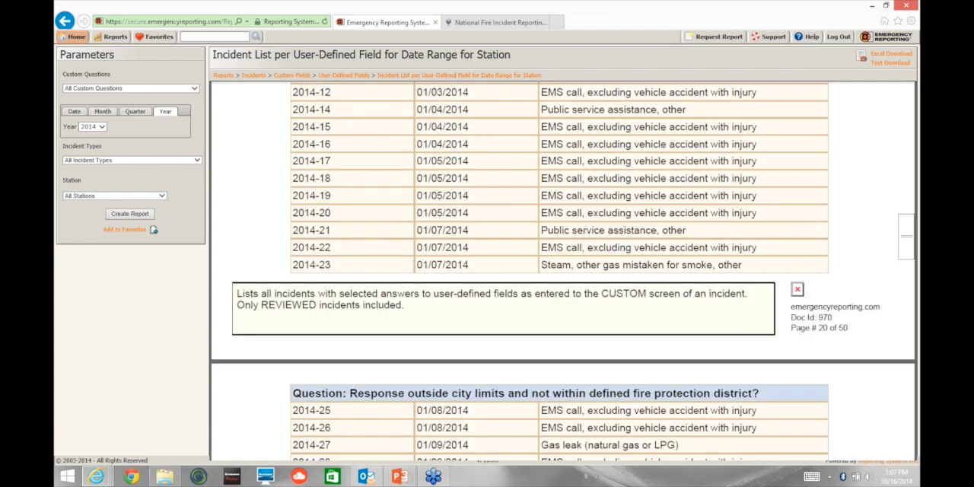
scroll(562, 271, "down", 10)
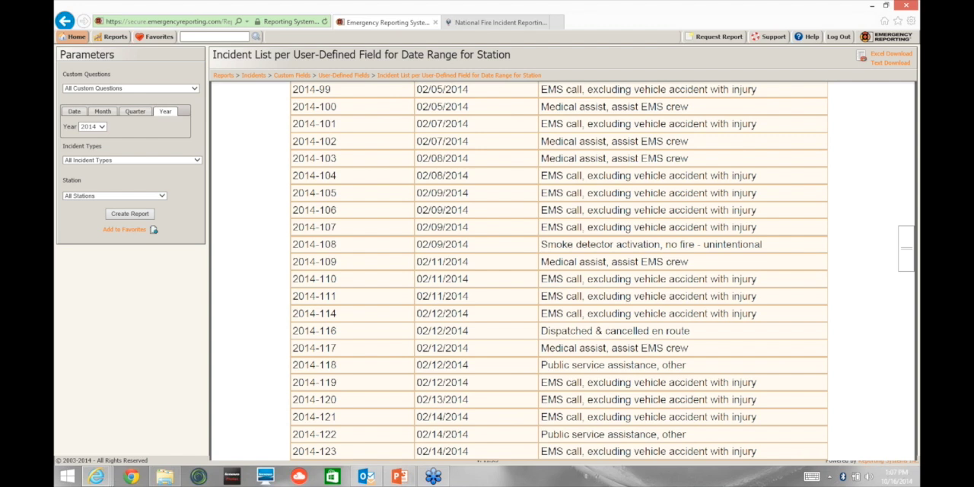
scroll(474, 308, "down", 10)
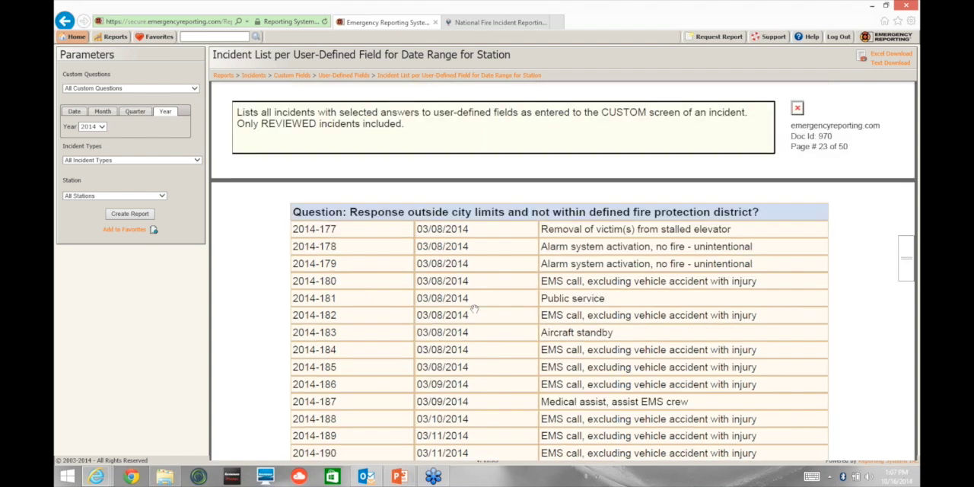
scroll(474, 308, "down", 10)
scroll(559, 271, "down", 15)
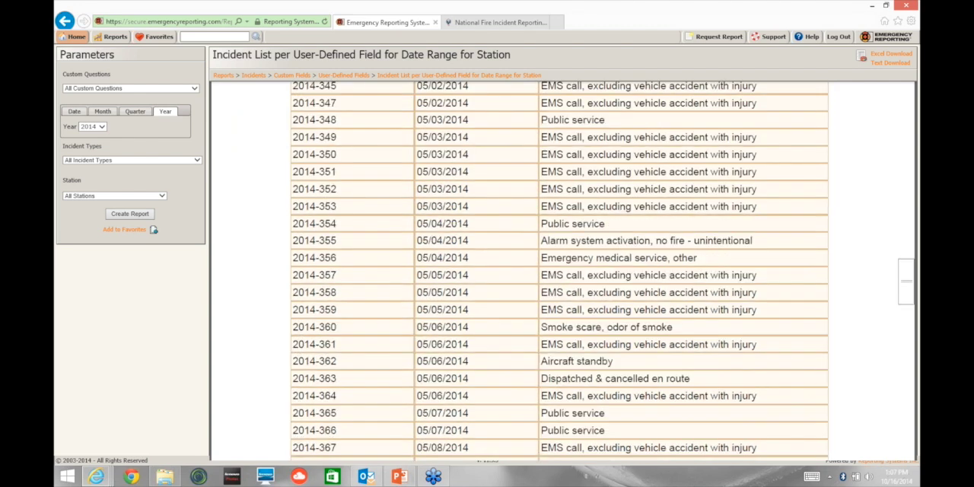
scroll(559, 271, "down", 15)
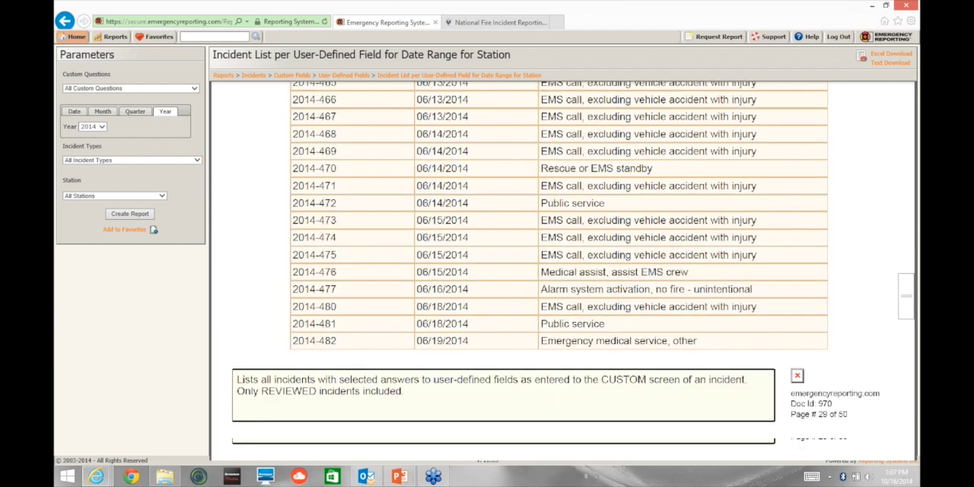
scroll(562, 271, "down", 15)
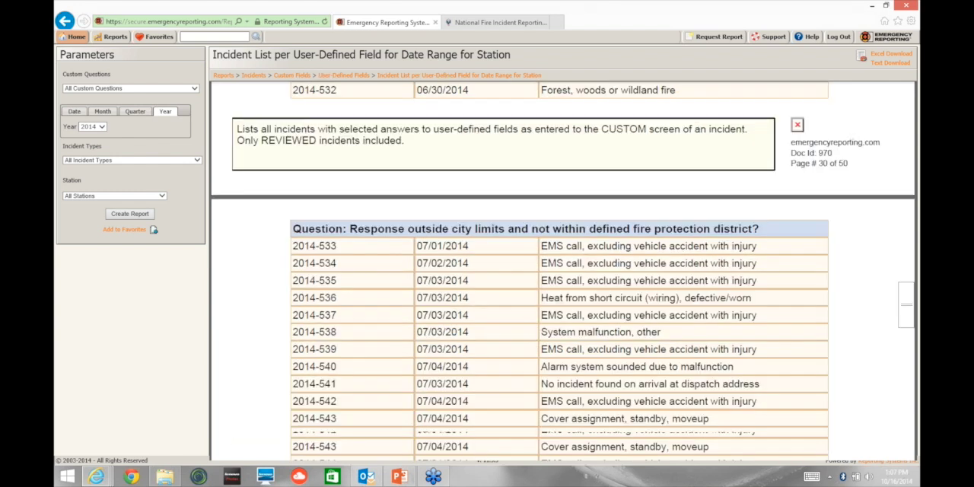
scroll(563, 271, "down", 15)
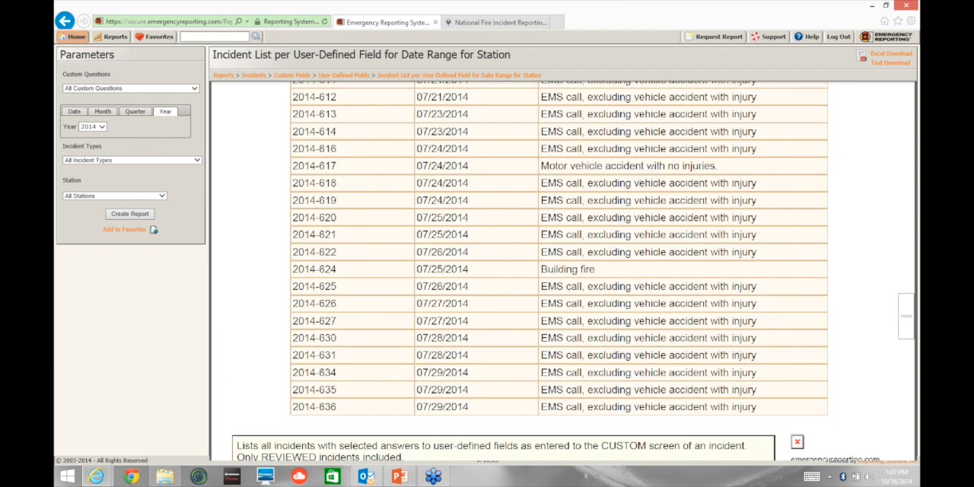
scroll(562, 271, "down", 15)
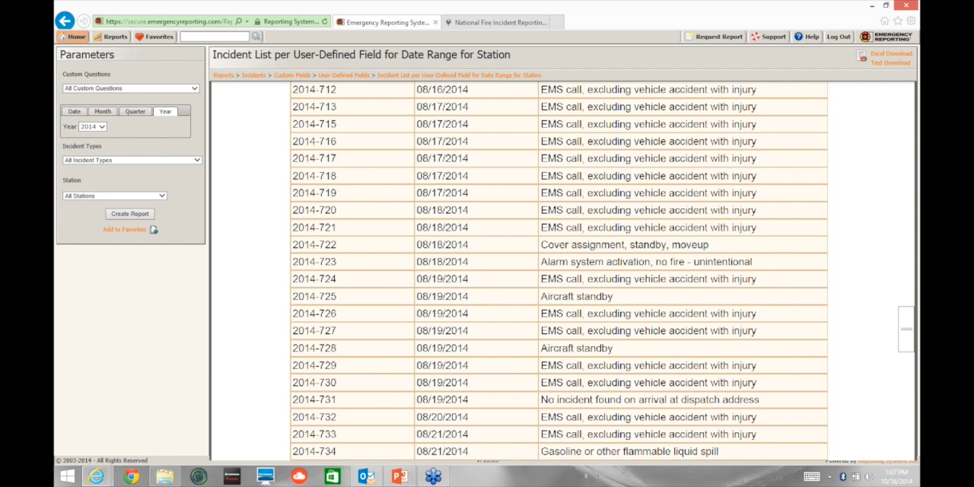
scroll(562, 271, "down", 15)
scroll(562, 271, "down", 15)
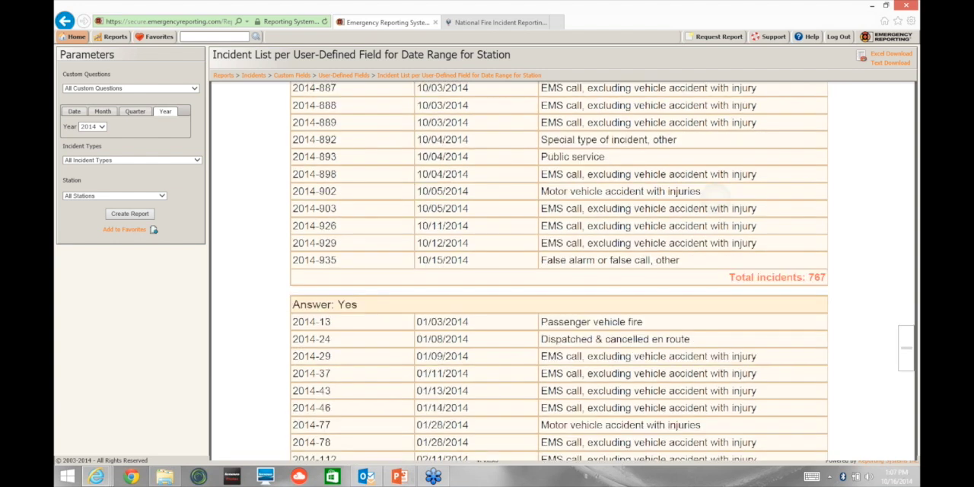
scroll(798, 323, "up", 1)
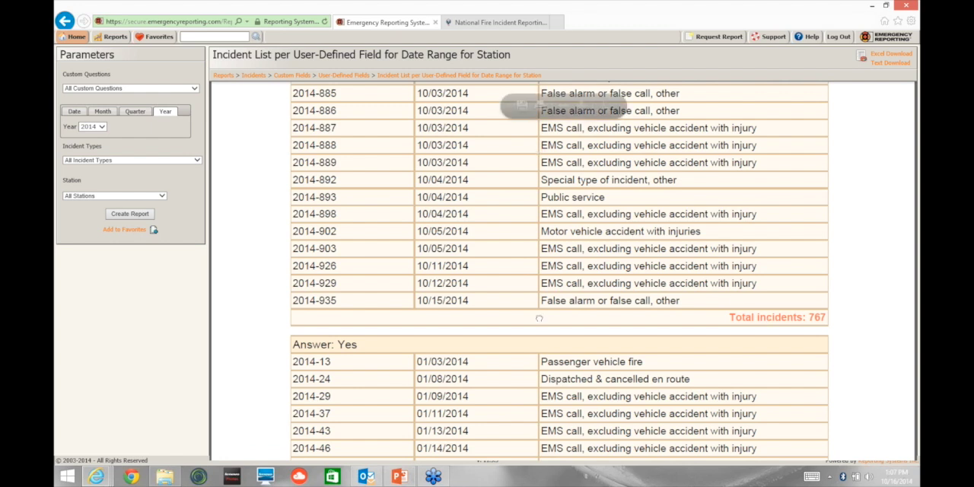
scroll(539, 319, "up", 4)
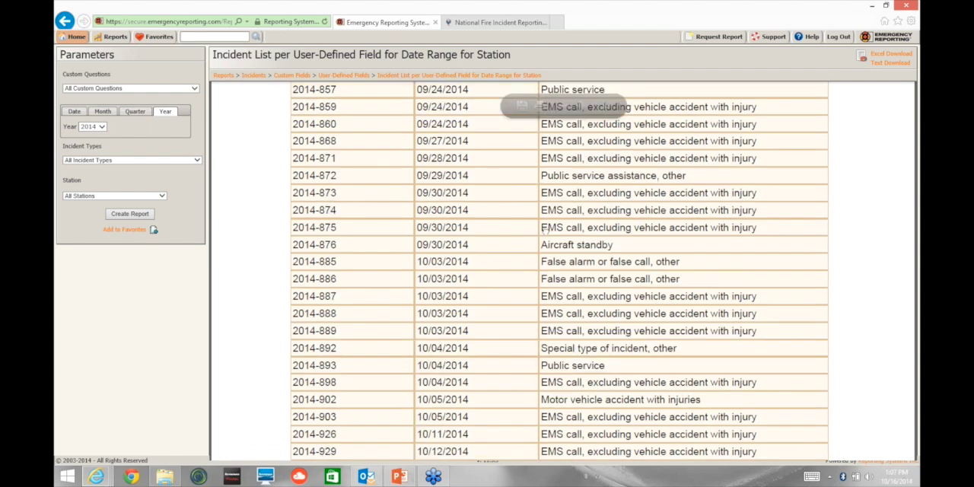
scroll(544, 230, "down", 2)
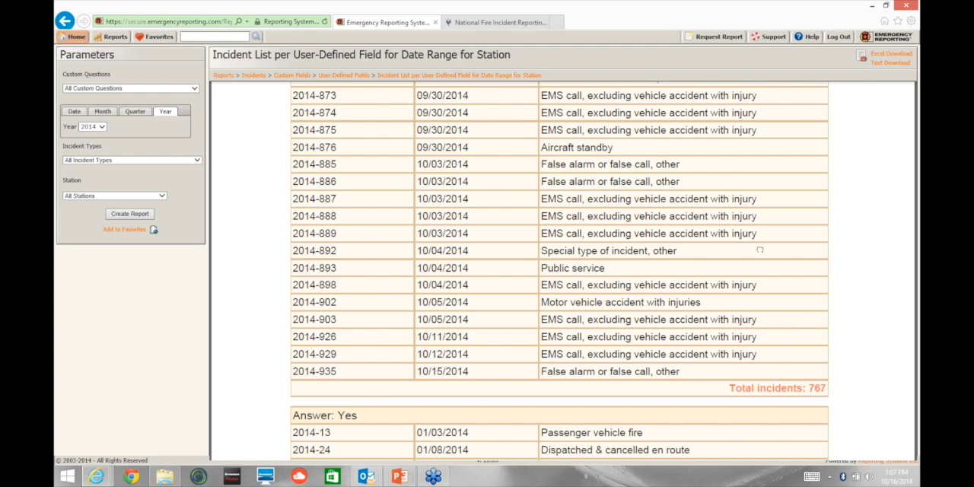
scroll(760, 249, "down", 3)
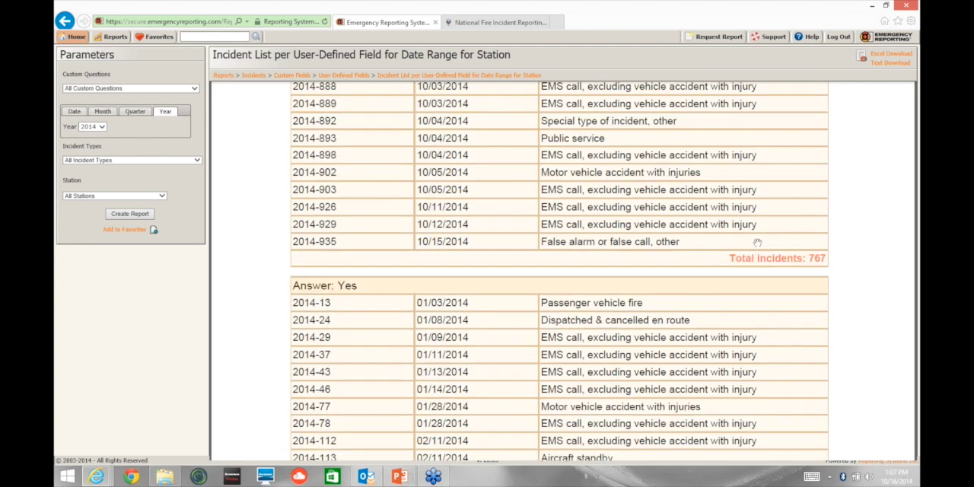
Step: Examine the Yes answers to the city limits question and enlarge the page 38 footer to read the report's Doc Id
scroll(757, 242, "down", 1)
scroll(847, 382, "down", 10)
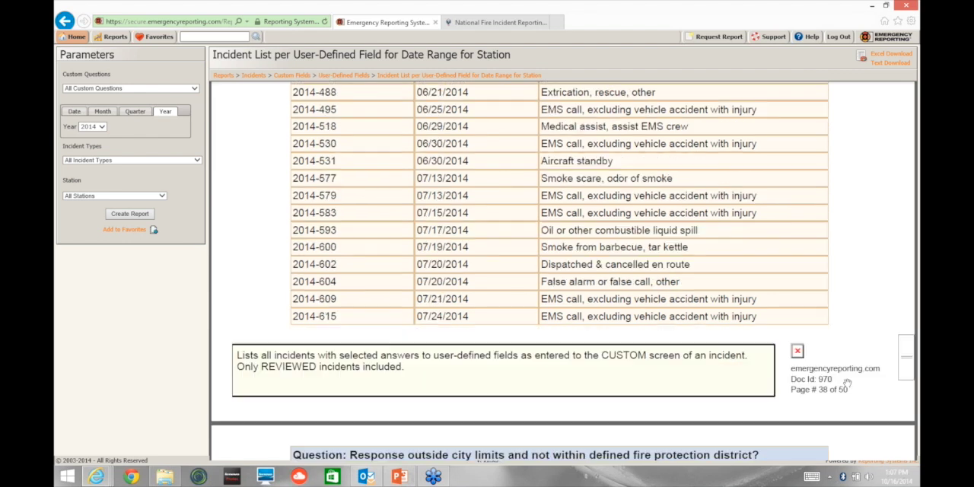
scroll(847, 383, "up", 5)
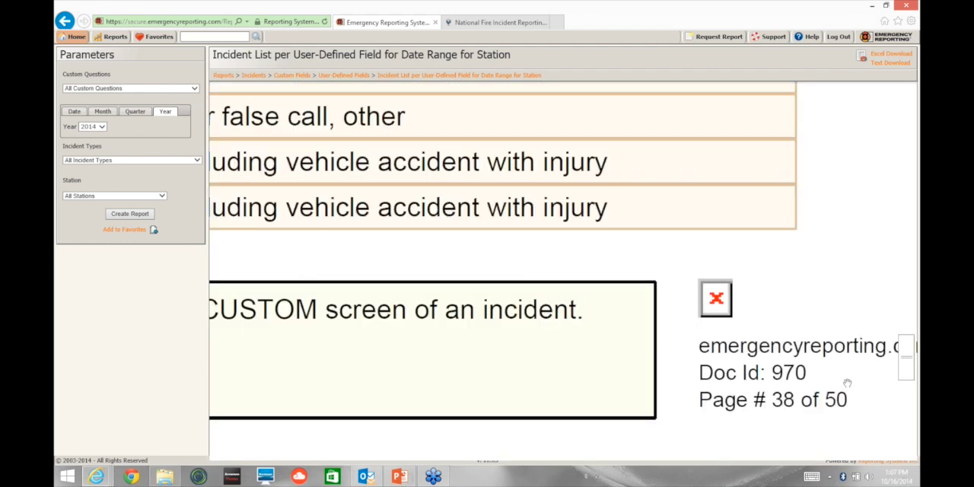
scroll(847, 383, "down", 5)
scroll(847, 382, "up", 5)
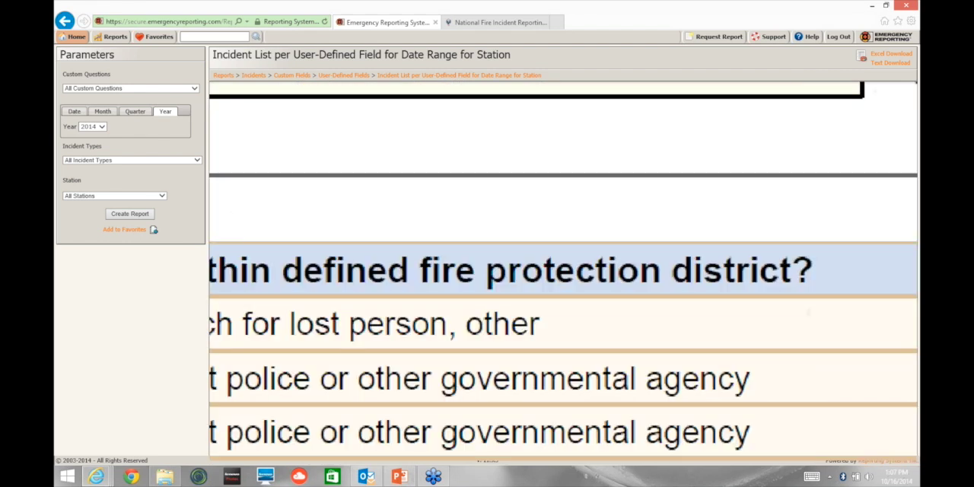
scroll(563, 270, "right", 3)
scroll(563, 270, "up", 3)
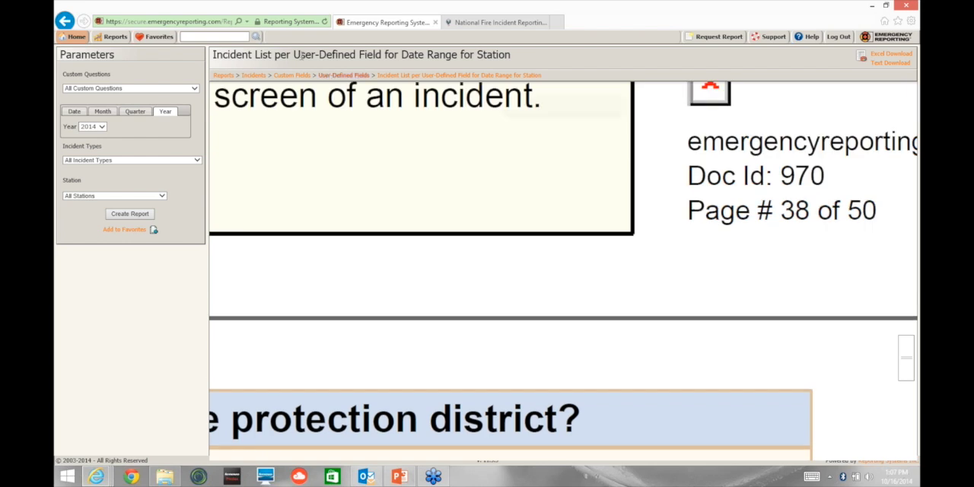
Step: Find and open the user-defined field incident report by its Doc Id 970
left_click(217, 36)
type("970")
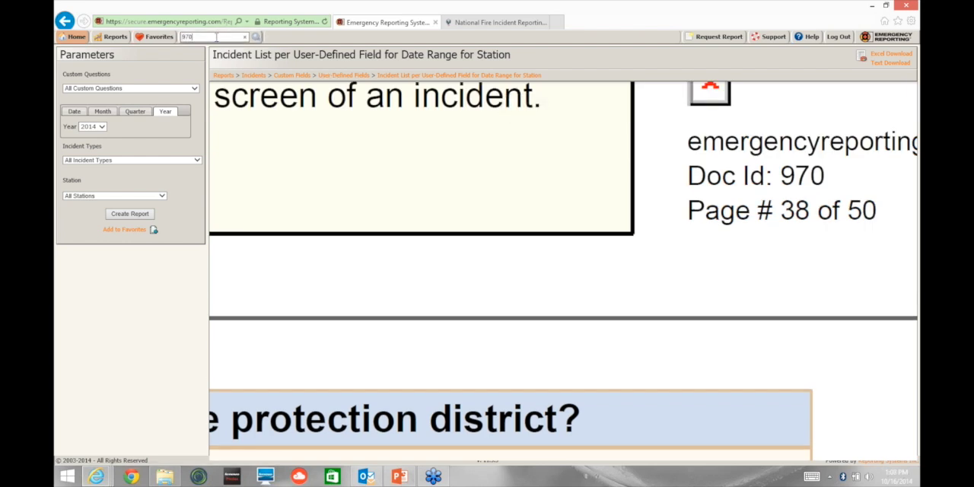
key("Return")
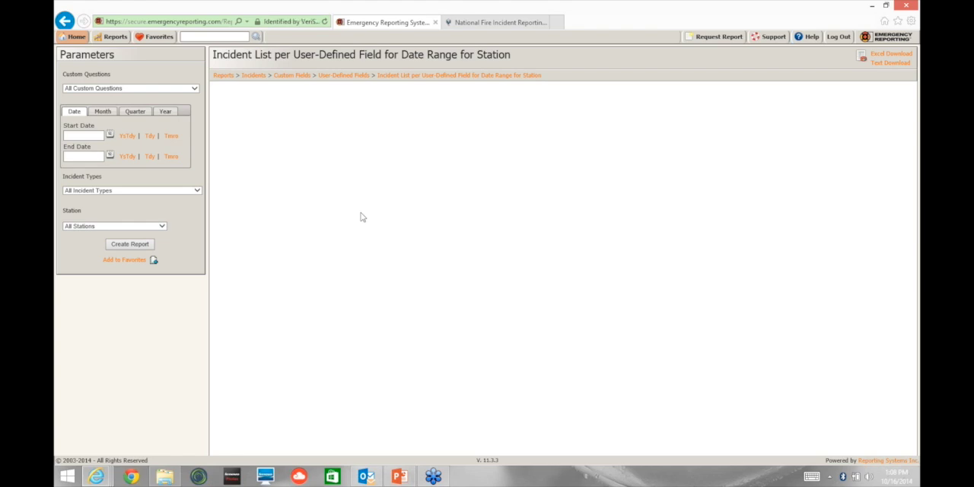
Step: Switch to the PowerPoint training presentation and select the last slide, number 13
mouse_move(889, 94)
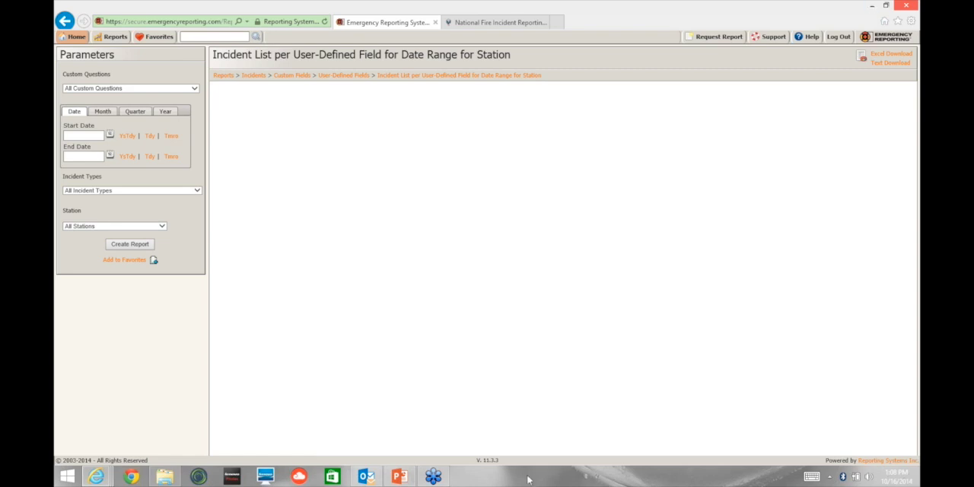
left_click(397, 477)
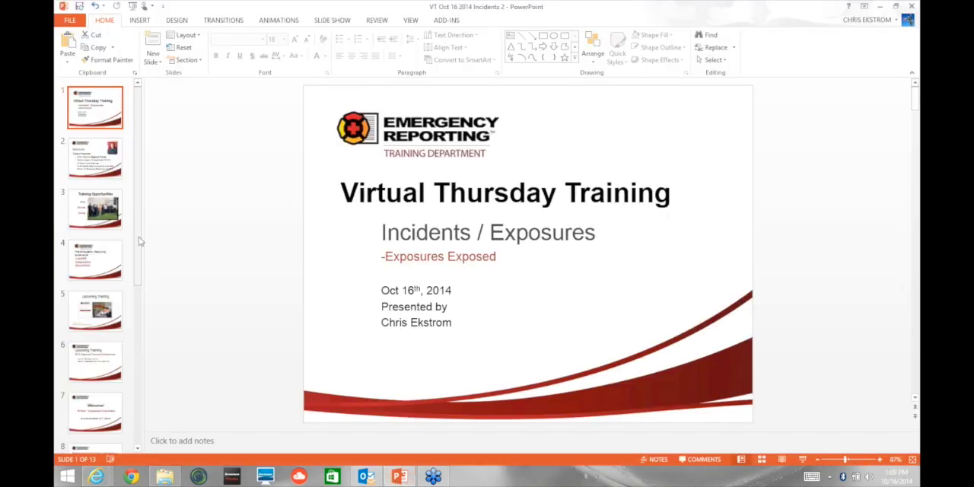
left_click_drag(138, 242, 128, 406)
left_click(102, 420)
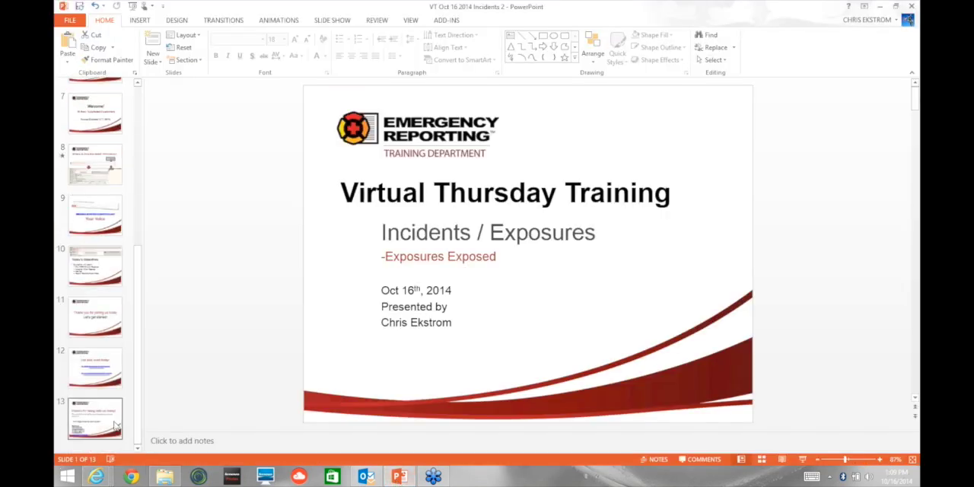